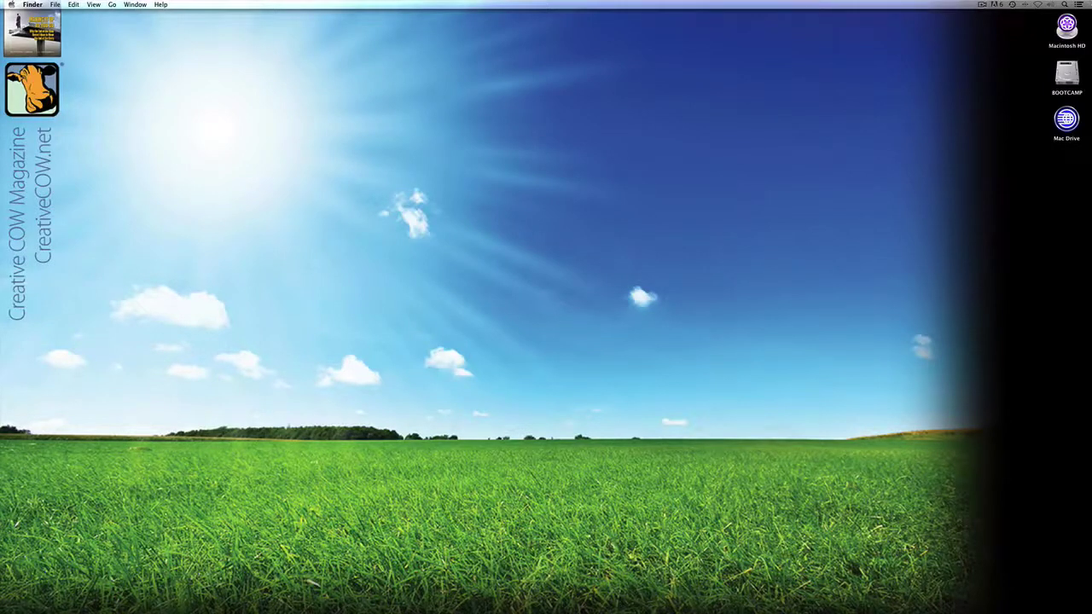
Step: Switch to Avid Symphony and edit clip 000952_VTXHD.mov from the Motocross bin into a new sequence in the empty timeline
{"action": "key", "text": "super+Tab"}
{"action": "key", "text": "super+Tab"}
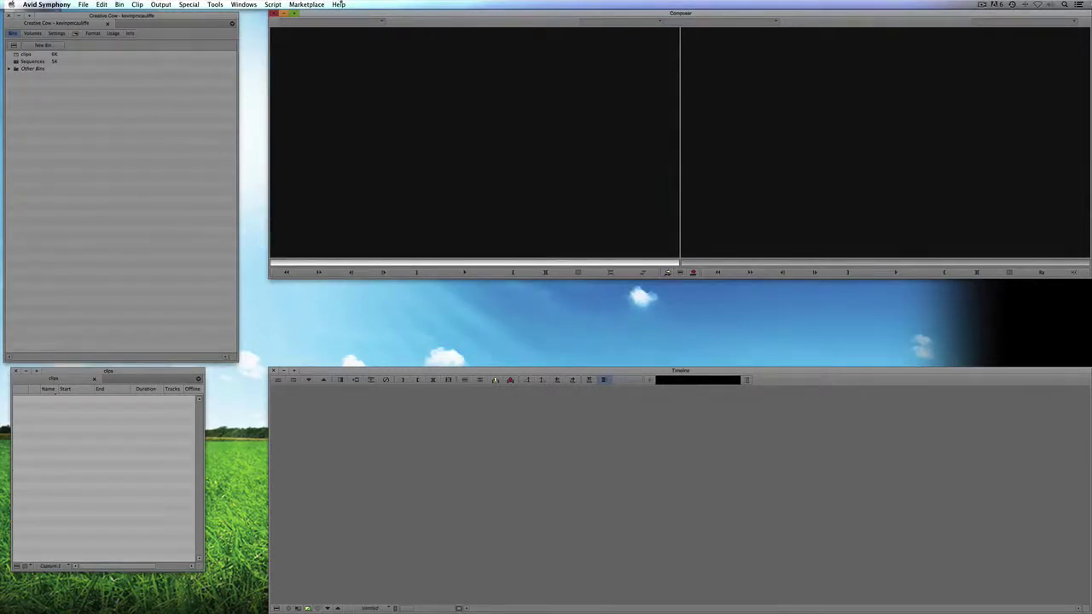
{"action": "left_click", "coordinate": [10, 69]}
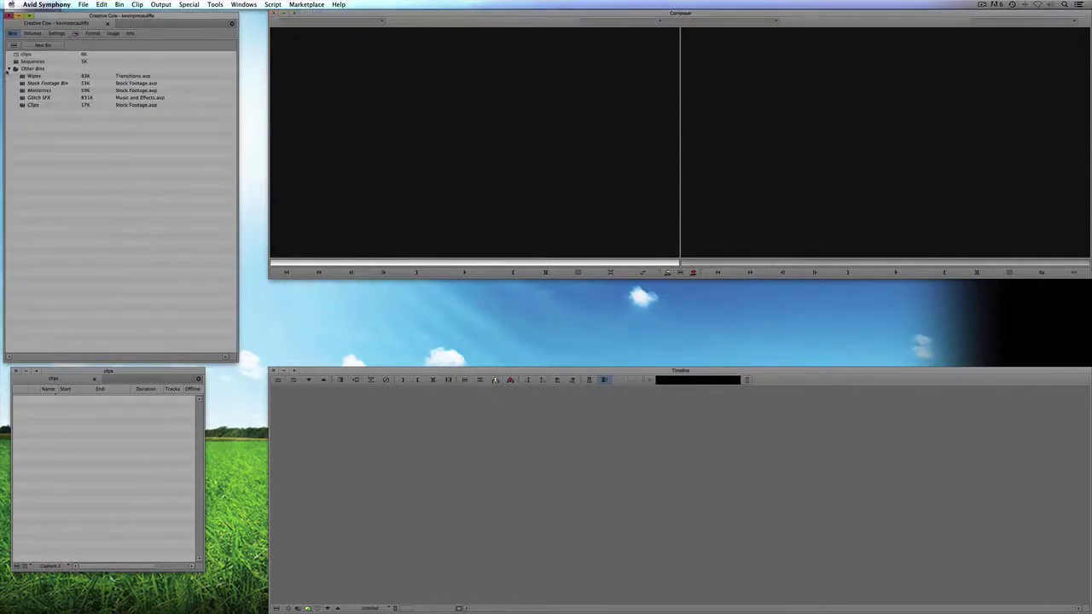
{"action": "left_click", "coordinate": [22, 92]}
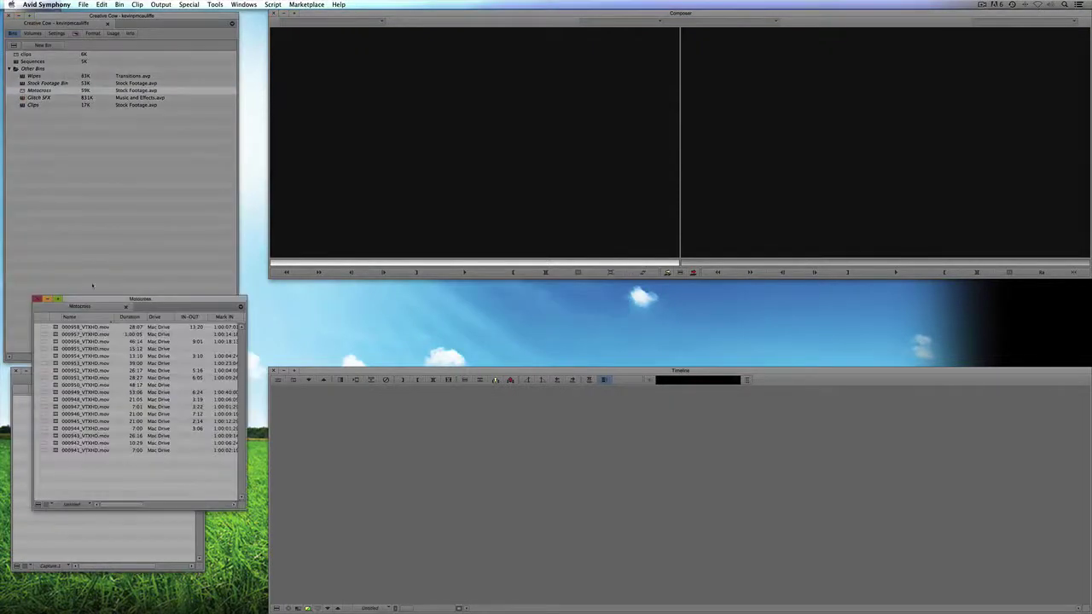
{"action": "left_click_drag", "start_coordinate": [96, 301], "coordinate": [78, 120]}
{"action": "double_click", "coordinate": [39, 189]}
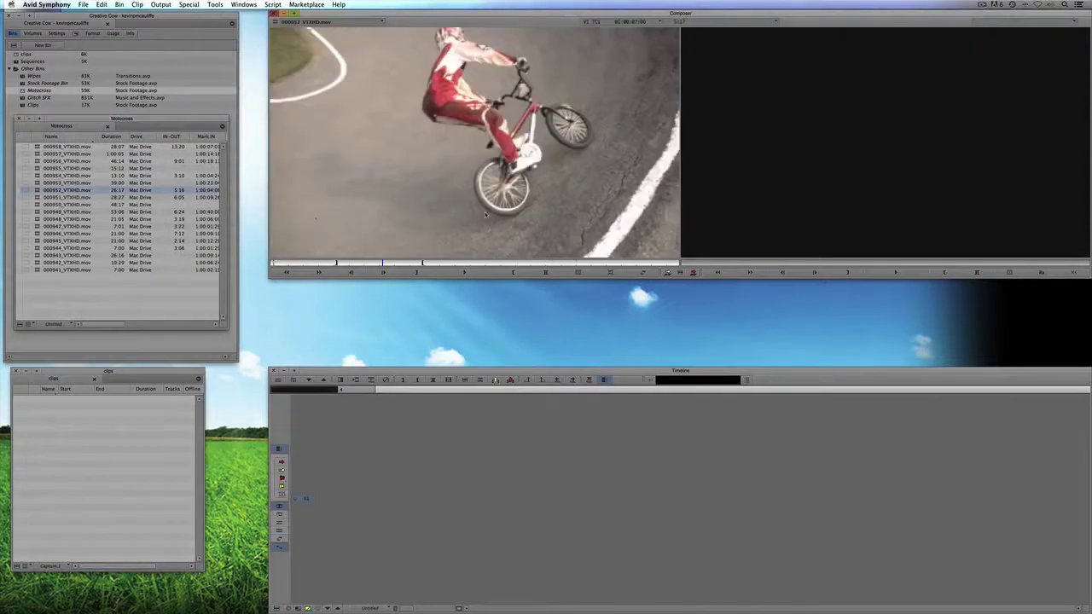
{"action": "left_click_drag", "start_coordinate": [455, 211], "coordinate": [461, 286]}
{"action": "left_click", "coordinate": [543, 348]}
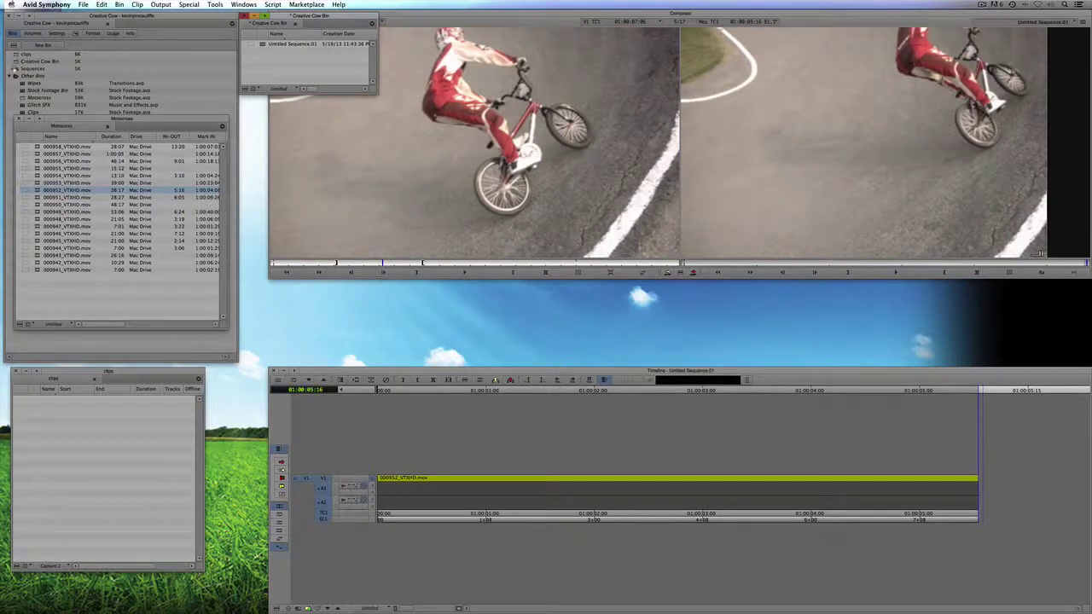
Step: Move the untitled sequence into the Sequences bin and delete the Creative Cow Bin from the project
{"action": "double_click", "coordinate": [21, 69]}
{"action": "left_click_drag", "start_coordinate": [261, 44], "coordinate": [85, 401]}
{"action": "left_click", "coordinate": [243, 16]}
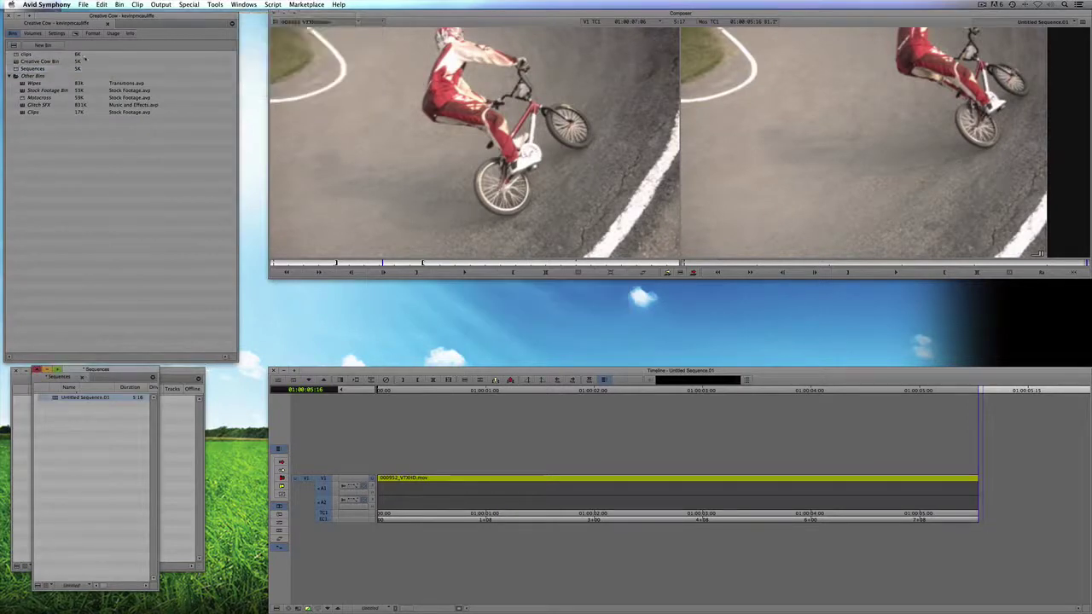
{"action": "left_click", "coordinate": [35, 62]}
{"action": "key", "text": "Delete"}
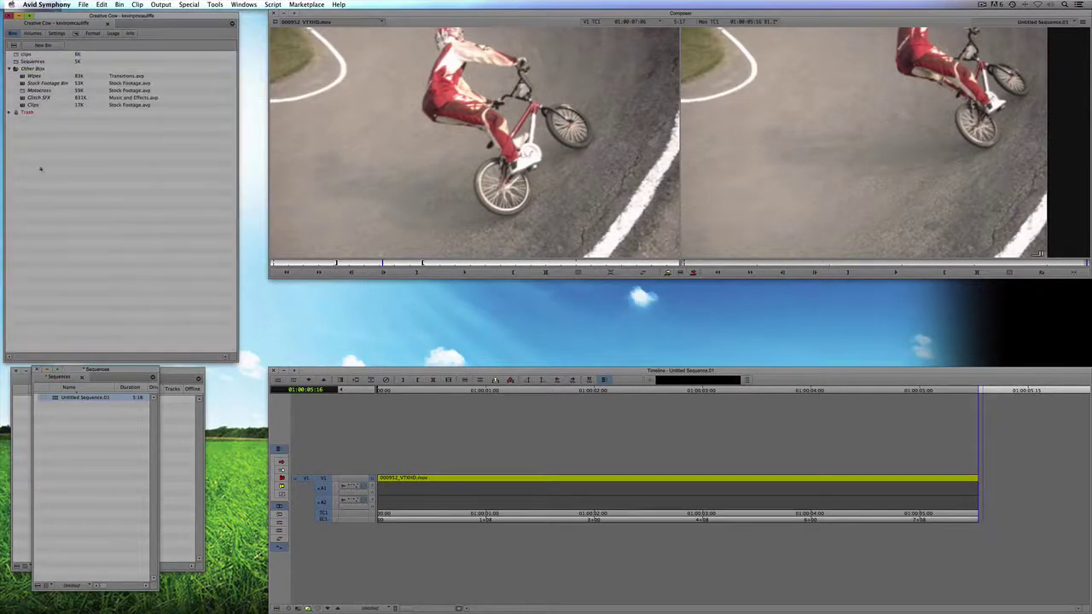
Step: Rename the untitled sequence as ForClientApproval and close the Sequences bin
{"action": "left_click_drag", "start_coordinate": [90, 374], "coordinate": [75, 117]}
{"action": "left_click", "coordinate": [82, 138]}
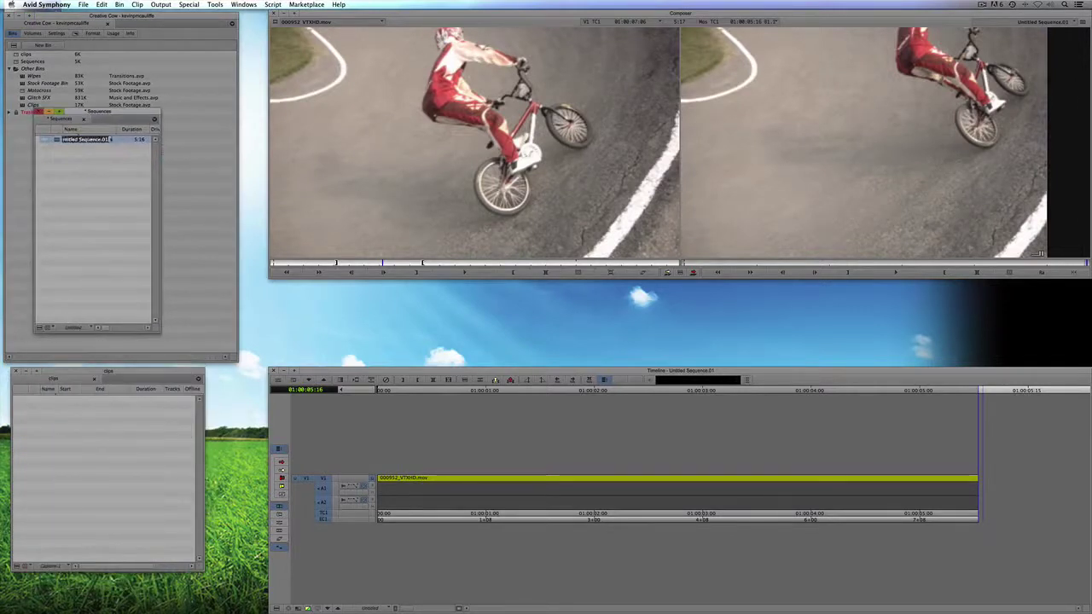
{"action": "type", "text": "ForClient"}
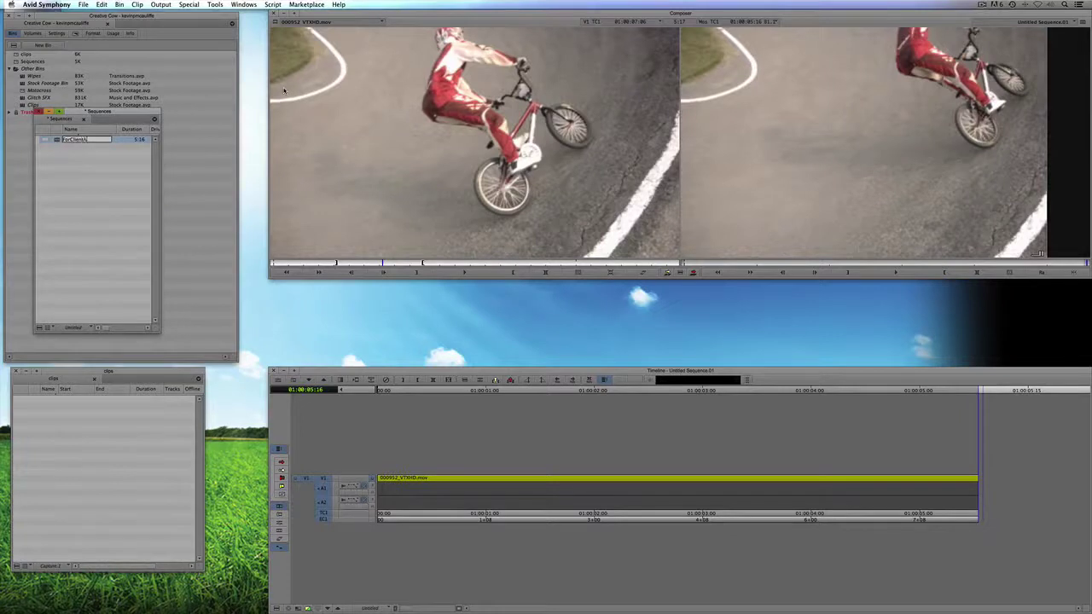
{"action": "type", "text": "Approval"}
{"action": "left_click", "coordinate": [215, 120]}
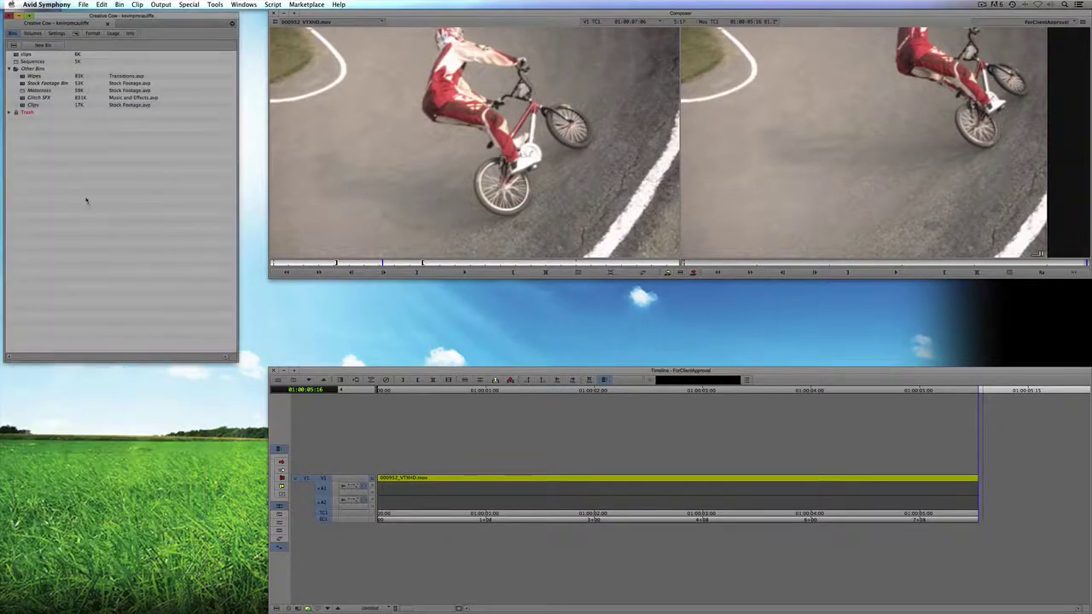
Step: Load 000950_VTXHD.mov from the Motocross bin, mark a range of about 6:21, and splice it onto the end of the sequence
{"action": "double_click", "coordinate": [39, 89]}
{"action": "double_click", "coordinate": [37, 205]}
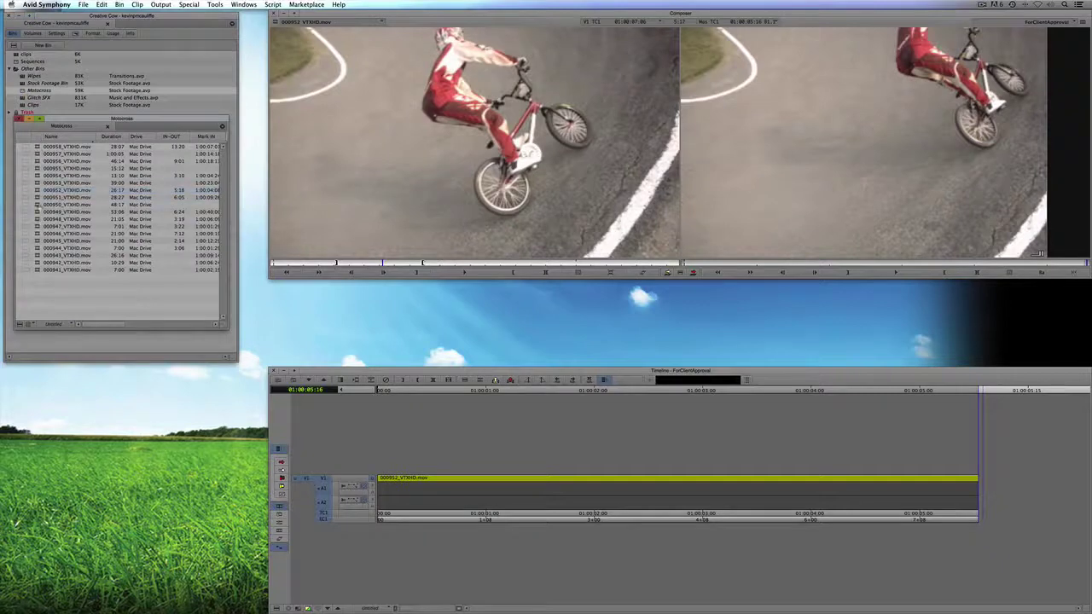
{"action": "left_click_drag", "start_coordinate": [372, 262], "coordinate": [456, 263]}
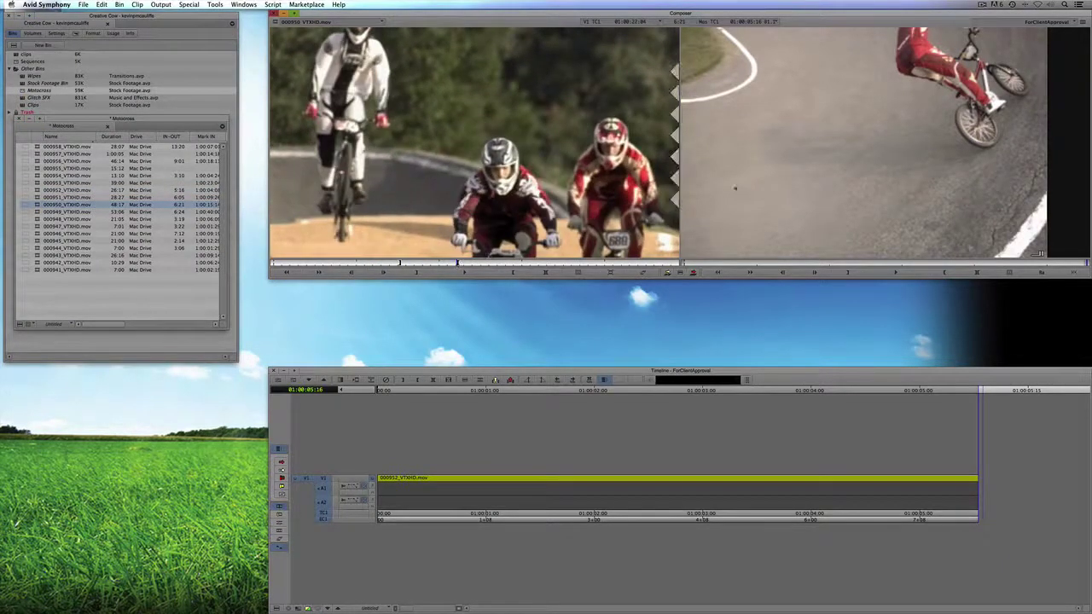
{"action": "key", "text": "v"}
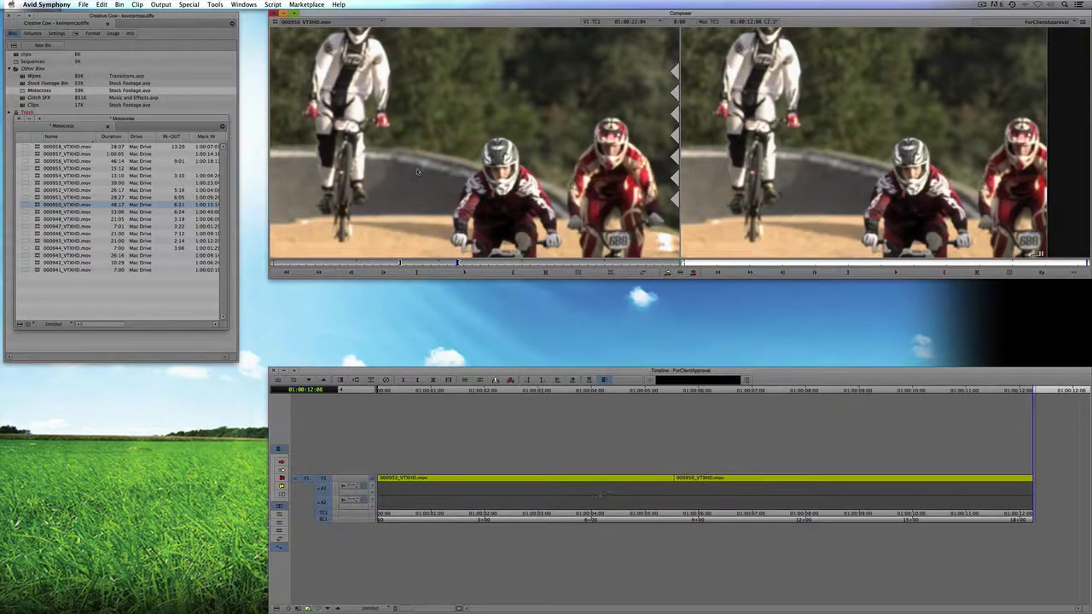
Step: Set the project type to 720p/23.976 in the project format settings
{"action": "left_click", "coordinate": [93, 33]}
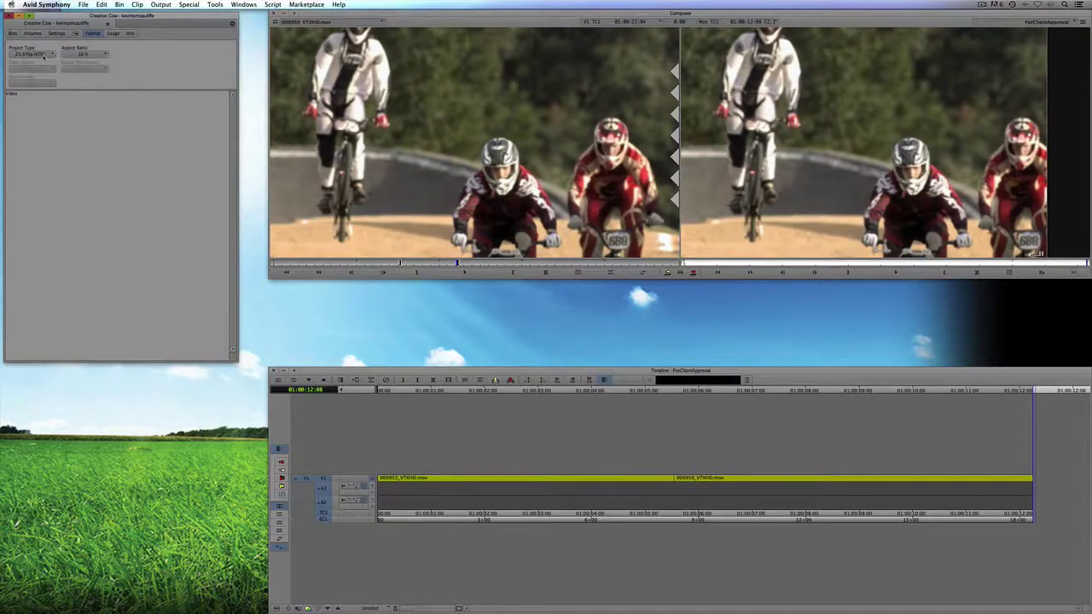
{"action": "left_click", "coordinate": [43, 55]}
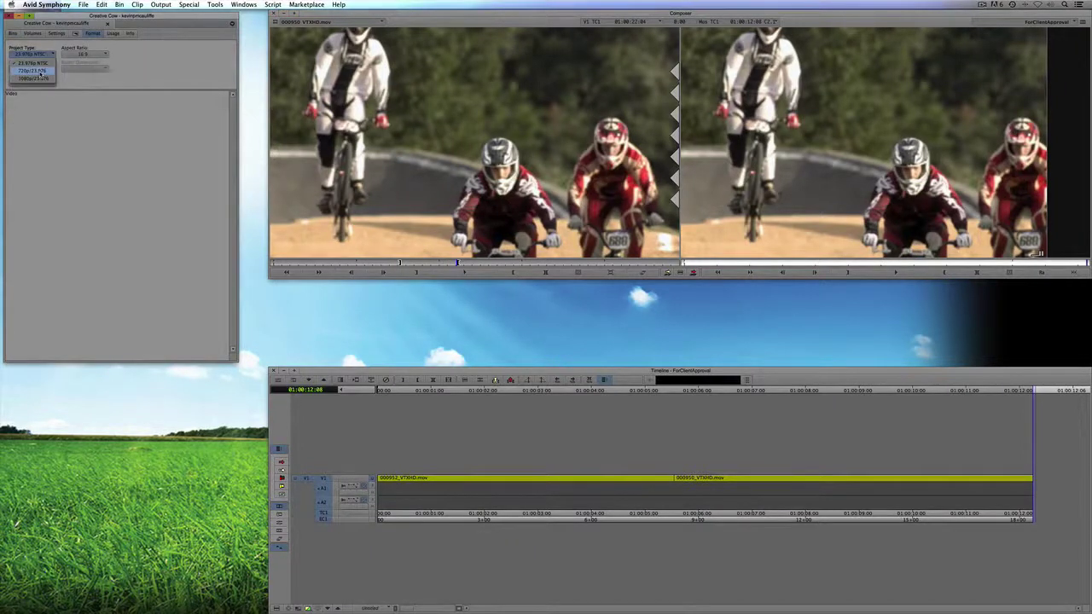
{"action": "left_click", "coordinate": [40, 72]}
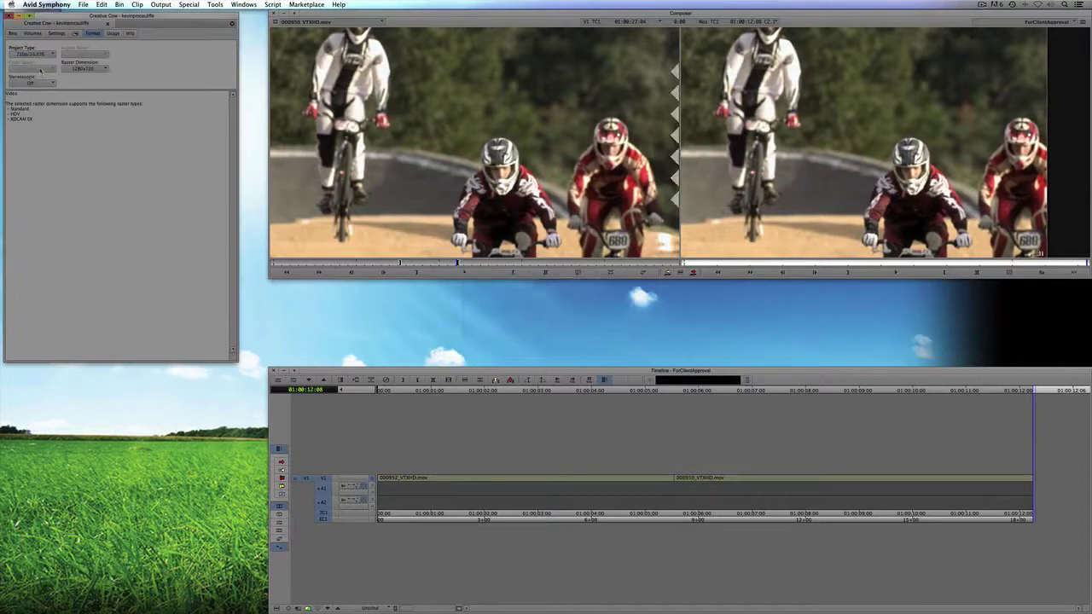
{"action": "left_click_drag", "start_coordinate": [601, 390], "coordinate": [1032, 390]}
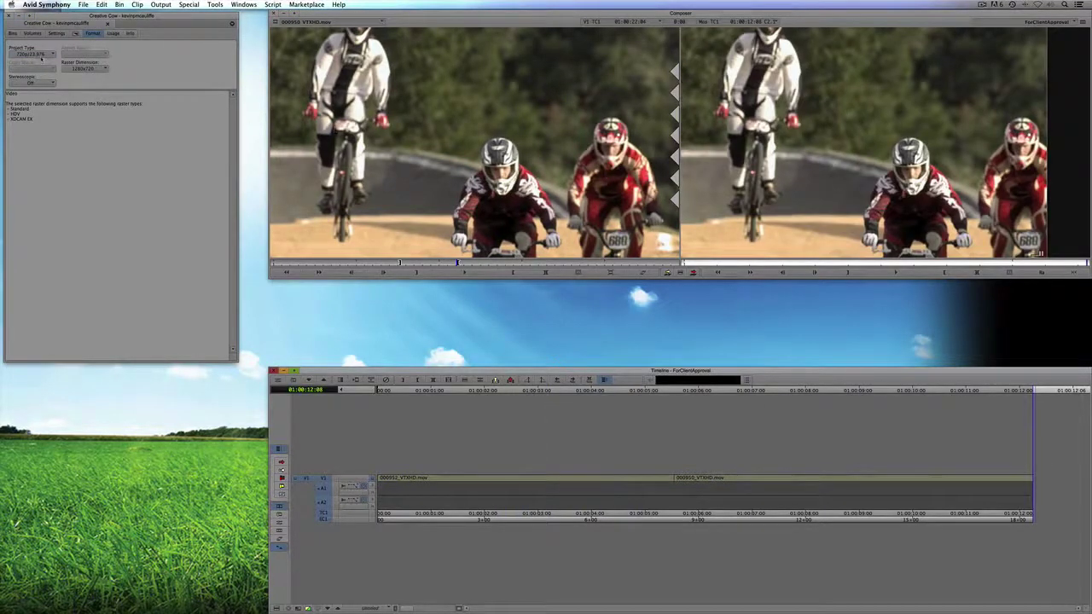
Step: Splice the marked ranges of 000944_VTXHD.mov and 000946_VTXHD.mov from the Motocross bin onto the end of the sequence
{"action": "left_click", "coordinate": [12, 33]}
{"action": "double_click", "coordinate": [26, 90]}
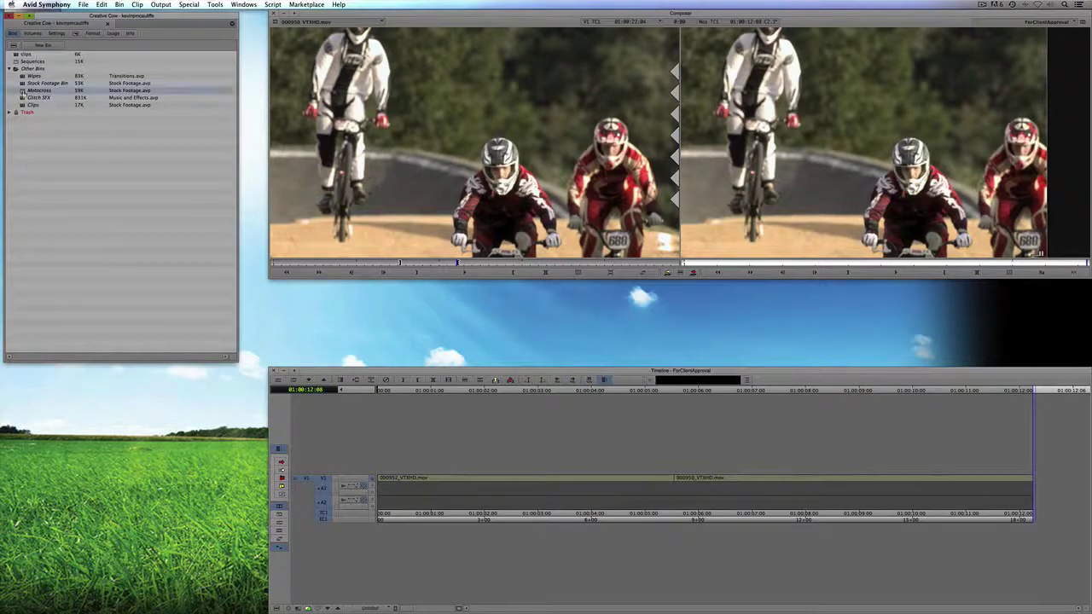
{"action": "double_click", "coordinate": [39, 247]}
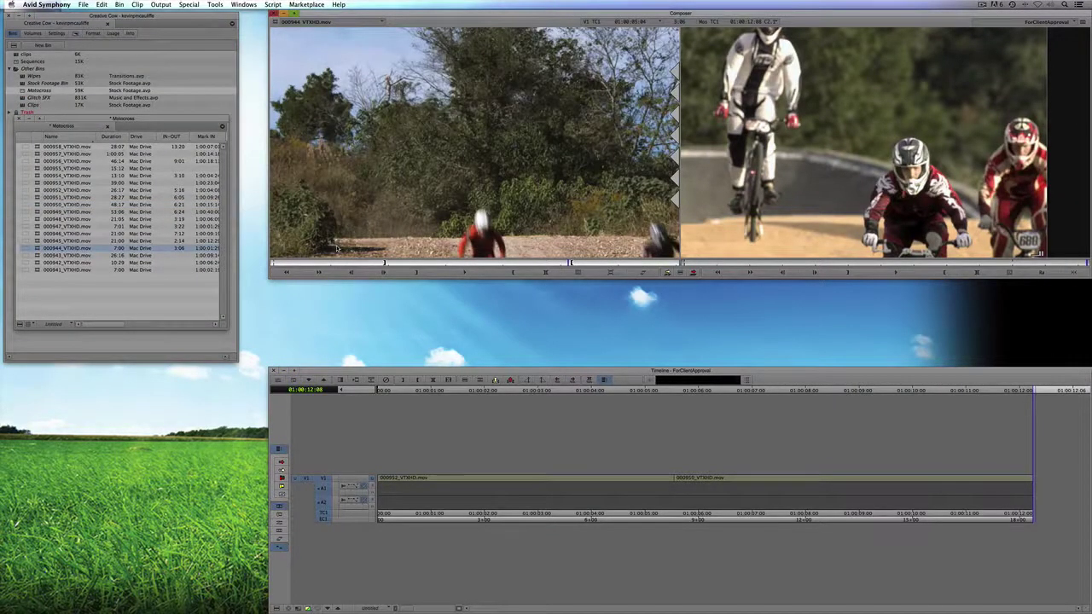
{"action": "key", "text": "v"}
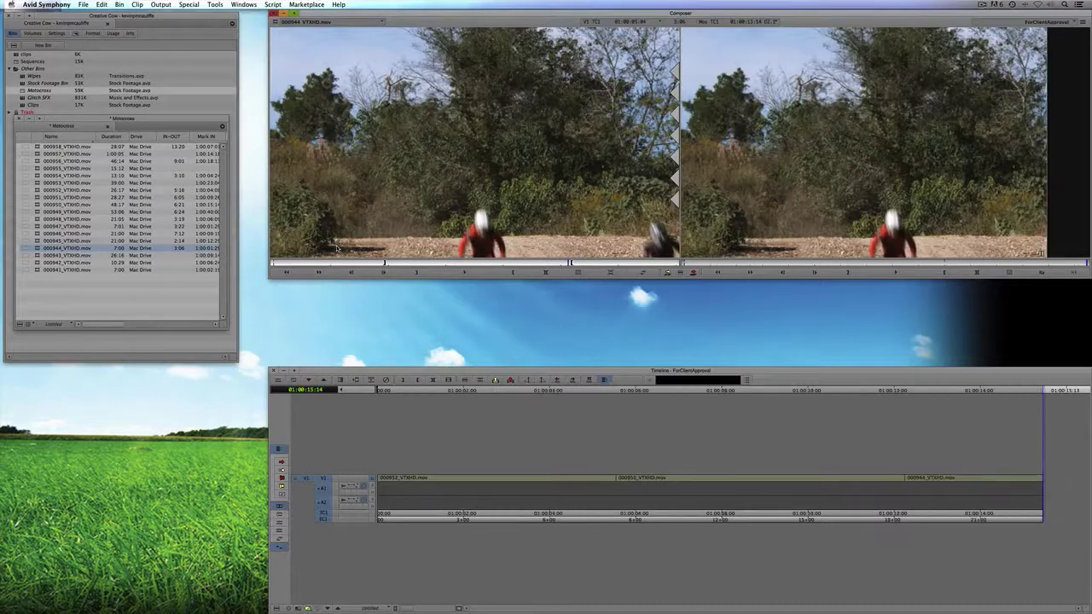
{"action": "double_click", "coordinate": [35, 236]}
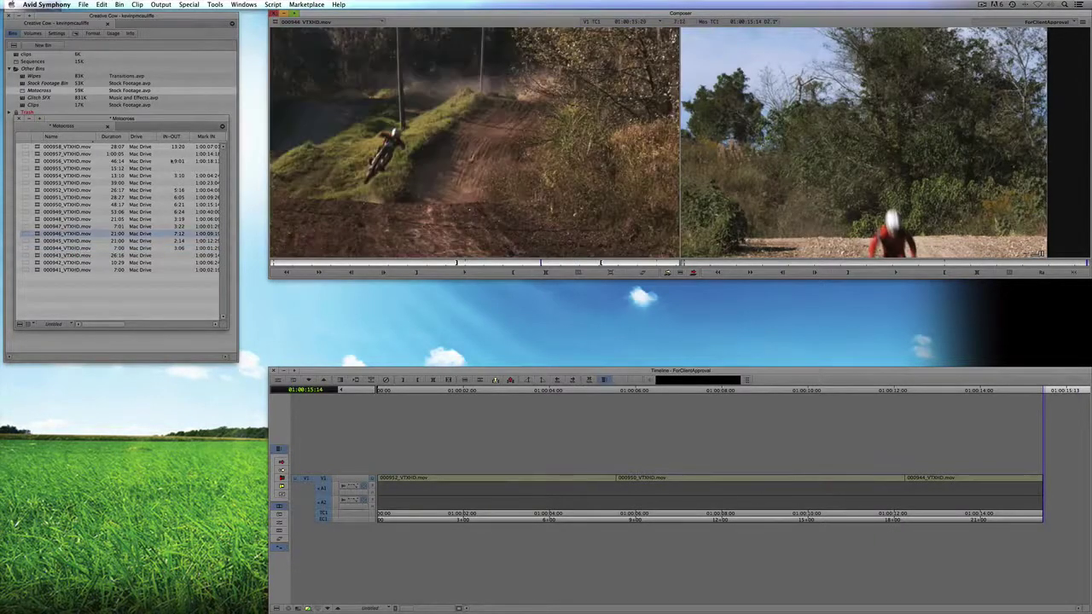
{"action": "key", "text": "v"}
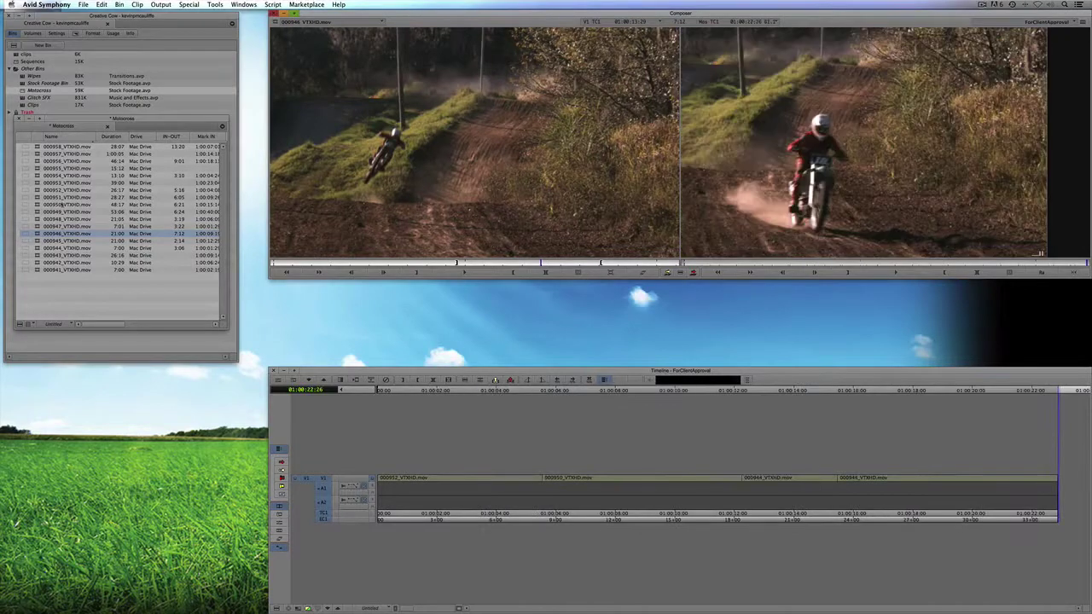
Step: Splice 000948_VTXHD.mov and another copy of 000950_VTXHD.mov onto the end of the sequence
{"action": "double_click", "coordinate": [37, 220]}
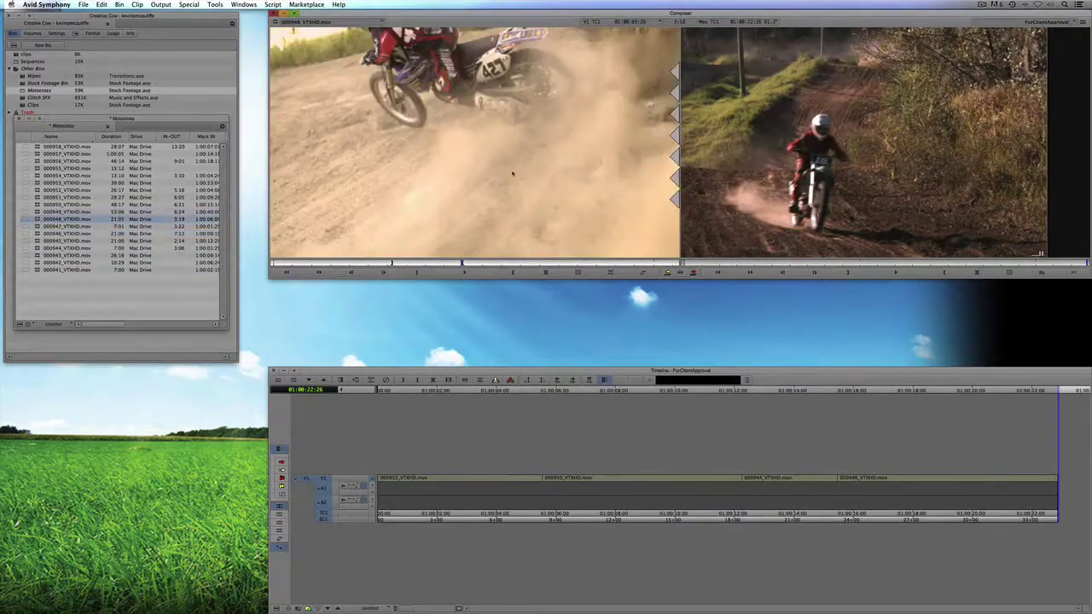
{"action": "key", "text": "v"}
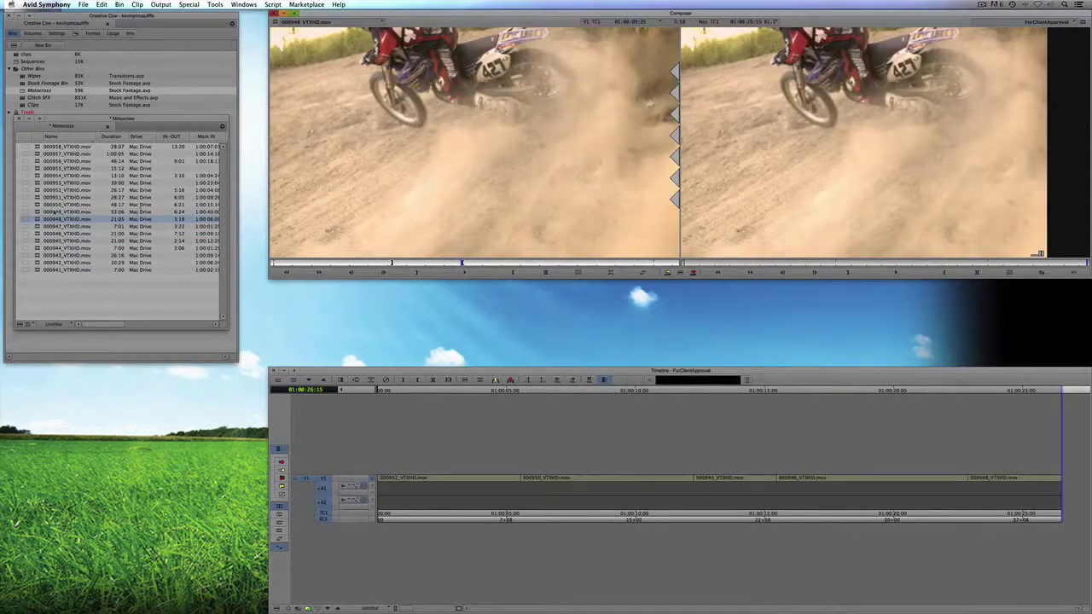
{"action": "double_click", "coordinate": [38, 205]}
{"action": "key", "text": "v"}
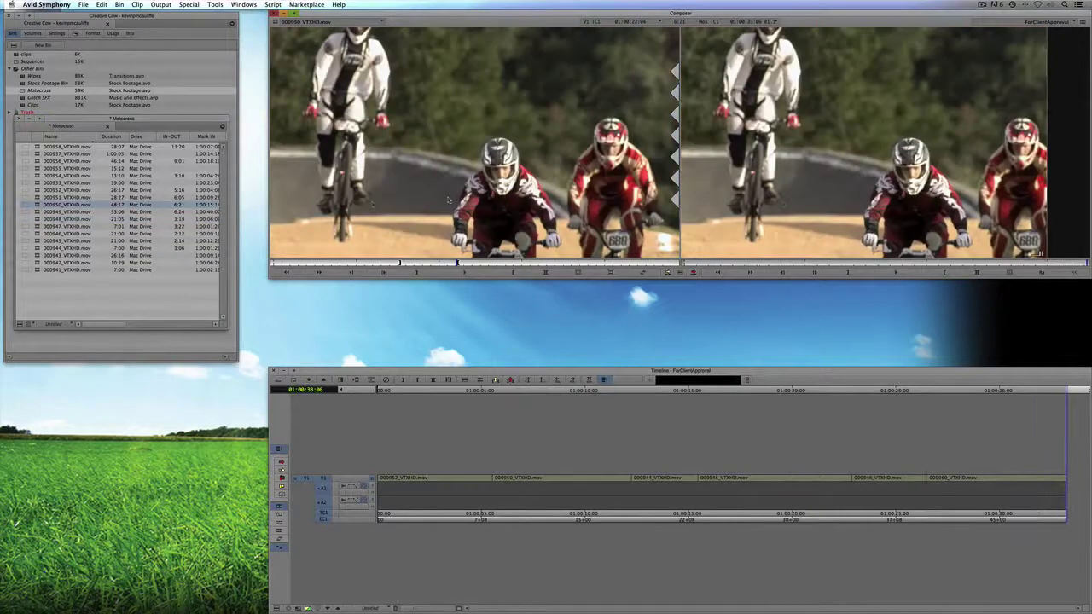
Step: Mark the first 000950_VTXHD.mov segment in the timeline and extract it, closing the gap
{"action": "left_click_drag", "start_coordinate": [486, 461], "coordinate": [551, 472]}
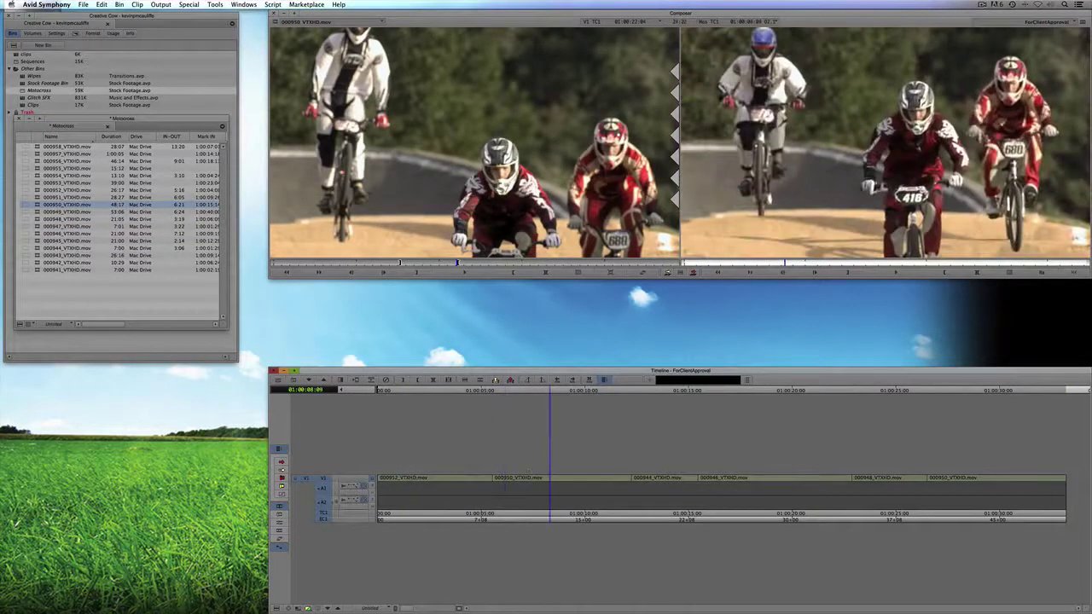
{"action": "key", "text": "t"}
{"action": "key", "text": "x"}
{"action": "left_click_drag", "start_coordinate": [505, 502], "coordinate": [1076, 475]}
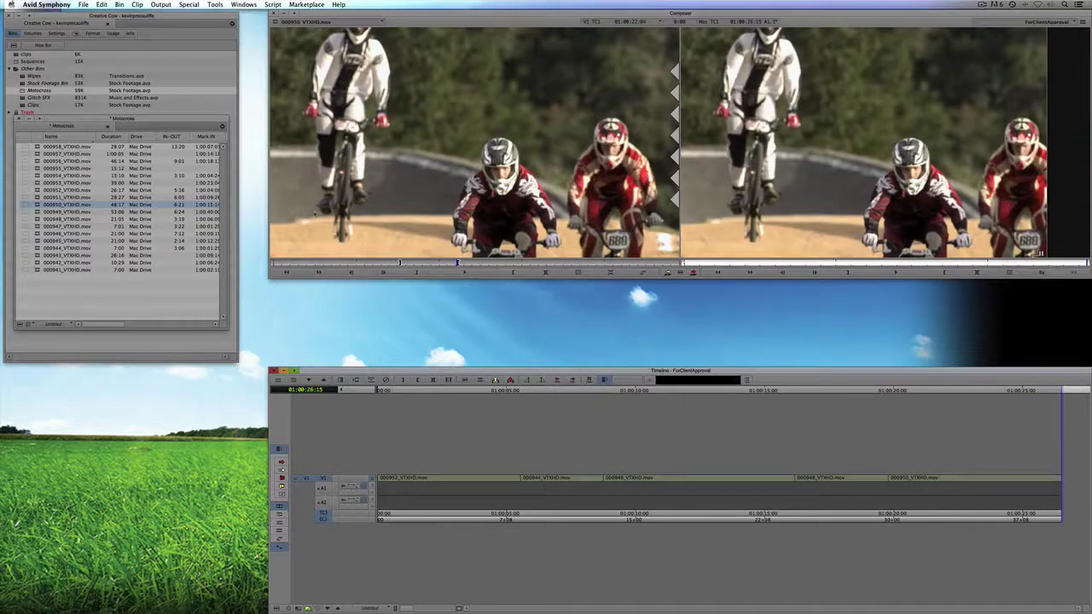
Step: Close the Motocross bin and mark the entire sequence from its first frame to its last
{"action": "left_click", "coordinate": [21, 120]}
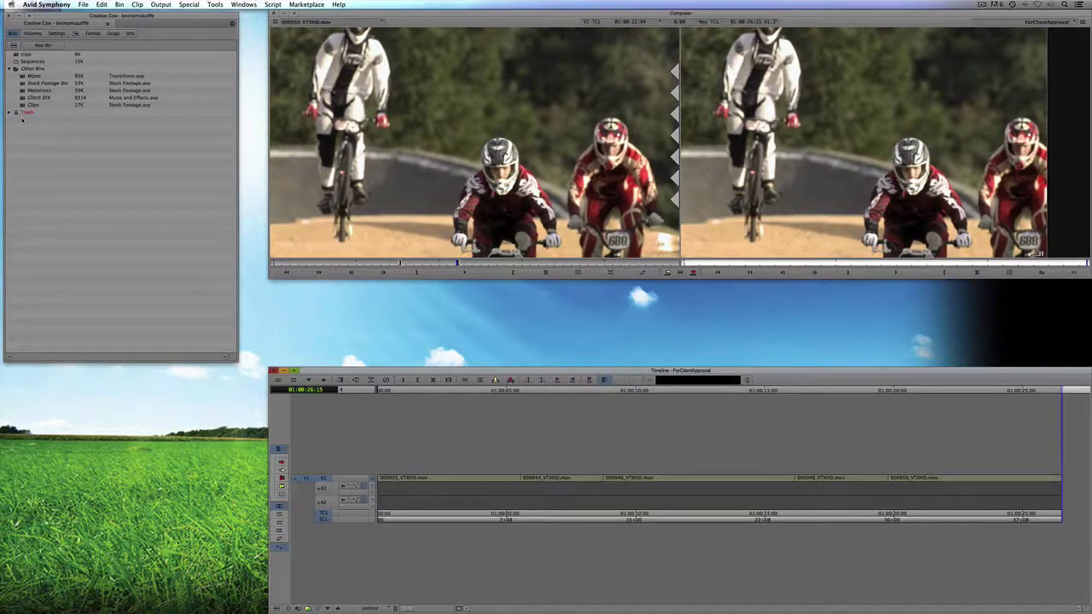
{"action": "left_click", "coordinate": [778, 156]}
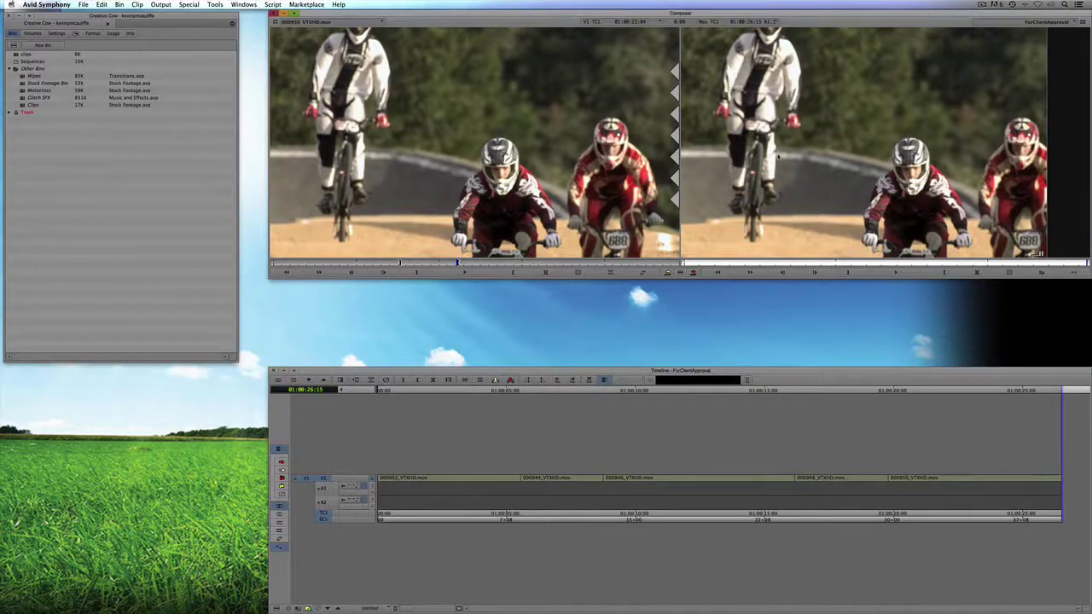
{"action": "left_click_drag", "start_coordinate": [482, 480], "coordinate": [1063, 480]}
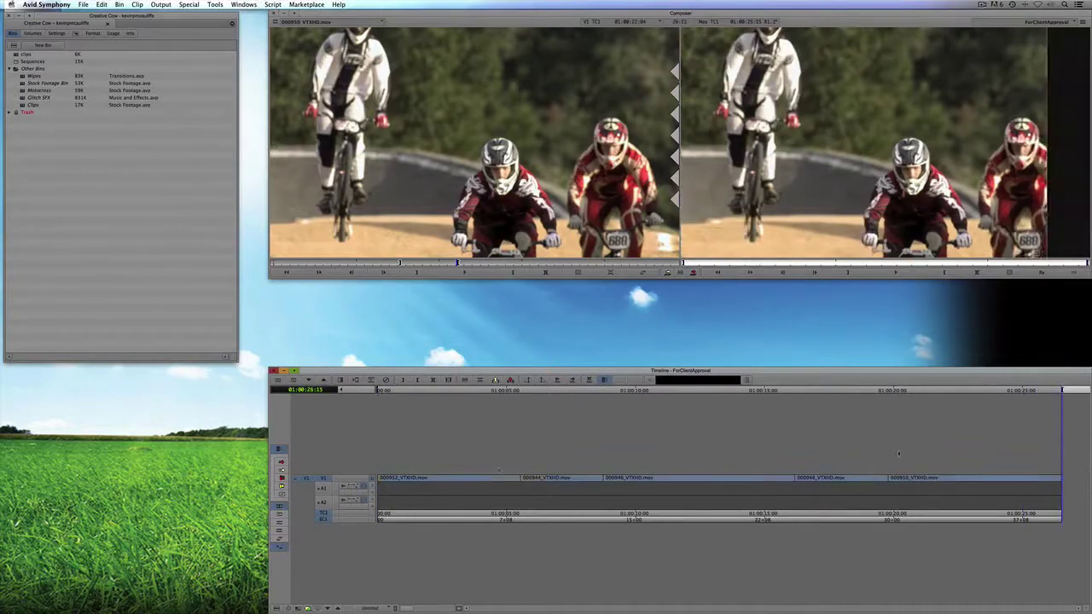
Step: Delete the empty audio tracks A1 and A2 from the sequence and select video track V1
{"action": "key", "text": "super+a"}
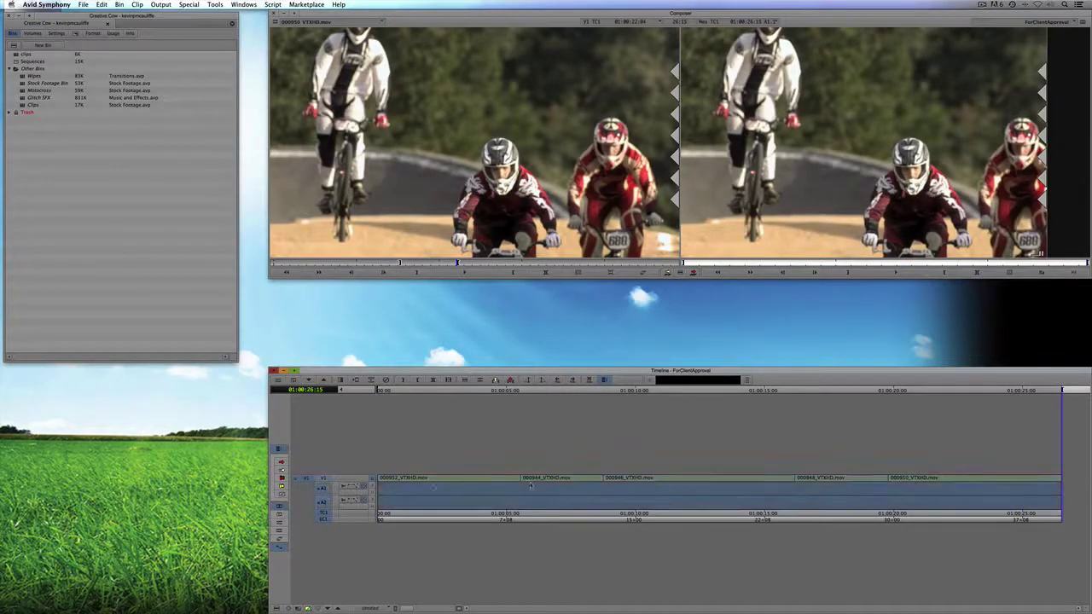
{"action": "left_click", "coordinate": [530, 486]}
{"action": "key", "text": "Delete"}
{"action": "left_click", "coordinate": [540, 317]}
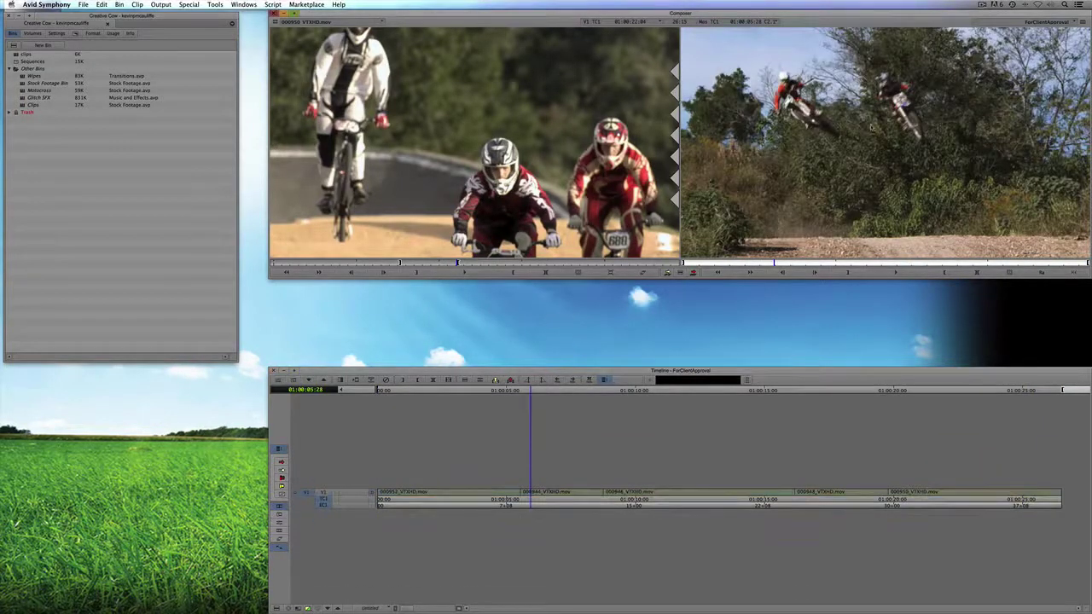
{"action": "left_click", "coordinate": [325, 494]}
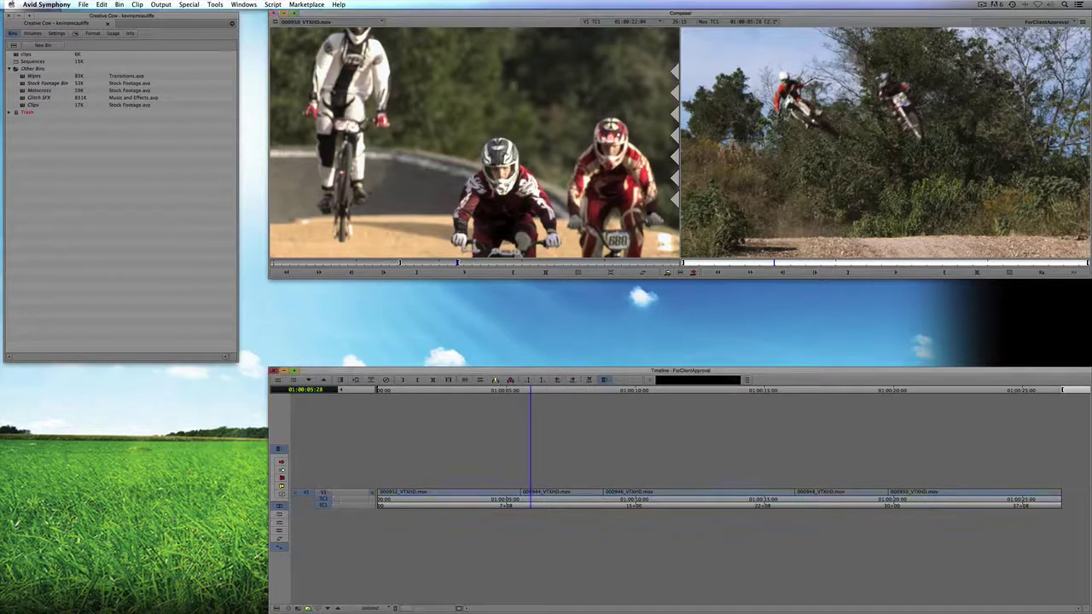
Step: Export the sequence to the Desktop as ForClientApprovalFull.mov using the QT Same as Source Video Only export setting
{"action": "right_click", "coordinate": [806, 100]}
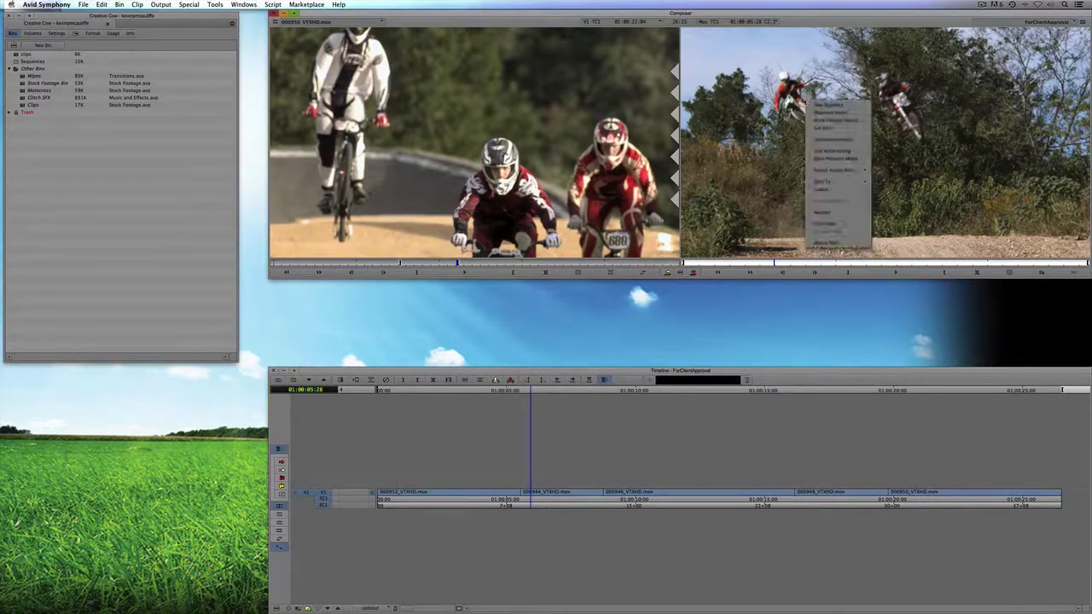
{"action": "left_click", "coordinate": [832, 187]}
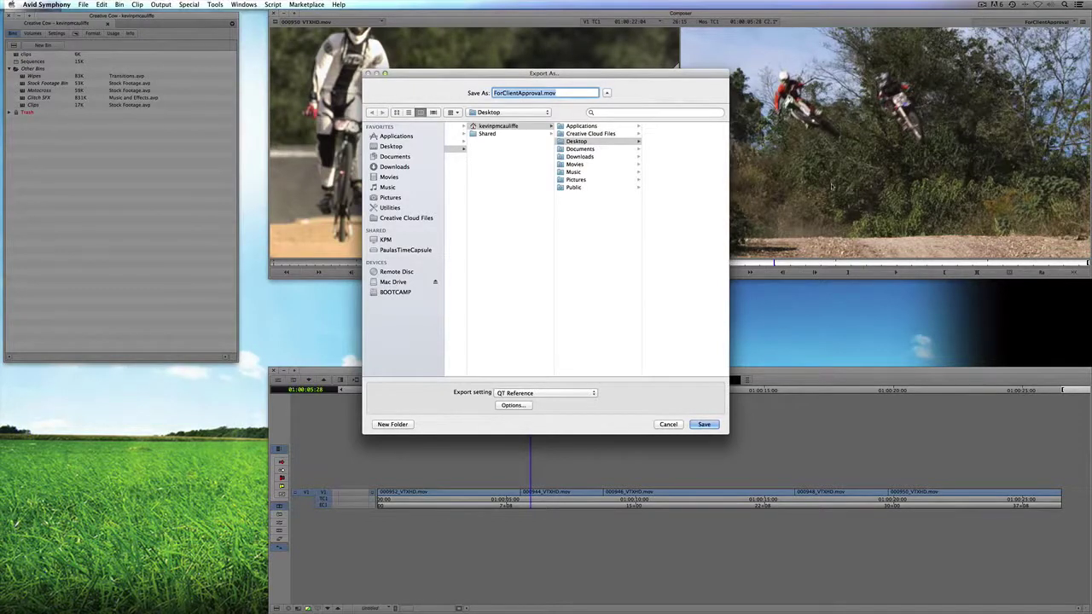
{"action": "left_click", "coordinate": [397, 147]}
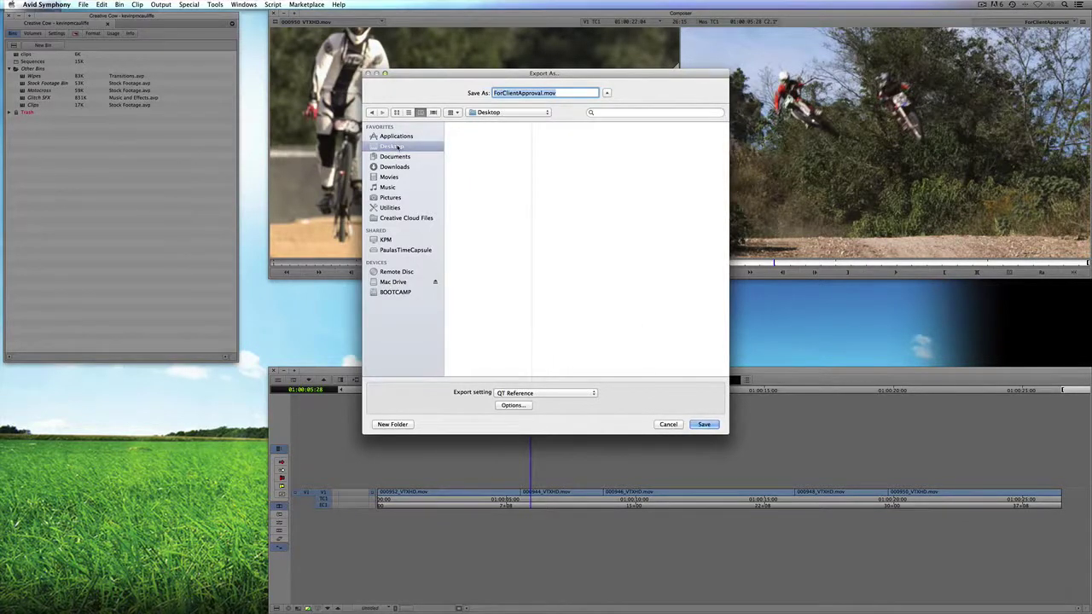
{"action": "left_click", "coordinate": [540, 394]}
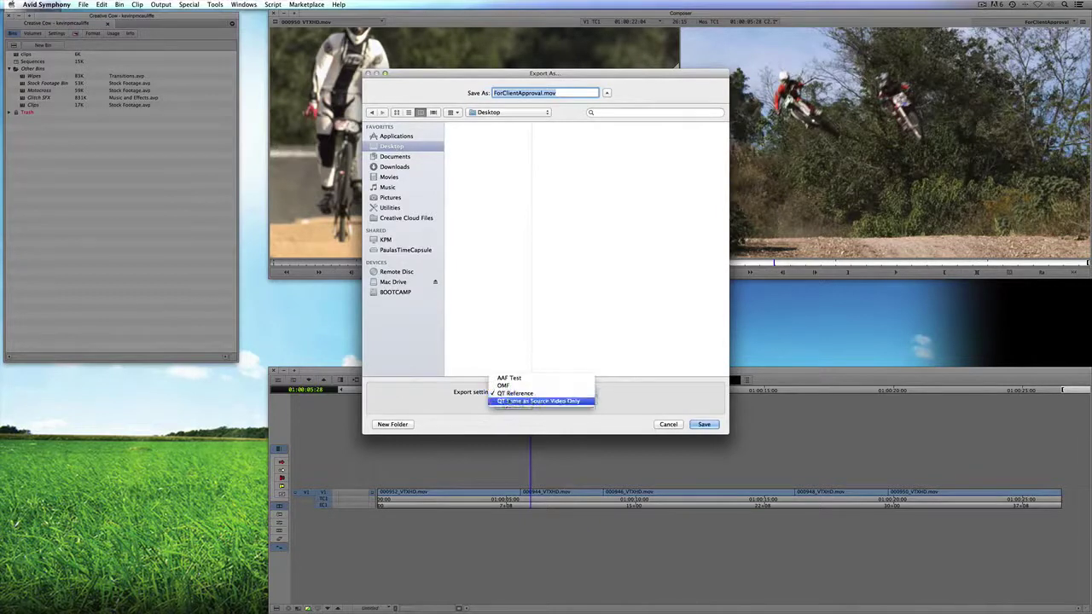
{"action": "left_click", "coordinate": [570, 401]}
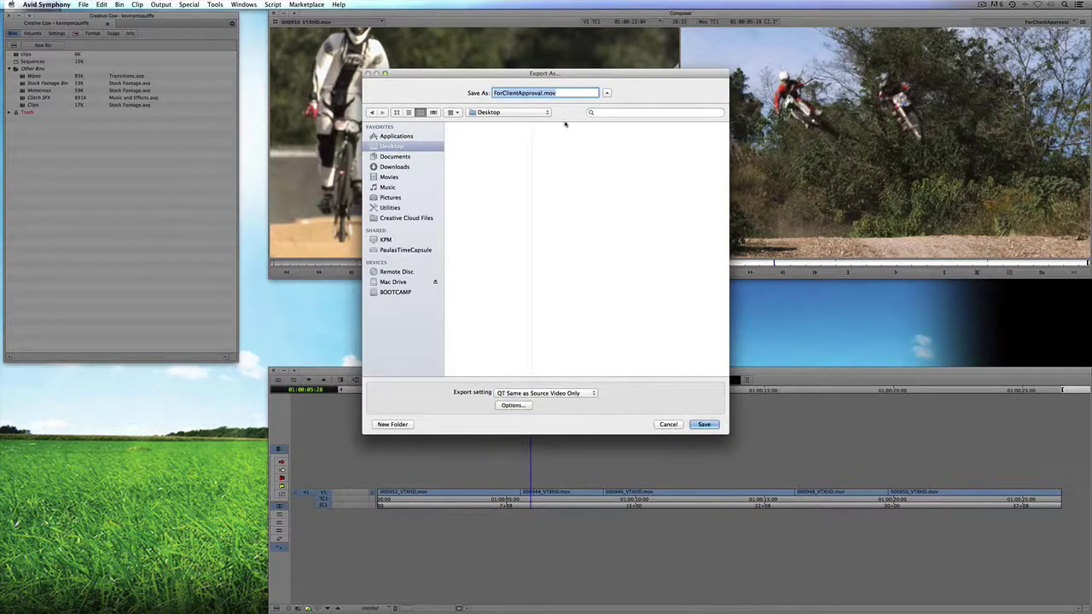
{"action": "left_click", "coordinate": [556, 93]}
{"action": "type", "text": "Full"}
{"action": "left_click", "coordinate": [704, 424]}
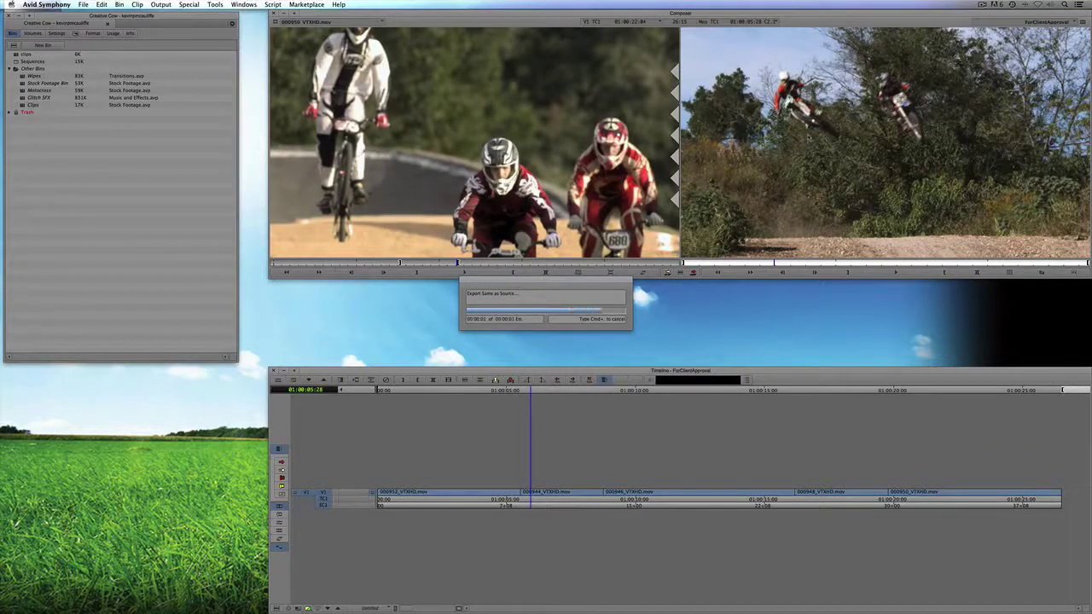
Step: Switch to the Finder desktop, preview ForClientApprovalFull.mov with Quick Look and open its file info to check the size
{"action": "key", "text": "super+h"}
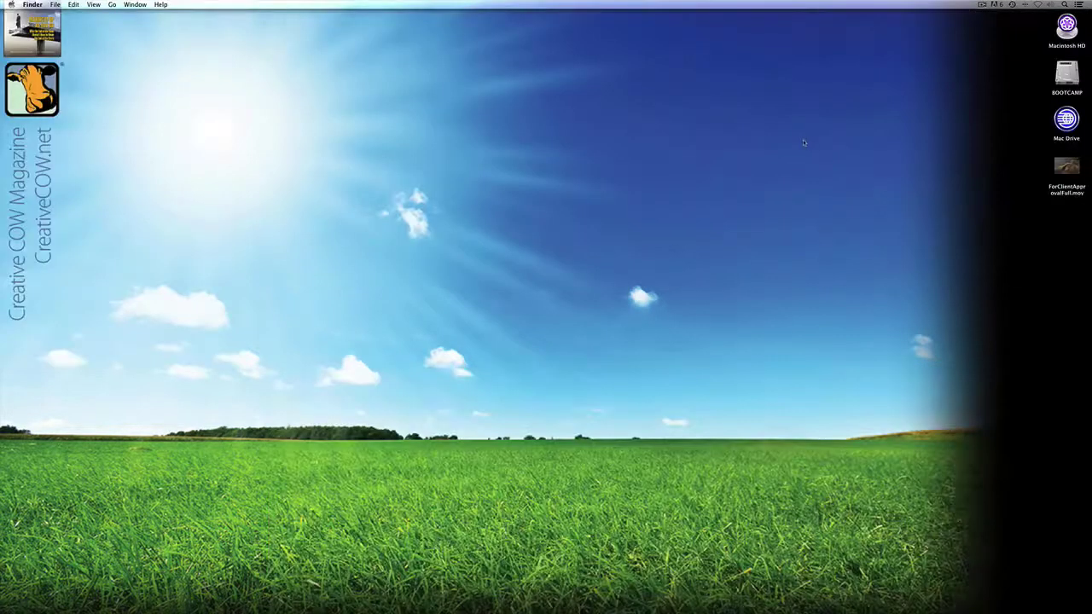
{"action": "left_click", "coordinate": [1063, 170]}
{"action": "key", "text": "space"}
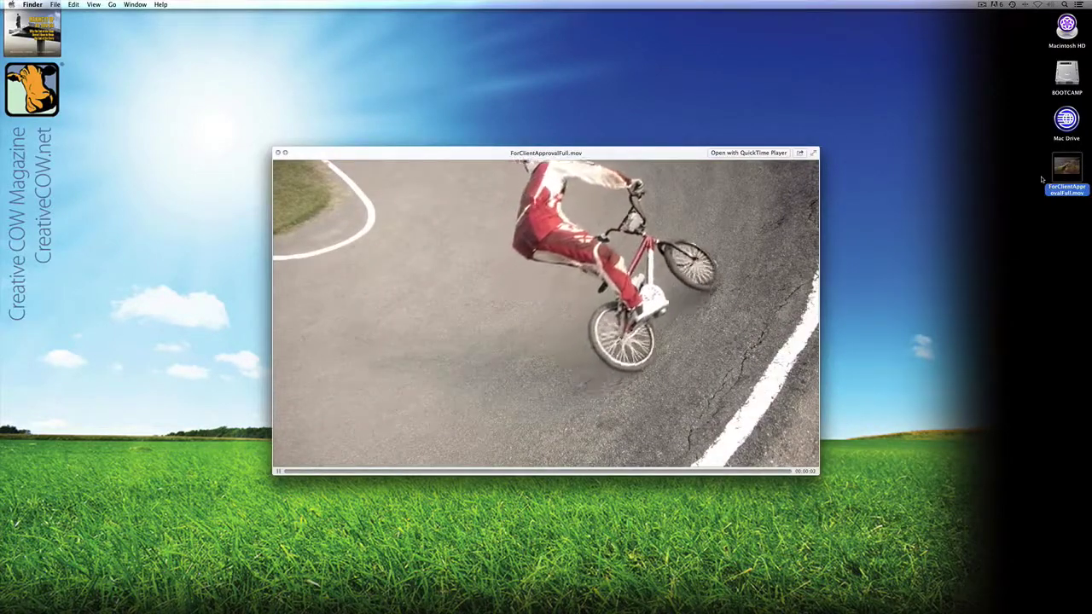
{"action": "key", "text": "space"}
{"action": "right_click", "coordinate": [1064, 171]}
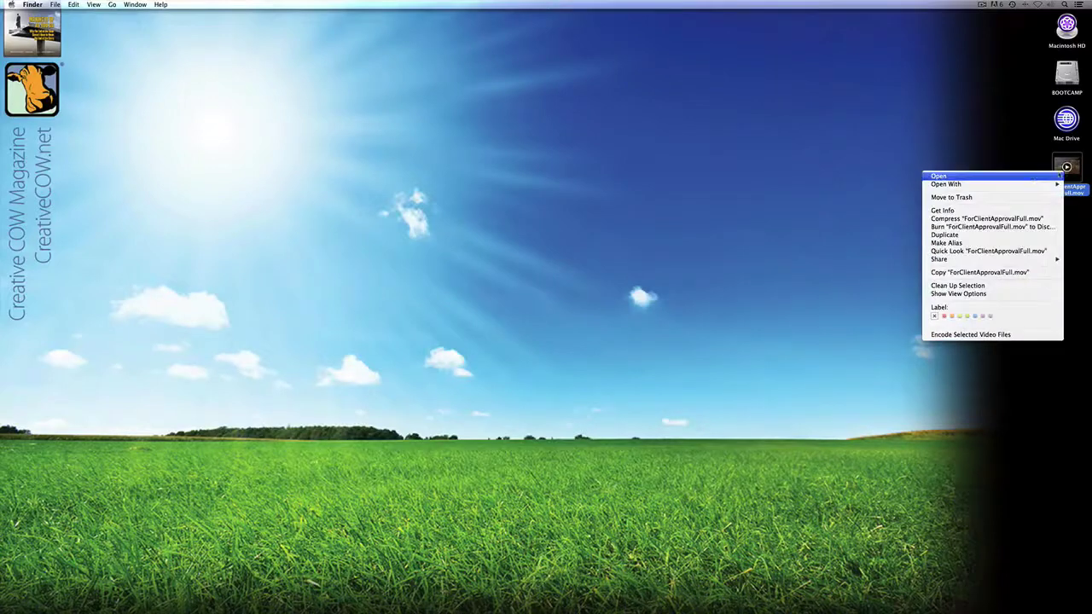
{"action": "left_click", "coordinate": [998, 211]}
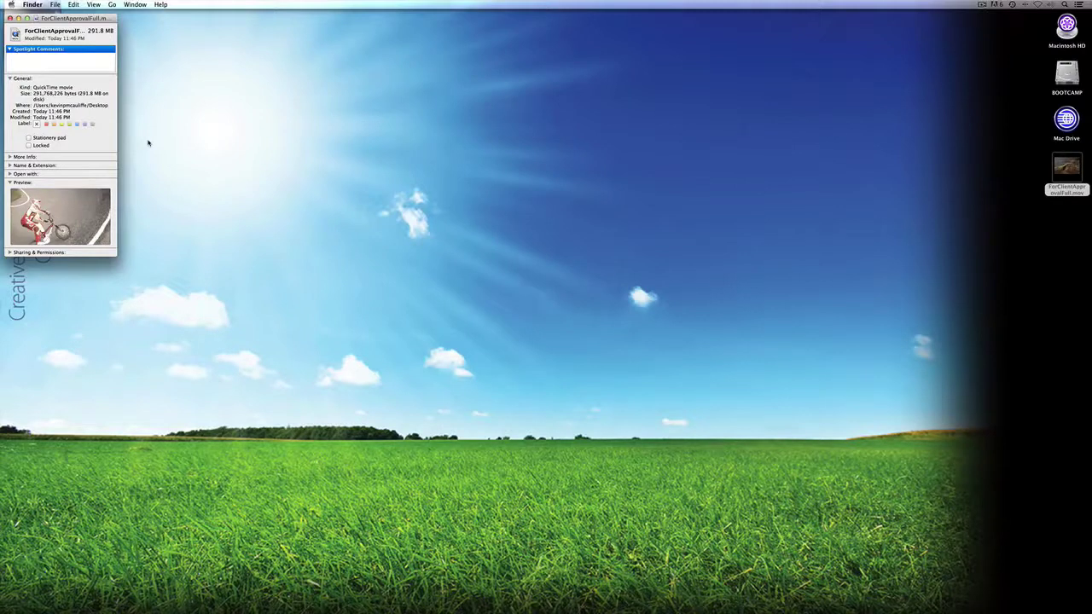
Step: Switch back to Avid Symphony, start another export of the sequence and change its export options from Same as Source to Custom
{"action": "key", "text": "super+Tab"}
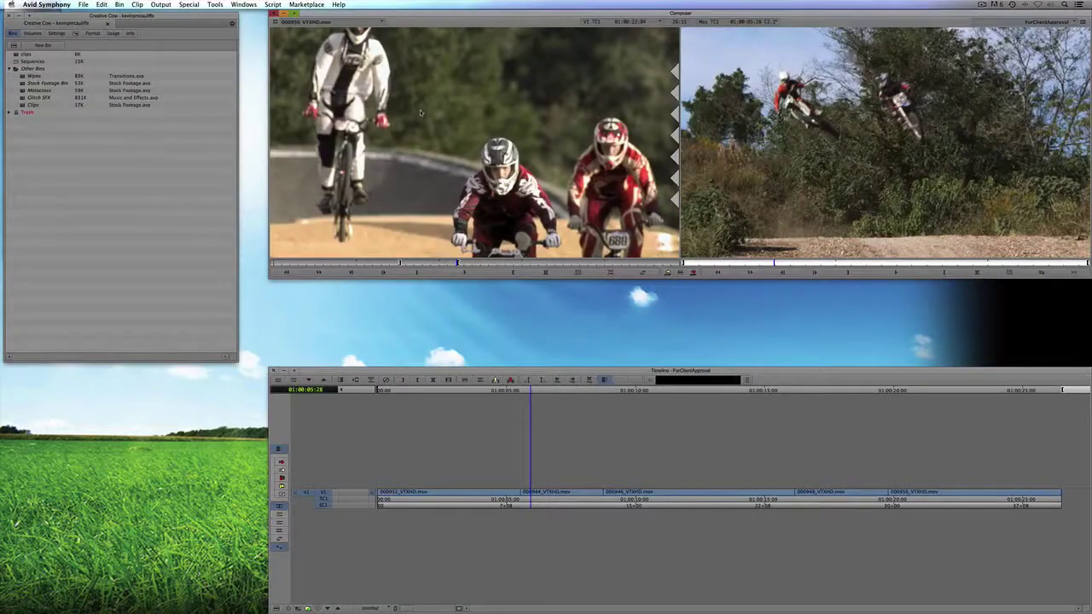
{"action": "right_click", "coordinate": [783, 99]}
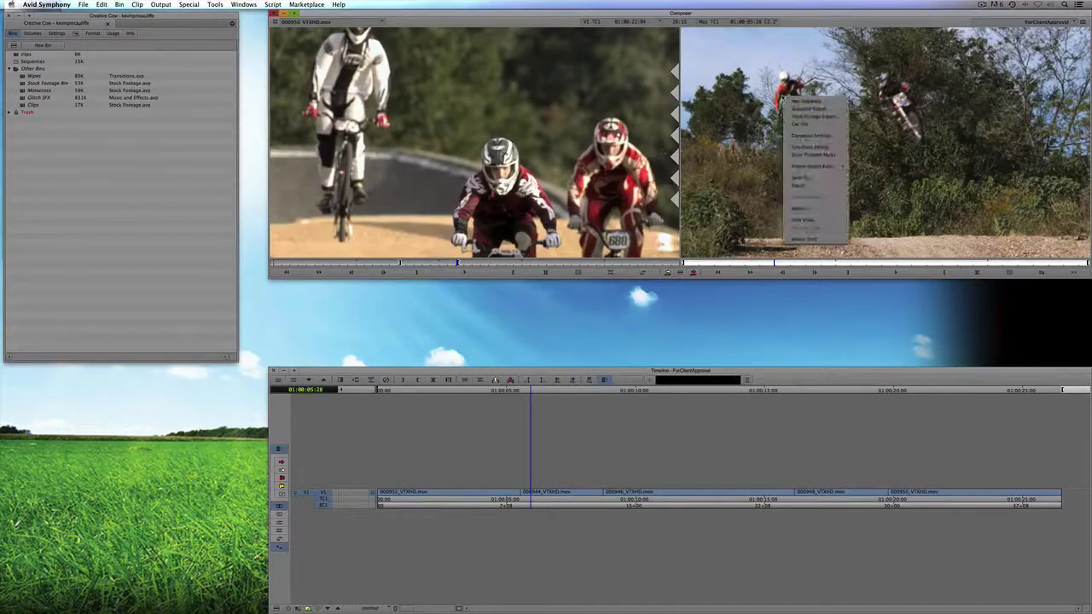
{"action": "left_click", "coordinate": [804, 188]}
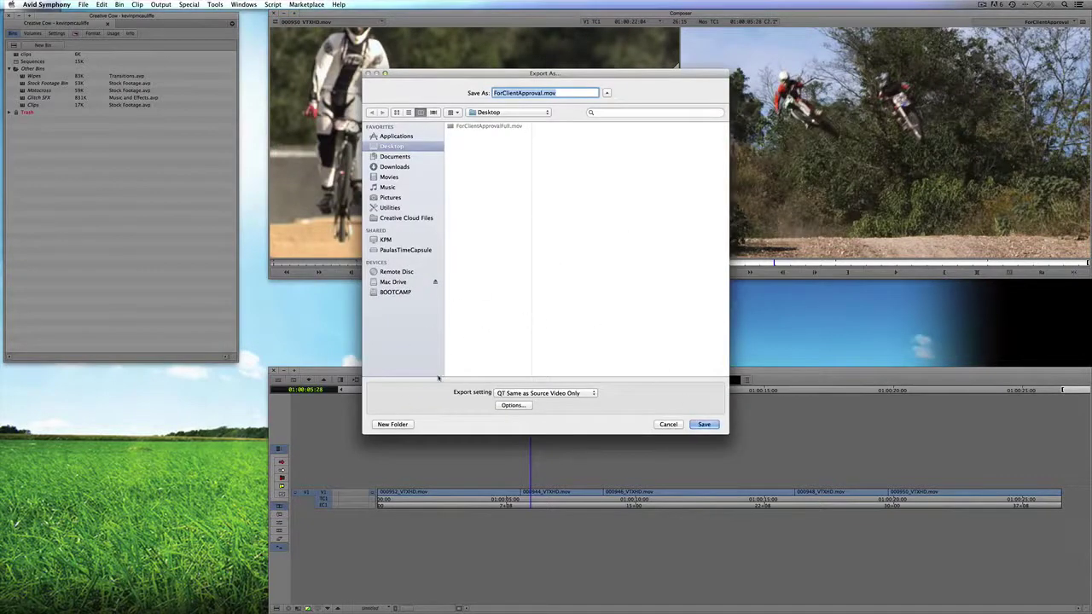
{"action": "left_click", "coordinate": [512, 406]}
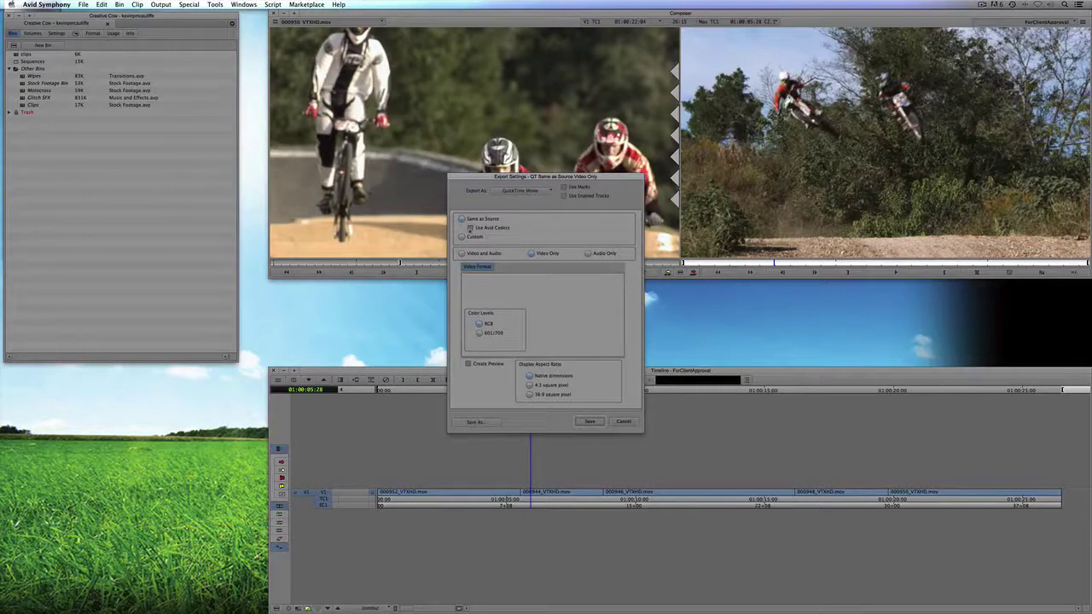
{"action": "left_click", "coordinate": [469, 228]}
{"action": "left_click", "coordinate": [461, 238]}
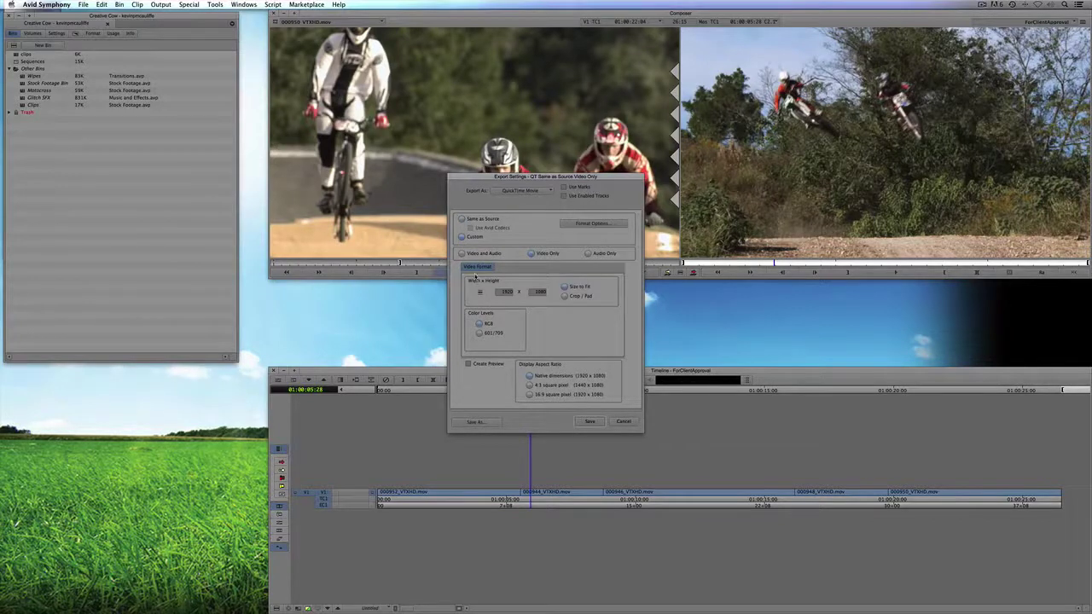
Step: Set the custom export frame size to 640 x 360
{"action": "left_click", "coordinate": [617, 221]}
{"action": "left_click", "coordinate": [502, 294]}
{"action": "type", "text": "640"}
{"action": "key", "text": "Tab"}
{"action": "key", "text": "BackSpace"}
{"action": "type", "text": "360"}
Step: Choose H.264 as the video compression type in the movie format options
{"action": "left_click", "coordinate": [589, 223]}
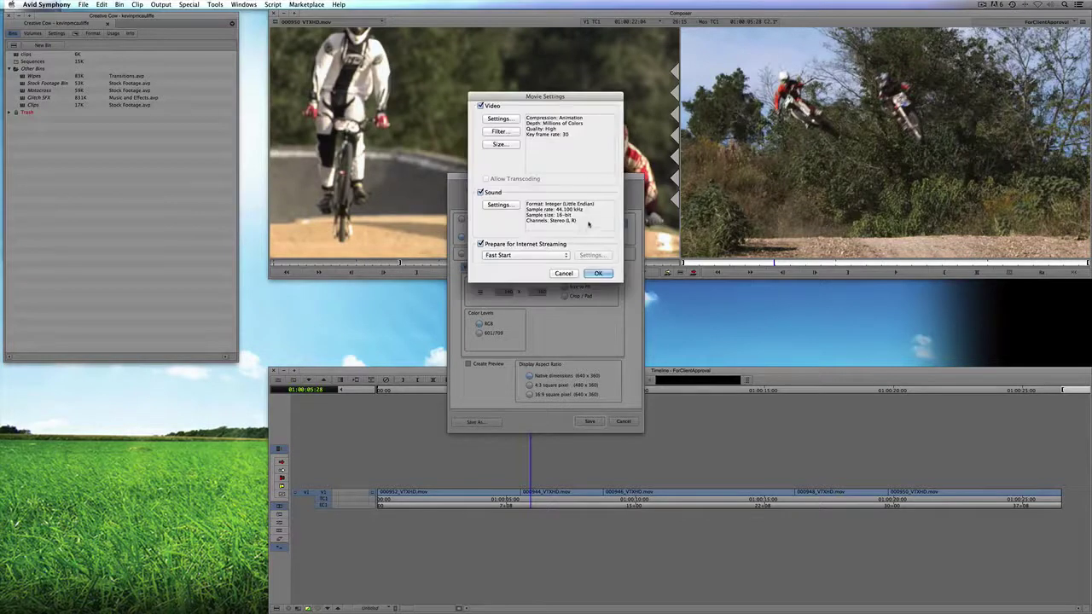
{"action": "left_click", "coordinate": [500, 119]}
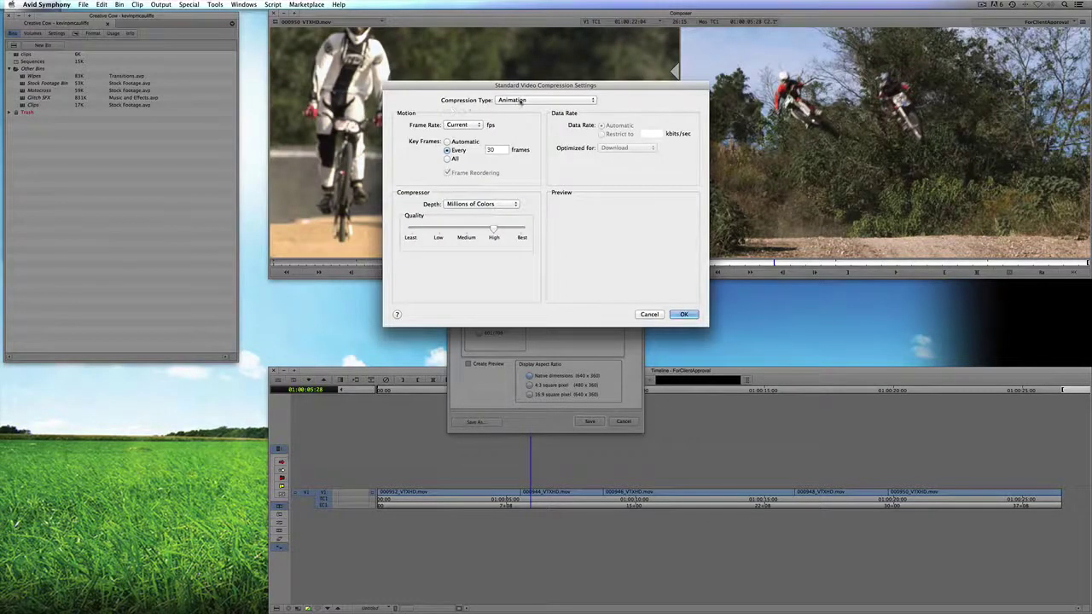
{"action": "left_click", "coordinate": [520, 100]}
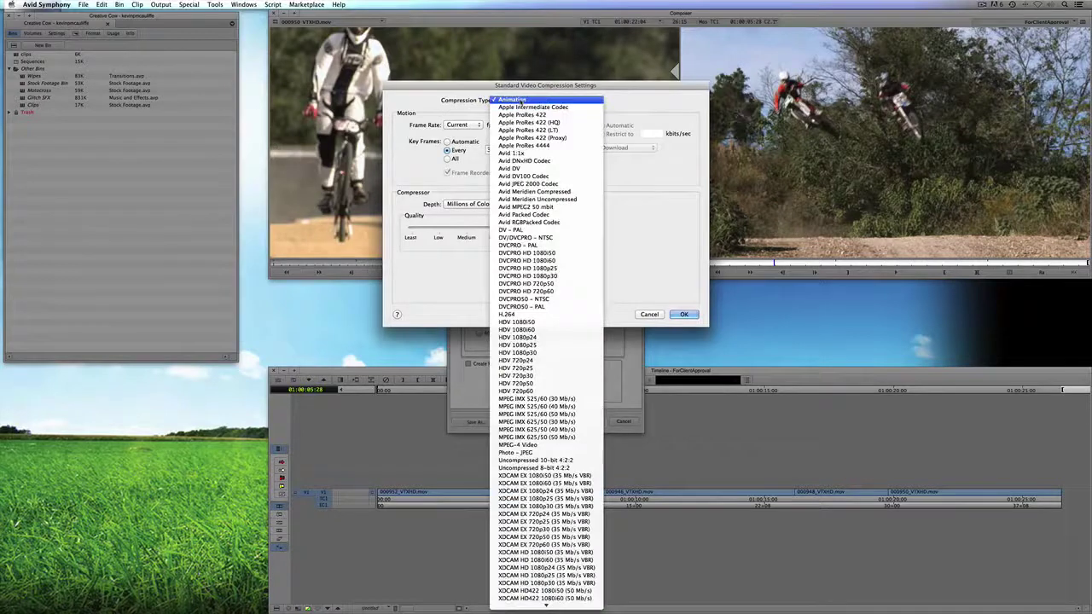
{"action": "left_click", "coordinate": [536, 315]}
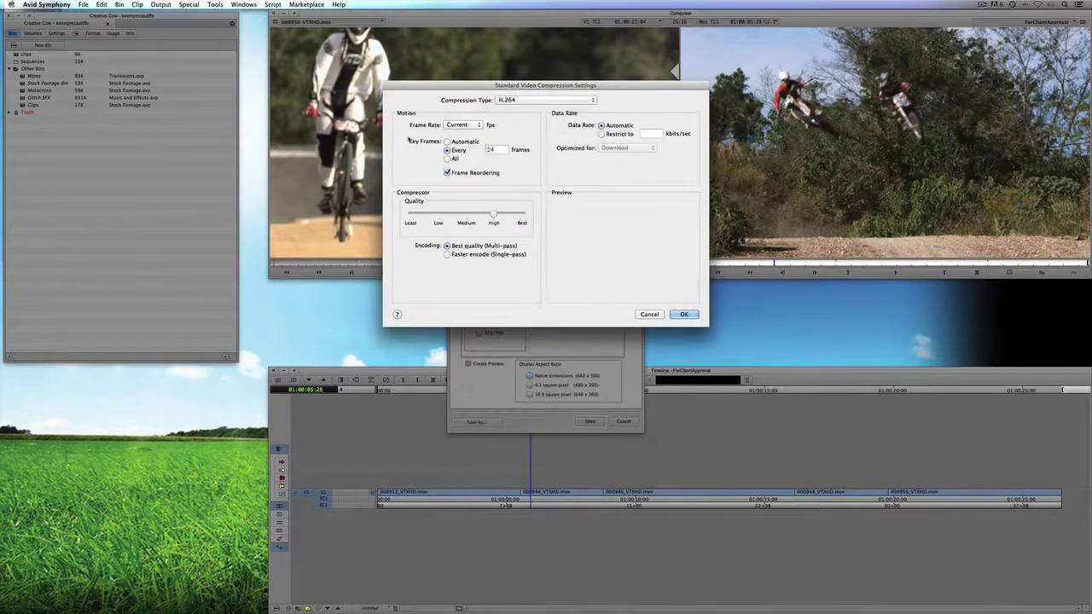
Step: Set the H.264 key frames to Automatic and restrict the data rate to 1000 kbits/sec
{"action": "left_click", "coordinate": [447, 142]}
{"action": "left_click_drag", "start_coordinate": [492, 216], "coordinate": [522, 214]}
{"action": "left_click", "coordinate": [601, 135]}
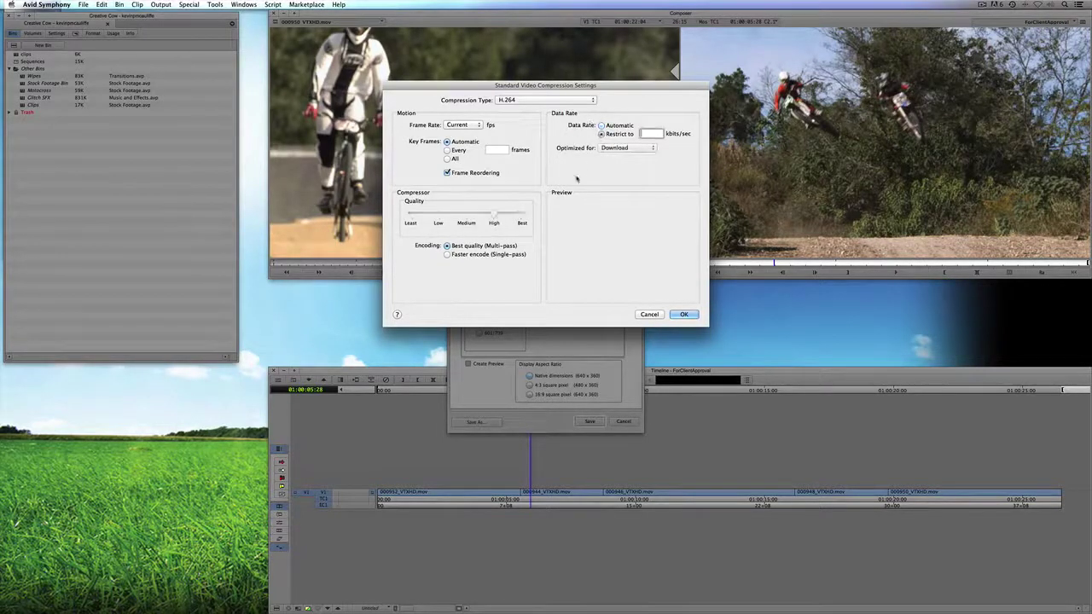
{"action": "type", "text": "1000"}
{"action": "left_click", "coordinate": [684, 314]}
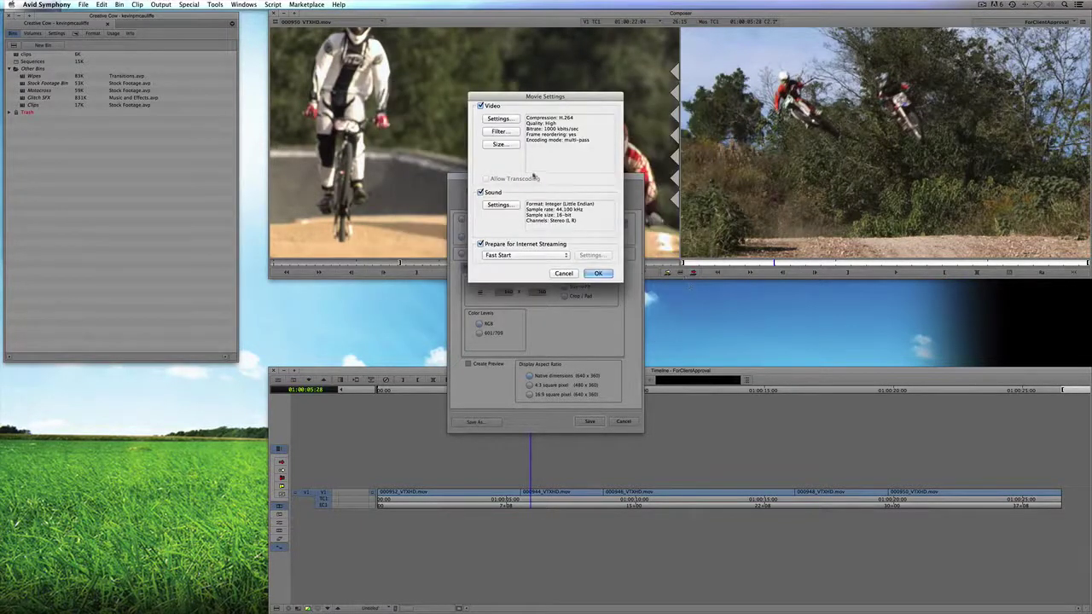
Step: Turn off sound in the movie settings, keep the Compressor native dimensions and accept the settings
{"action": "left_click", "coordinate": [481, 193]}
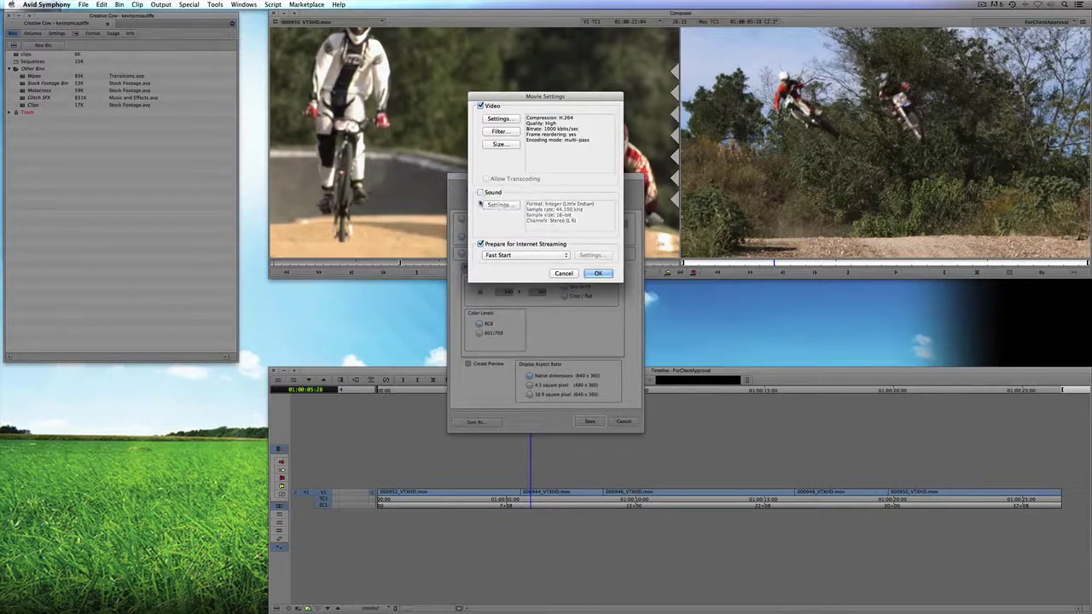
{"action": "left_click", "coordinate": [502, 145]}
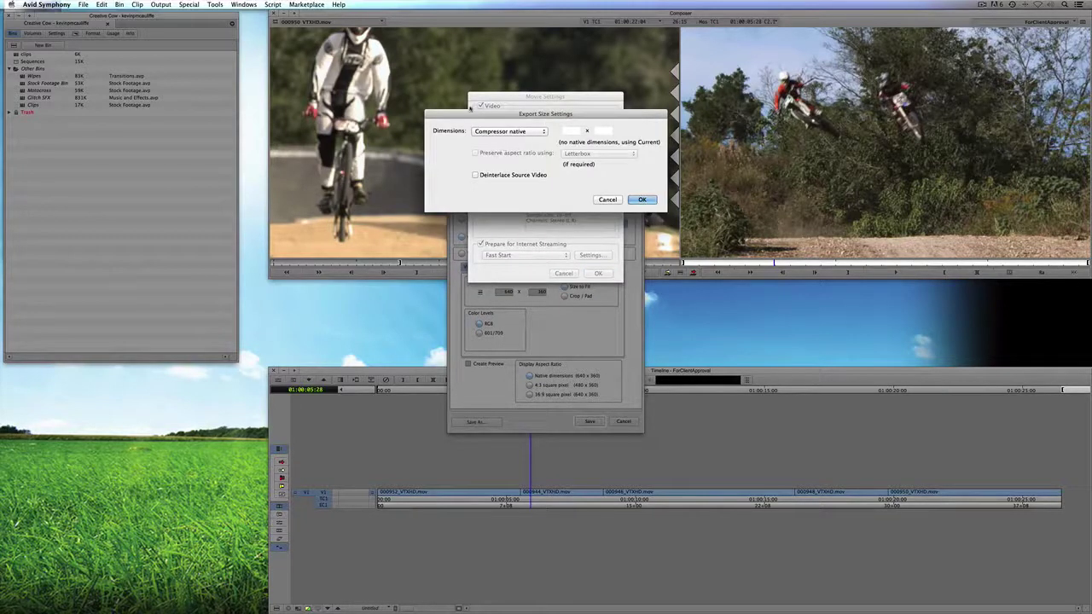
{"action": "left_click", "coordinate": [635, 202]}
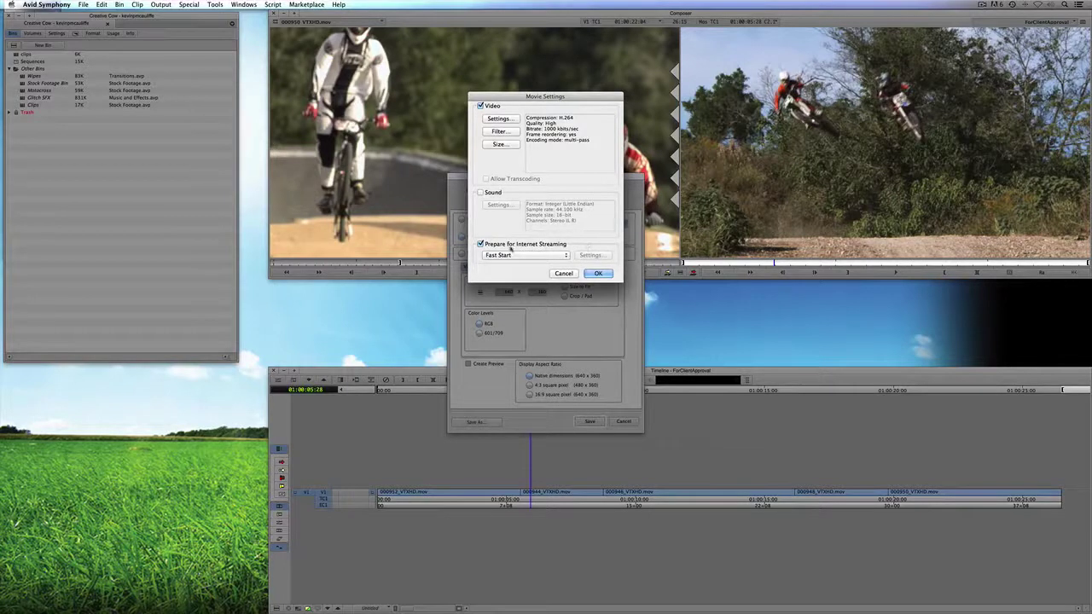
{"action": "left_click", "coordinate": [598, 274]}
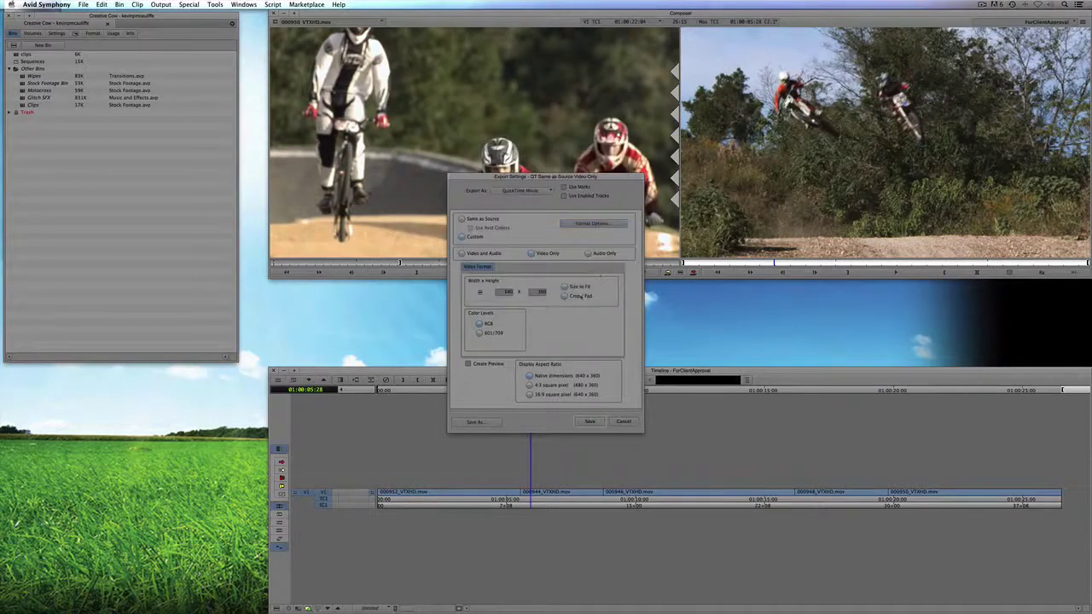
Step: Save the custom export settings as a new export setting named H264
{"action": "left_click", "coordinate": [475, 422]}
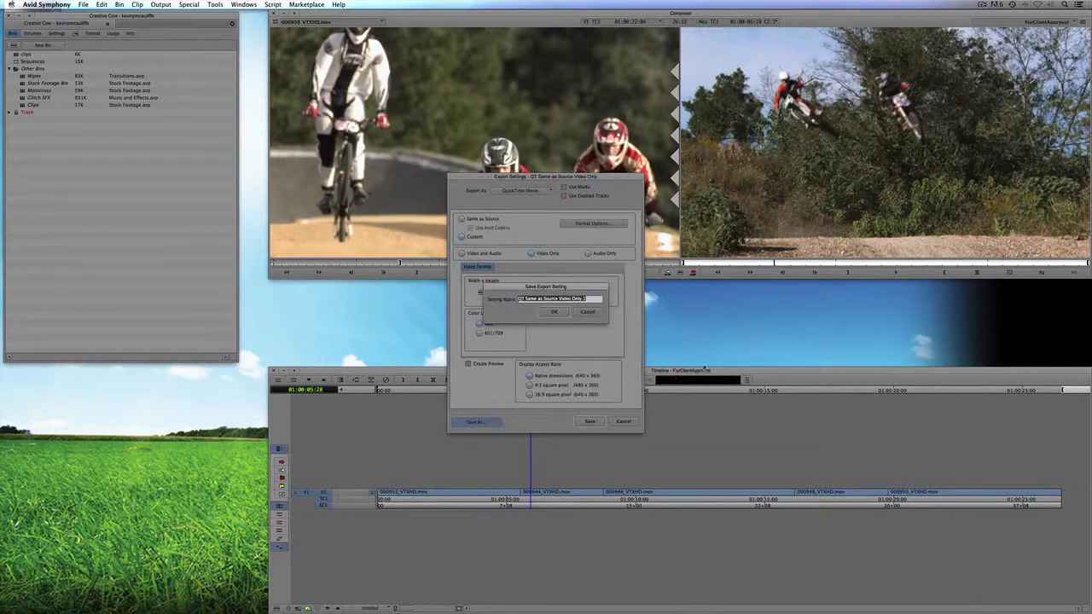
{"action": "type", "text": "H264"}
{"action": "left_click", "coordinate": [554, 311]}
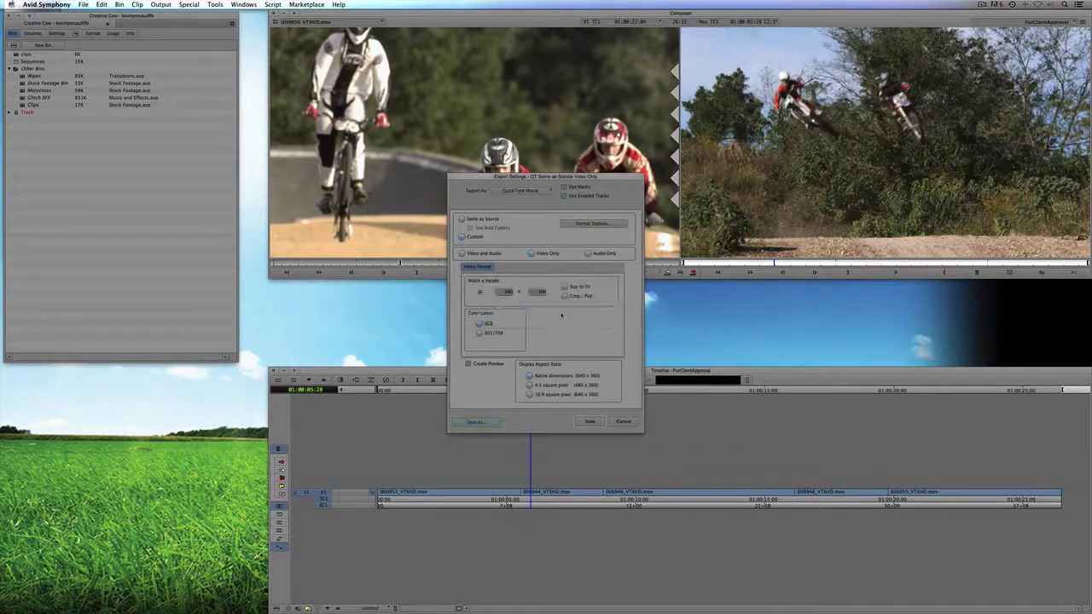
{"action": "left_click", "coordinate": [590, 422]}
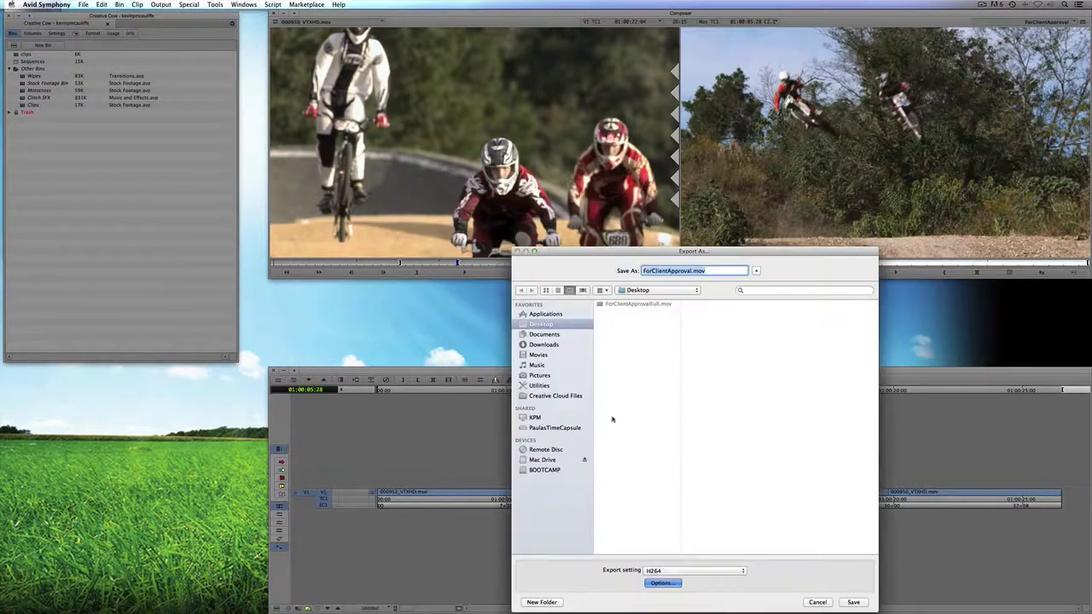
Step: Export the sequence to the Desktop as ForClientApprovalH264.mov with the H264 setting
{"action": "left_click_drag", "start_coordinate": [635, 256], "coordinate": [461, 185]}
{"action": "left_click", "coordinate": [527, 202]}
{"action": "type", "text": "H264"}
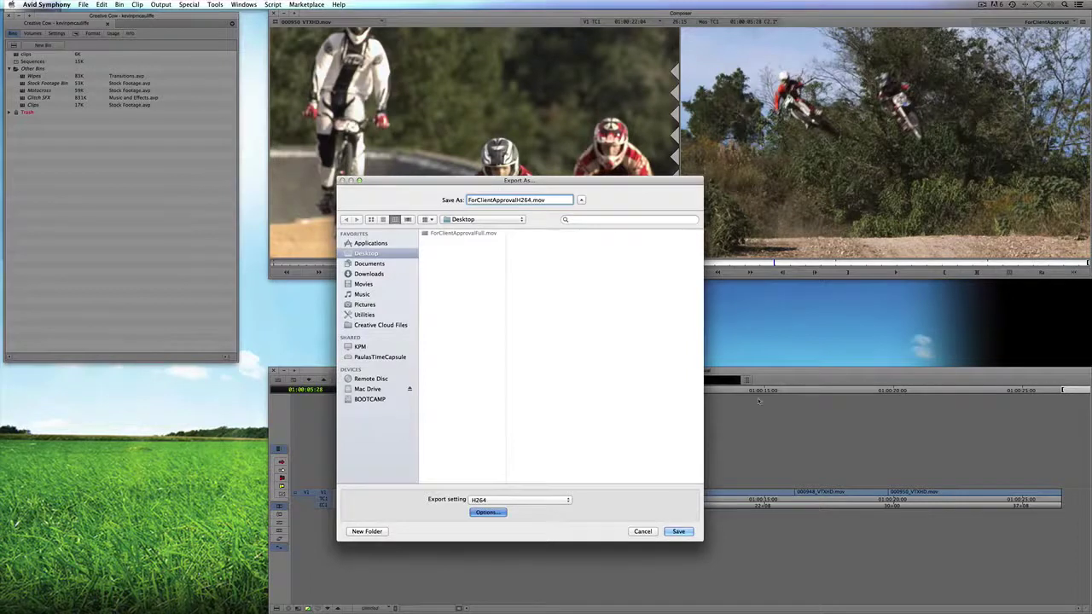
{"action": "left_click", "coordinate": [675, 530]}
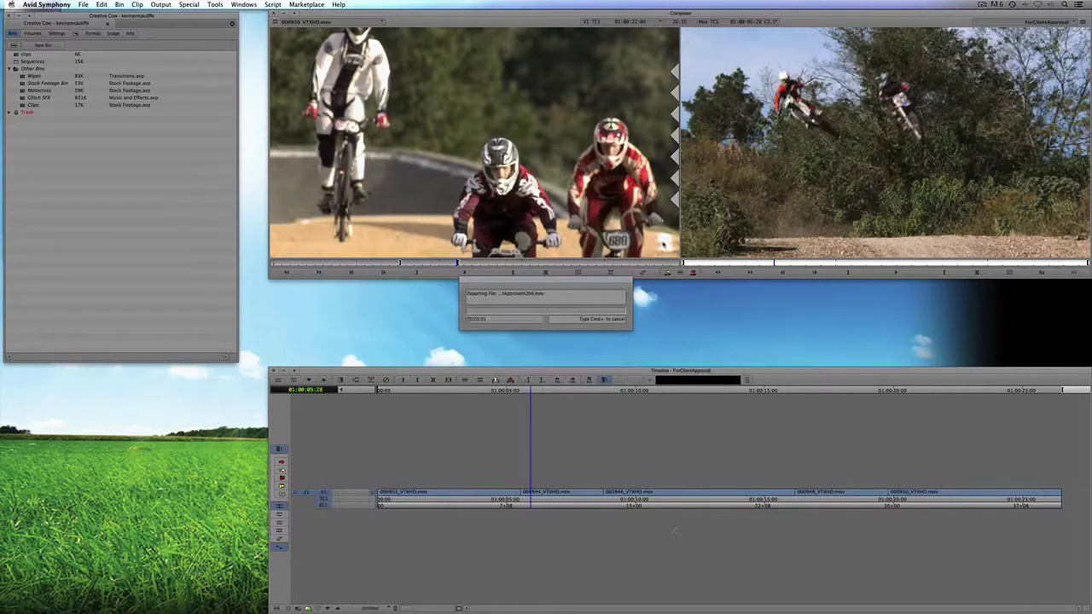
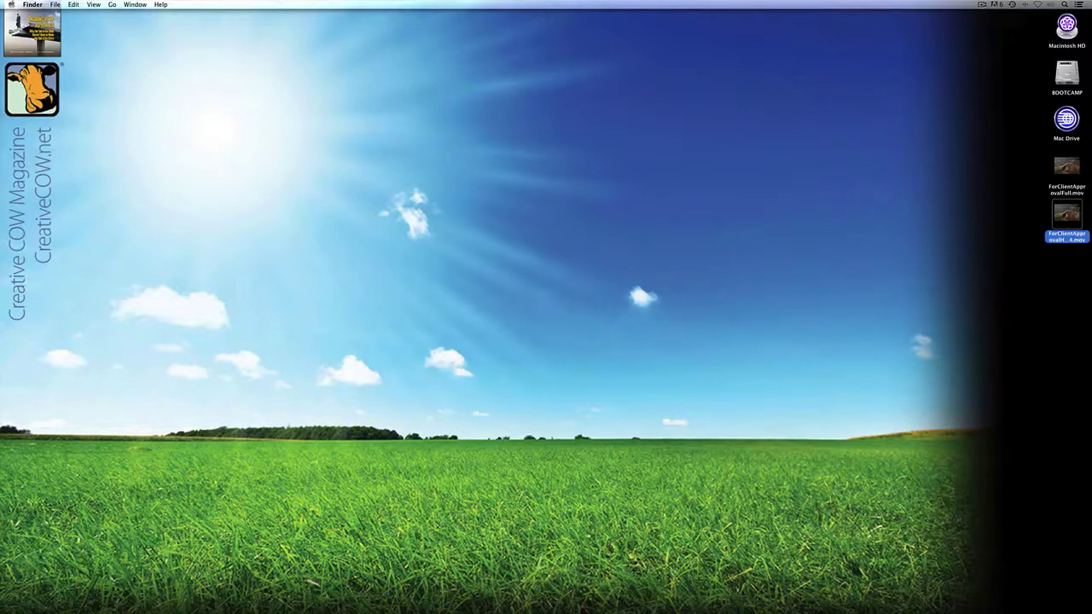
Step: Preview ForClientApprovalFull.mov and ForClientApprovalH264.mov in turn to compare them, and open the file info of the H264 movie
{"action": "left_click", "coordinate": [1067, 167]}
{"action": "key", "text": "space"}
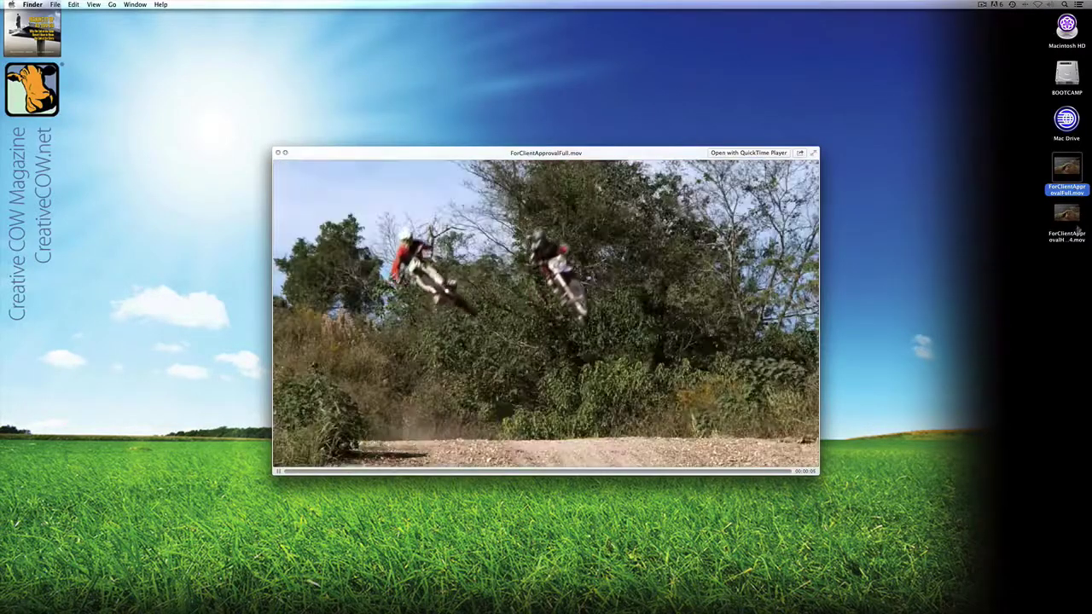
{"action": "key", "text": "space"}
{"action": "left_click", "coordinate": [1069, 215]}
{"action": "key", "text": "space"}
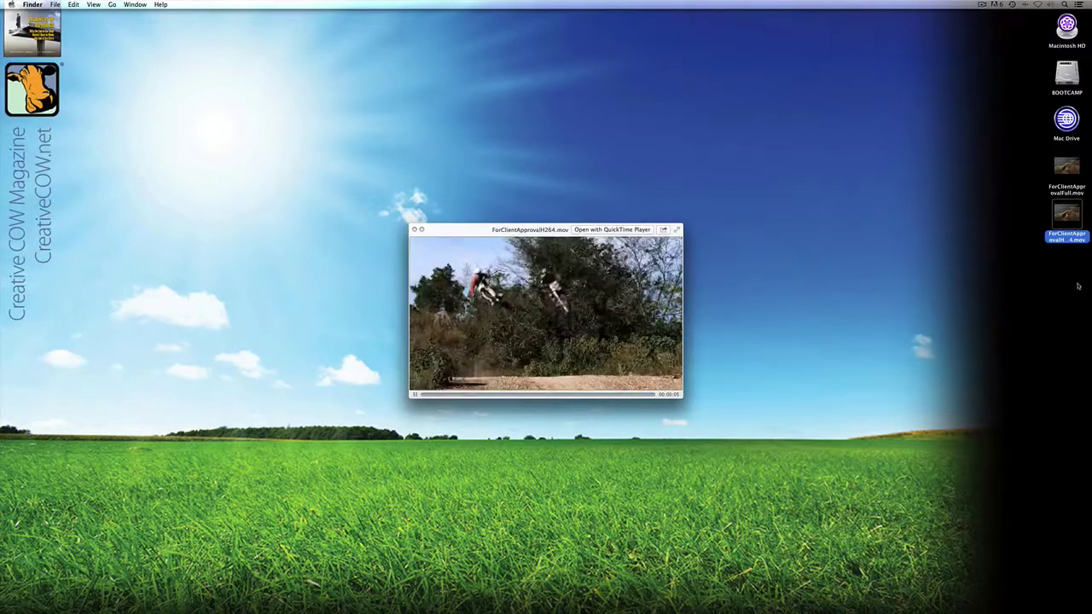
{"action": "key", "text": "space"}
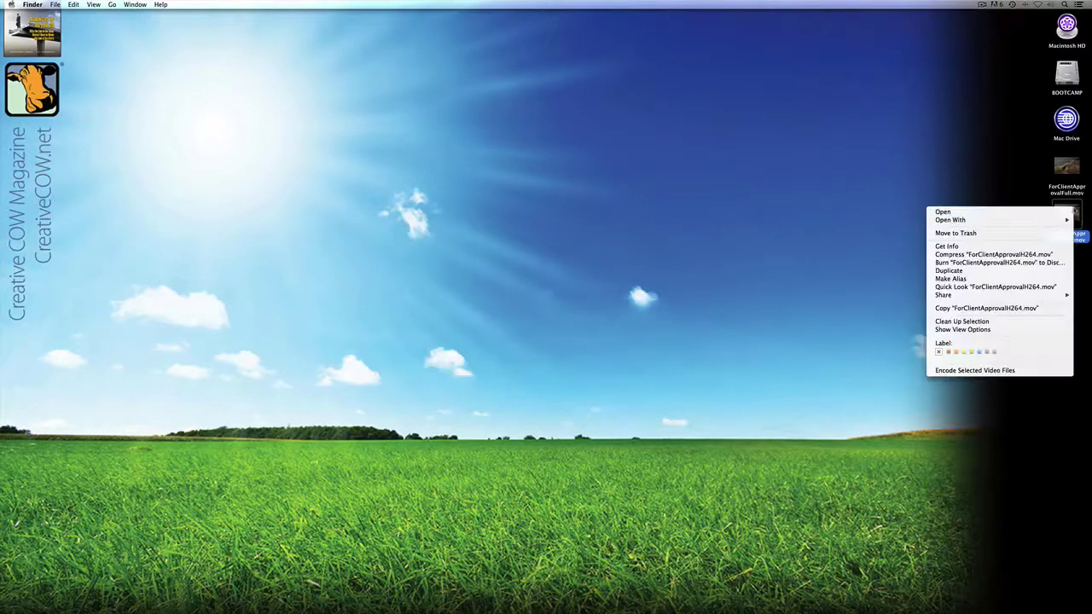
{"action": "right_click", "coordinate": [1073, 210]}
{"action": "left_click", "coordinate": [947, 246]}
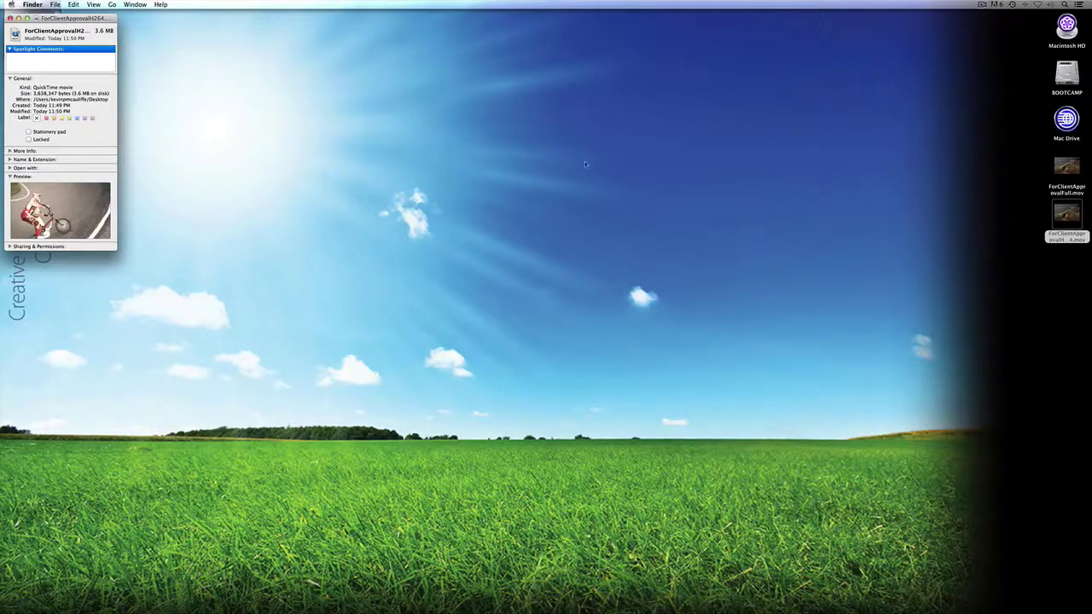
Step: Close the H264 movie's file info and move ForClientApprovalFull.mov and the ForClientApproval H264 movie from the desktop to the Trash
{"action": "left_click_drag", "start_coordinate": [36, 20], "coordinate": [358, 100]}
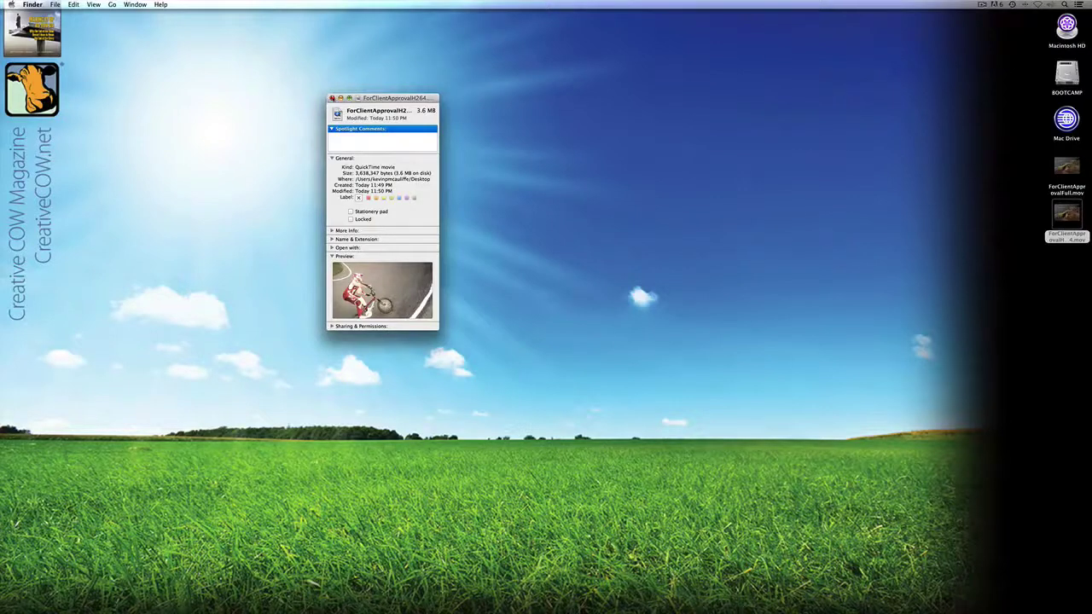
{"action": "left_click", "coordinate": [332, 98]}
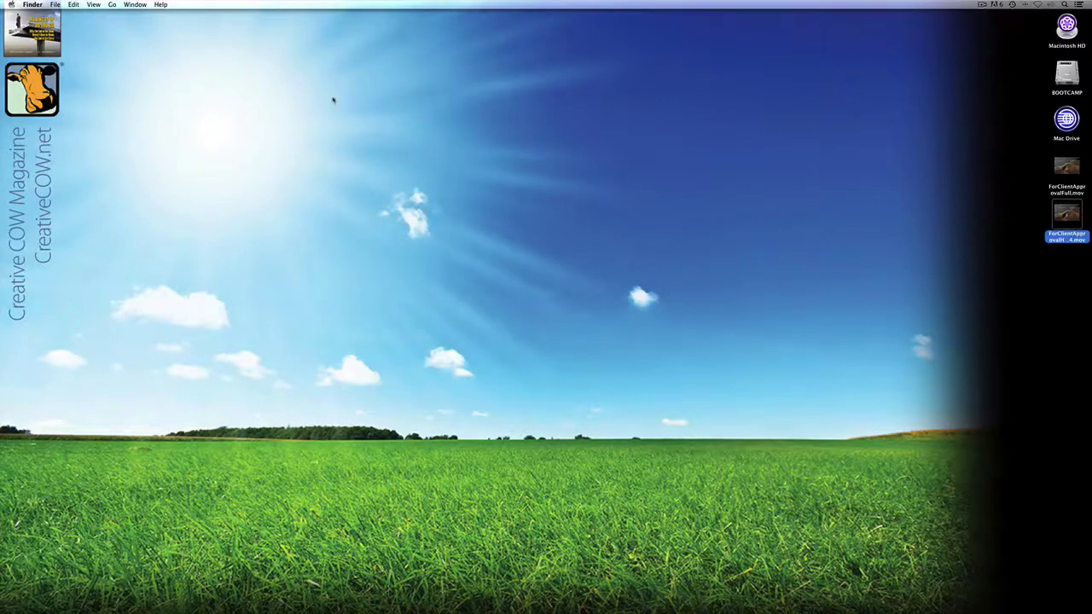
{"action": "left_click", "coordinate": [333, 99]}
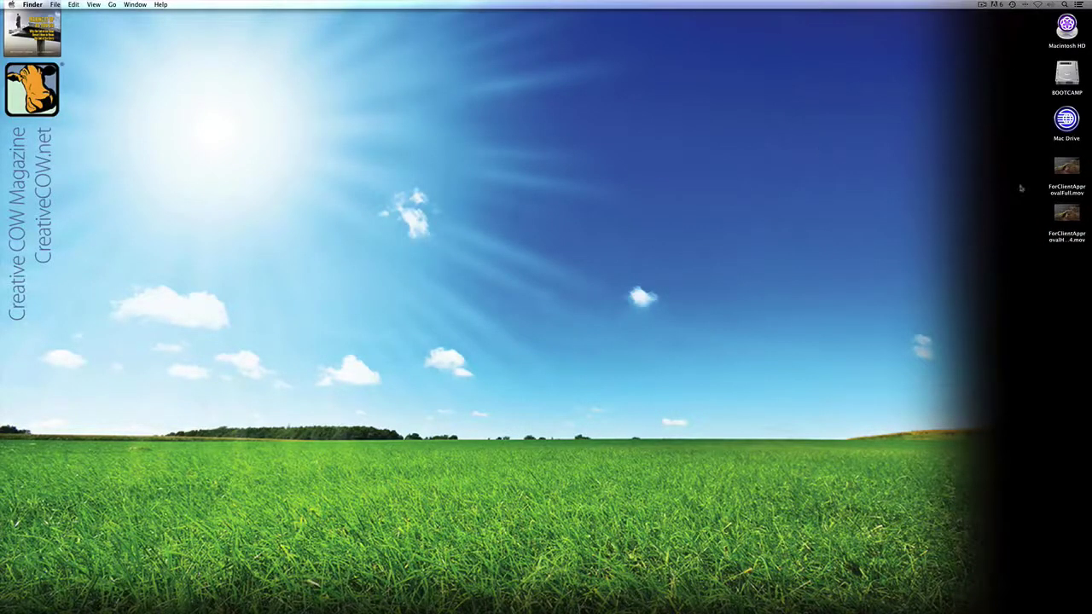
{"action": "left_click_drag", "start_coordinate": [1027, 151], "coordinate": [1087, 249]}
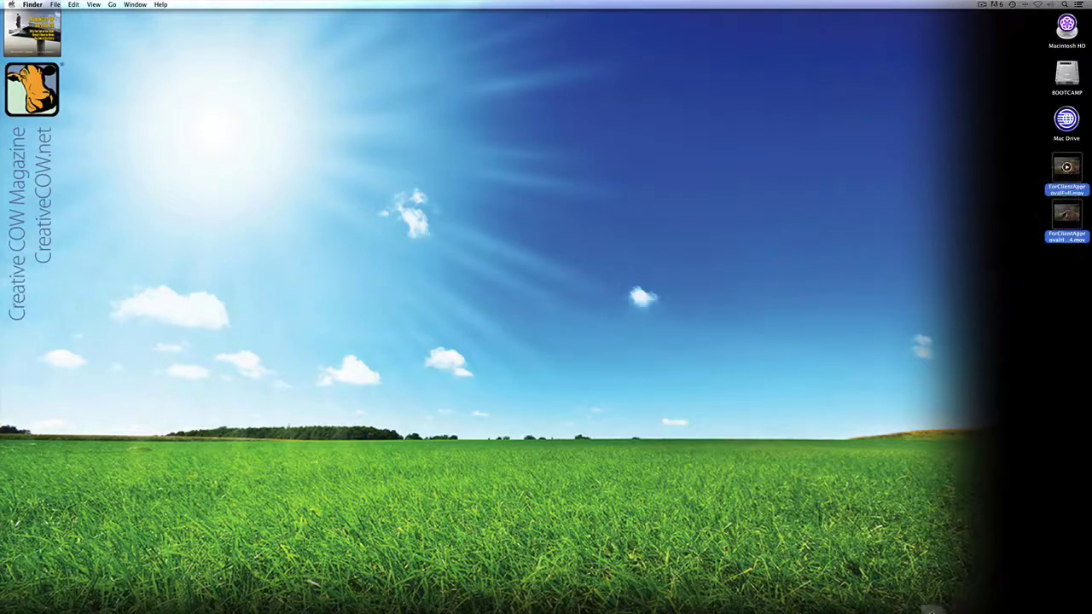
{"action": "key", "text": "super+BackSpace"}
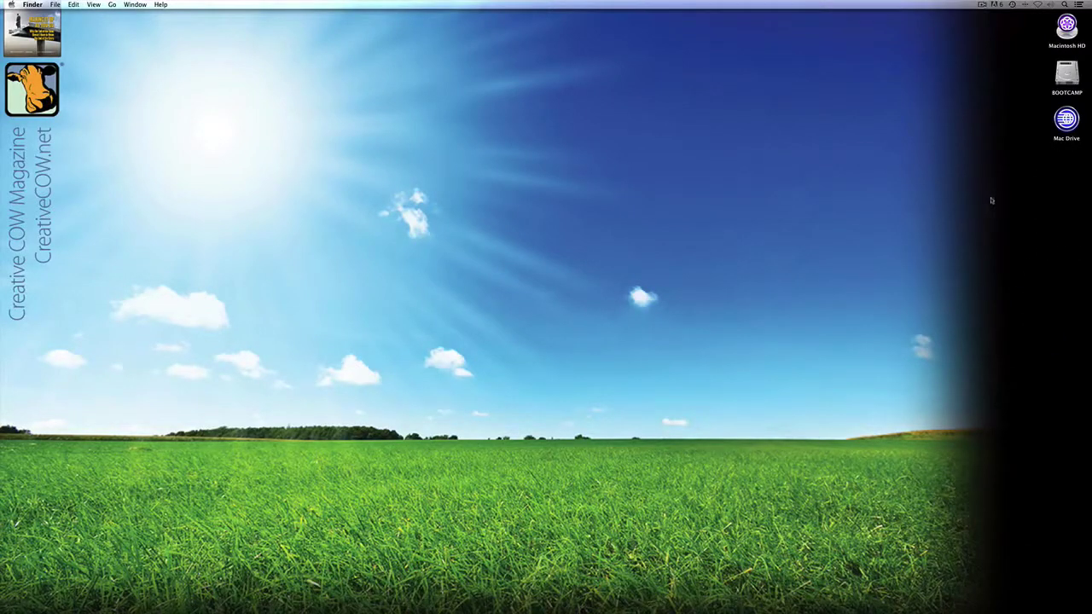
Step: Switch to Avid Symphony, close the current project and open the Stock Footage 1080i project
{"action": "key", "text": "super+Tab"}
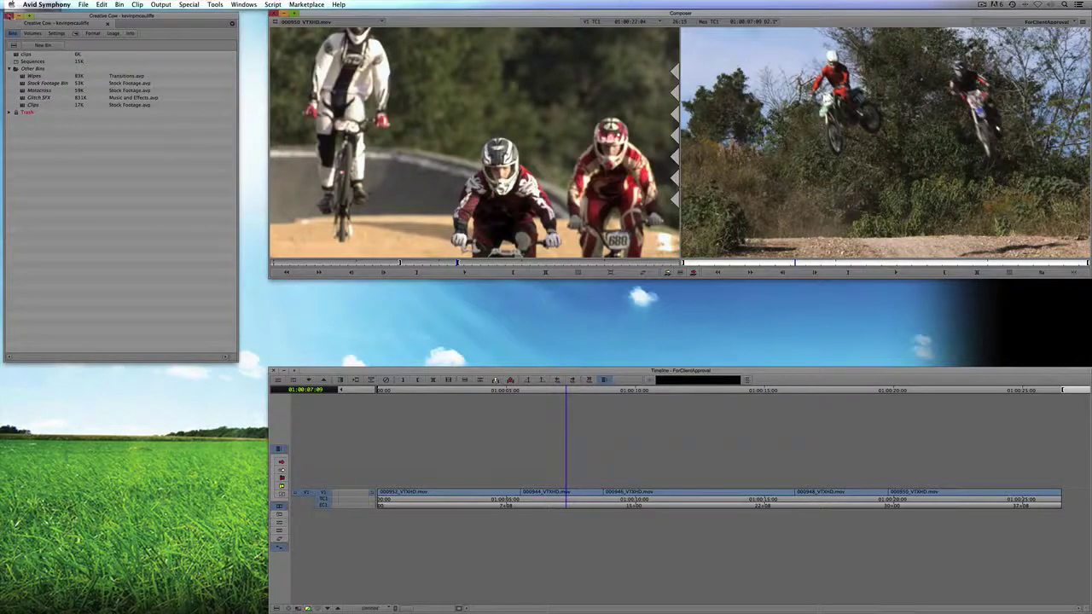
{"action": "left_click", "coordinate": [6, 17]}
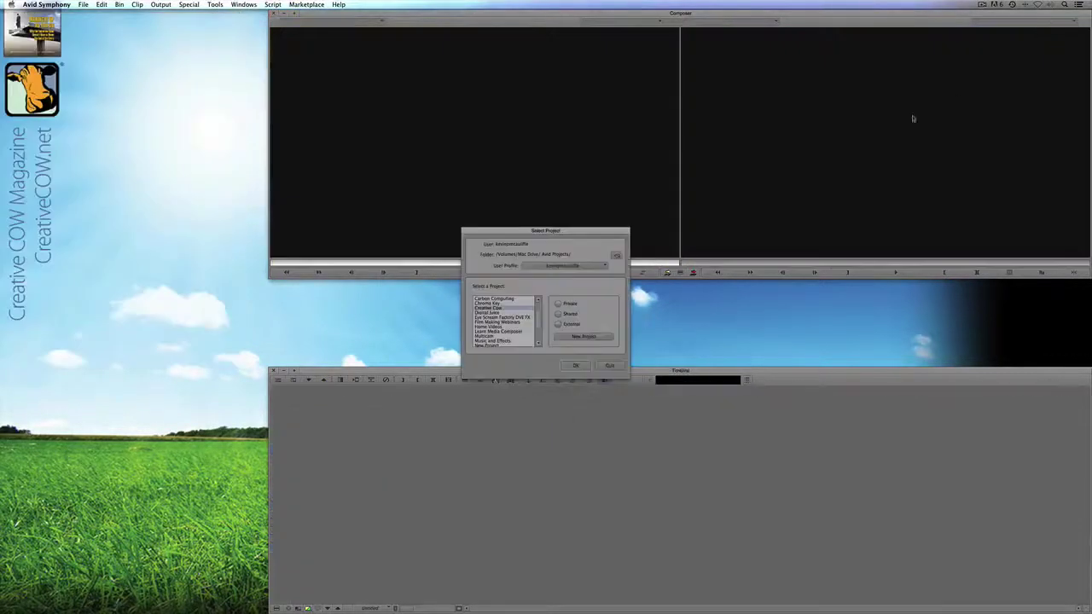
{"action": "scroll", "coordinate": [538, 316], "scroll_direction": "down", "scroll_amount": 3}
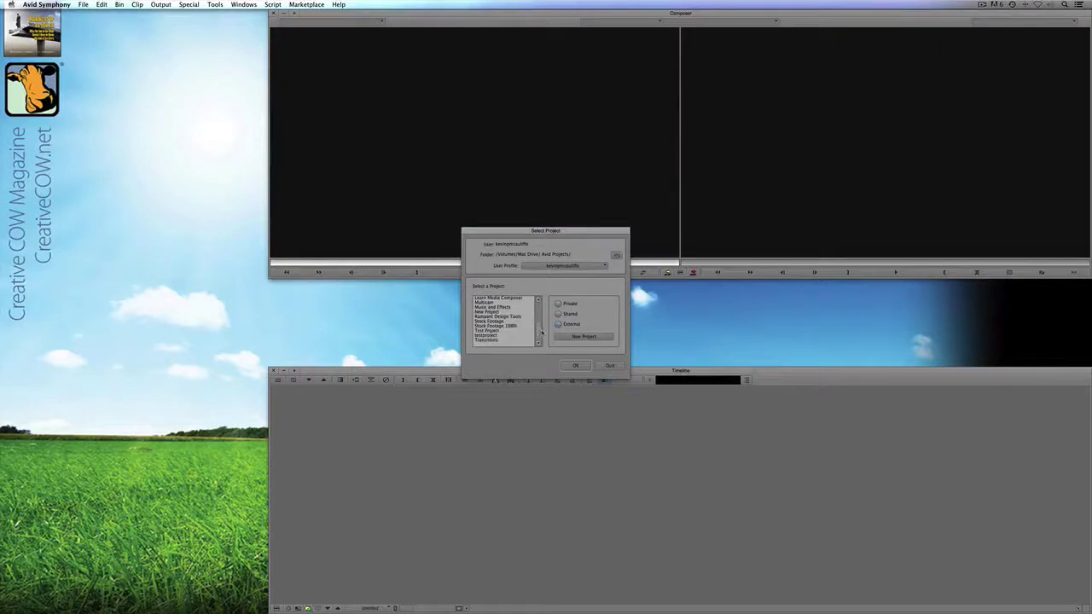
{"action": "left_click", "coordinate": [495, 326]}
{"action": "left_click", "coordinate": [575, 365]}
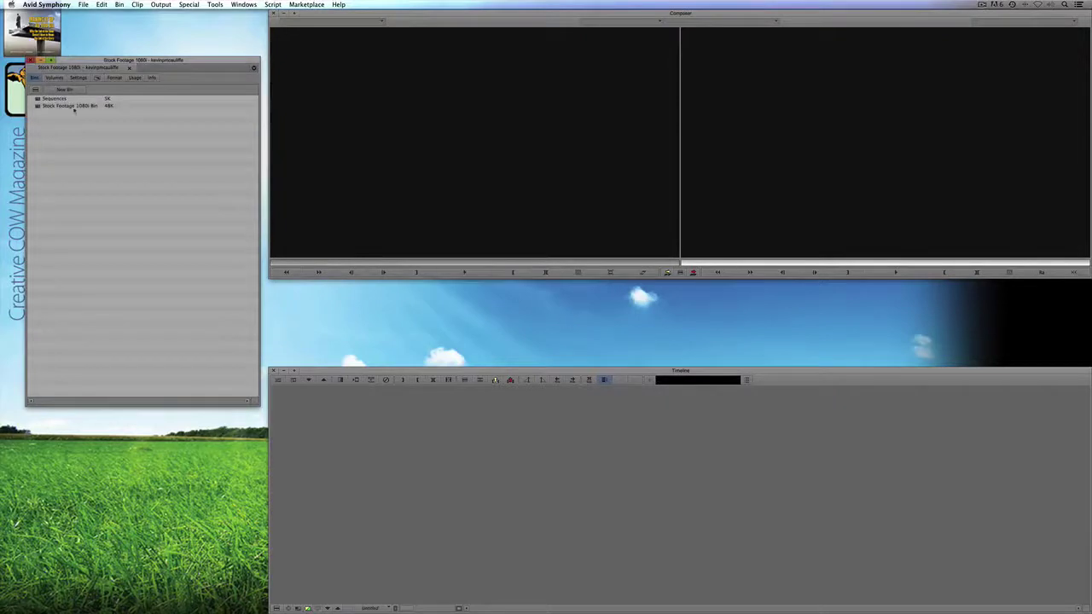
Step: Open the Stock Footage 1080i Bin and load Elephants-9.mov as the source clip, scrubbing through its footage
{"action": "double_click", "coordinate": [37, 105]}
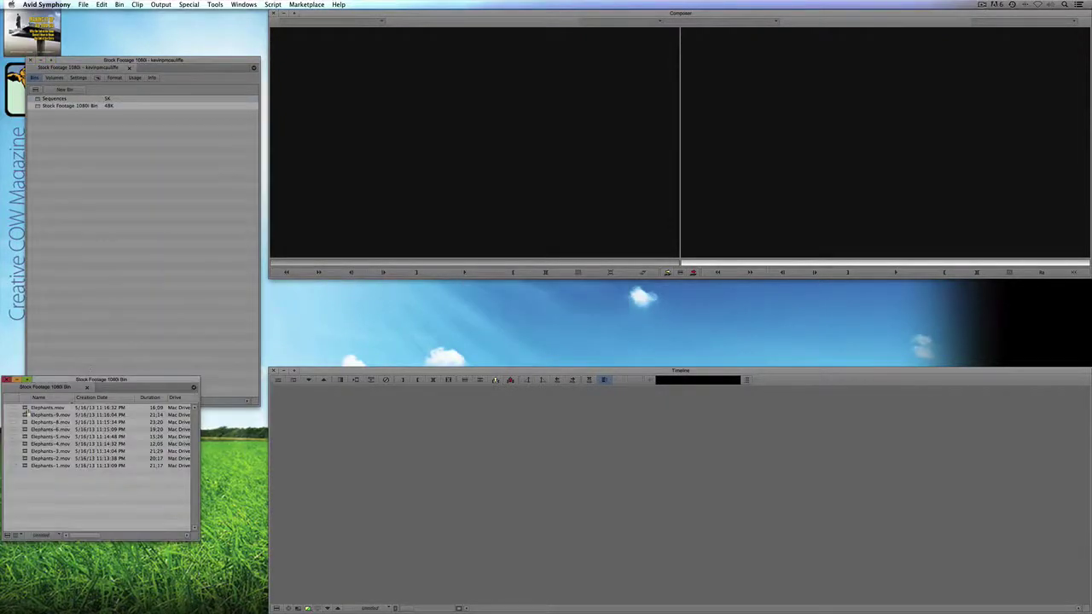
{"action": "double_click", "coordinate": [26, 409]}
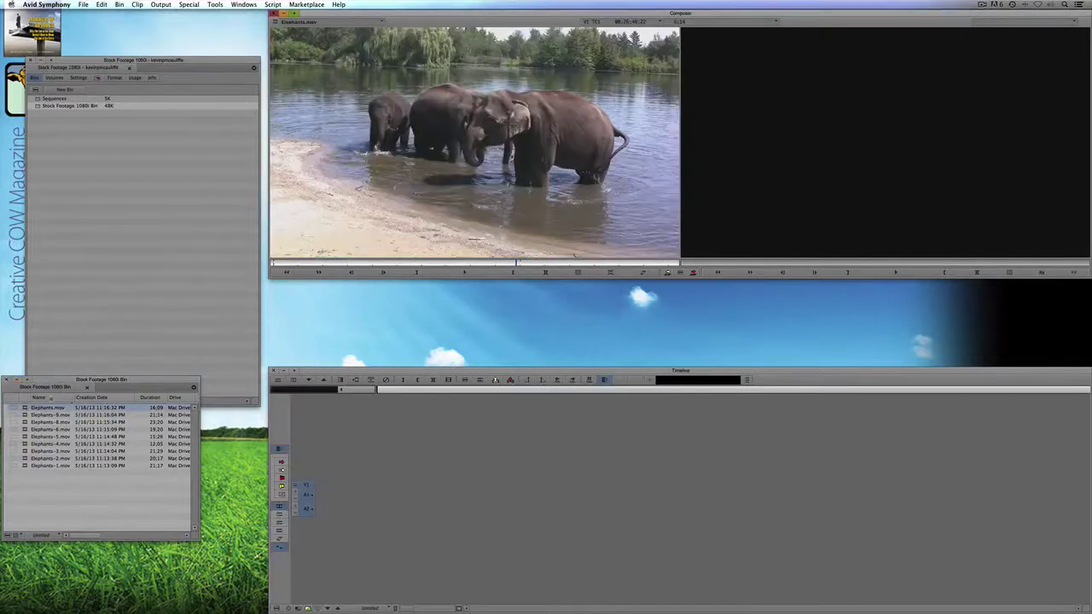
{"action": "double_click", "coordinate": [27, 415]}
{"action": "left_click_drag", "start_coordinate": [416, 265], "coordinate": [473, 264]}
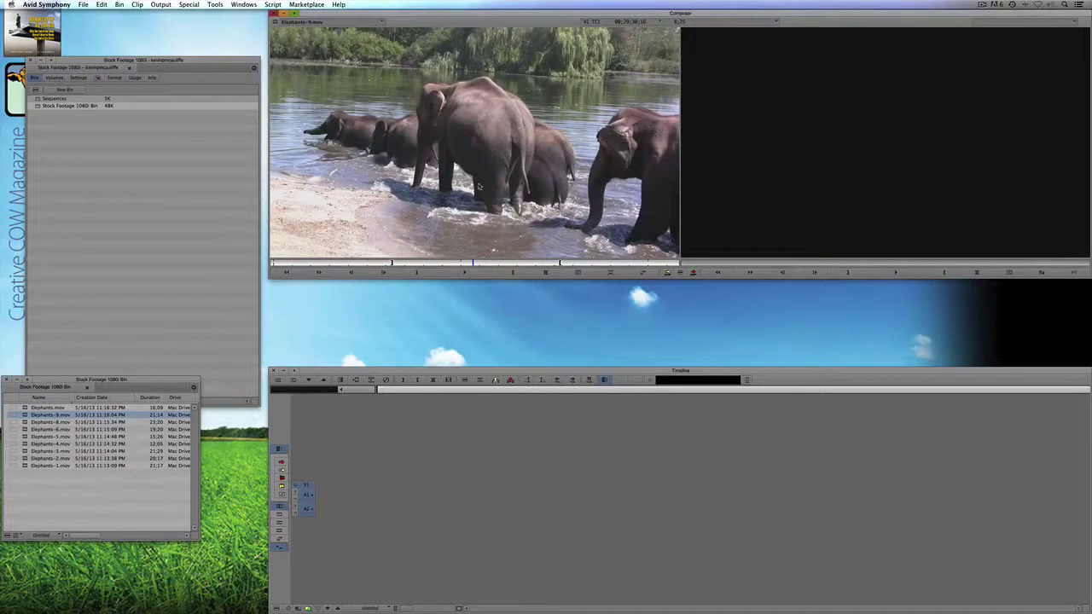
Step: Splice only the video of Elephants-9.mov into a new sequence stored in the Stock Footage 1080i Bin
{"action": "left_click", "coordinate": [306, 495]}
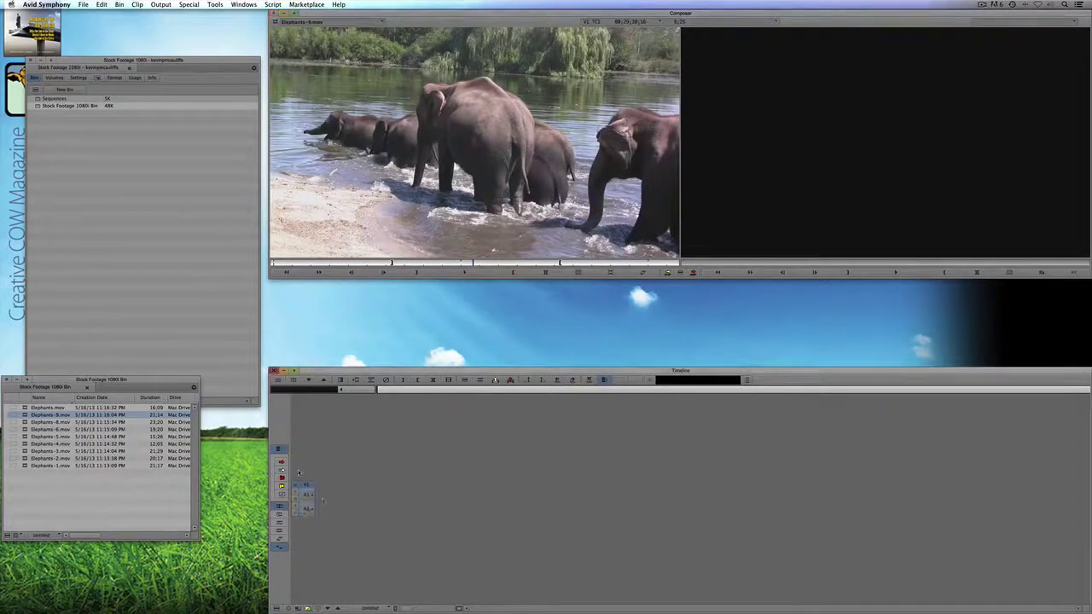
{"action": "key", "text": "v"}
{"action": "left_click", "coordinate": [521, 260]}
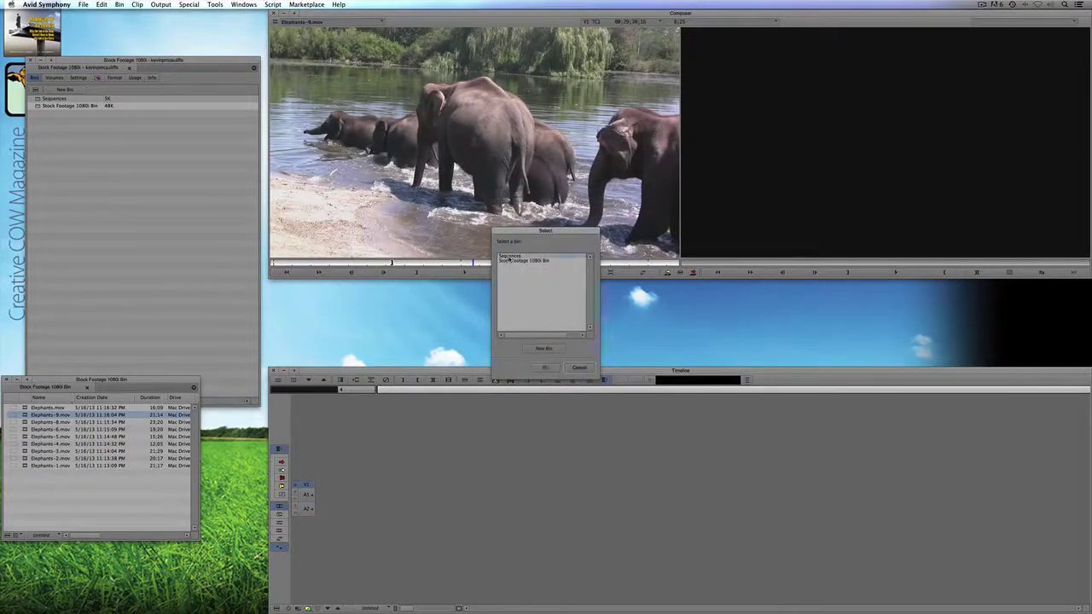
{"action": "left_click", "coordinate": [545, 369]}
Step: Append Elephants-8.mov to the sequence as video only, undoing the first splice that includes audio
{"action": "left_click_drag", "start_coordinate": [49, 422], "coordinate": [447, 241]}
{"action": "key", "text": "v"}
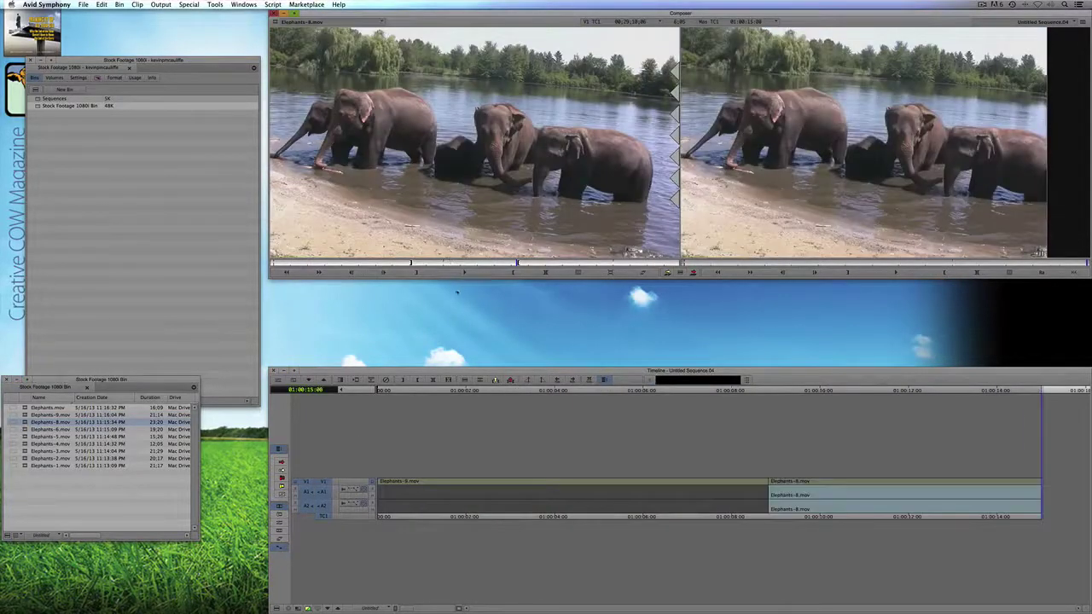
{"action": "key", "text": "super+z"}
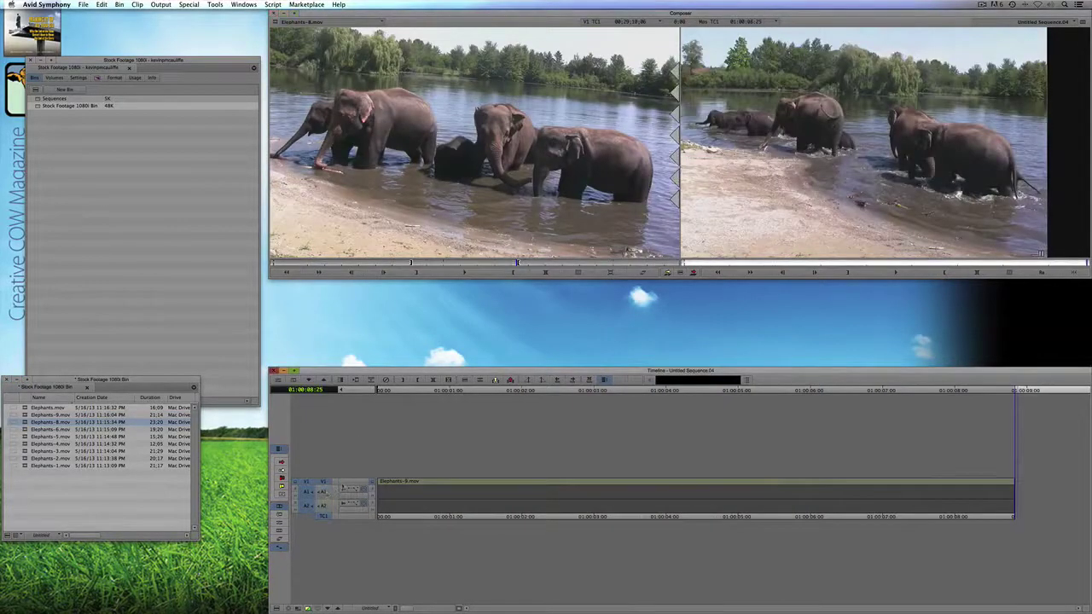
{"action": "key", "text": "v"}
Step: Append only the video of Elephants-6.mov and Elephants-5.mov to the end of the sequence
{"action": "double_click", "coordinate": [26, 430]}
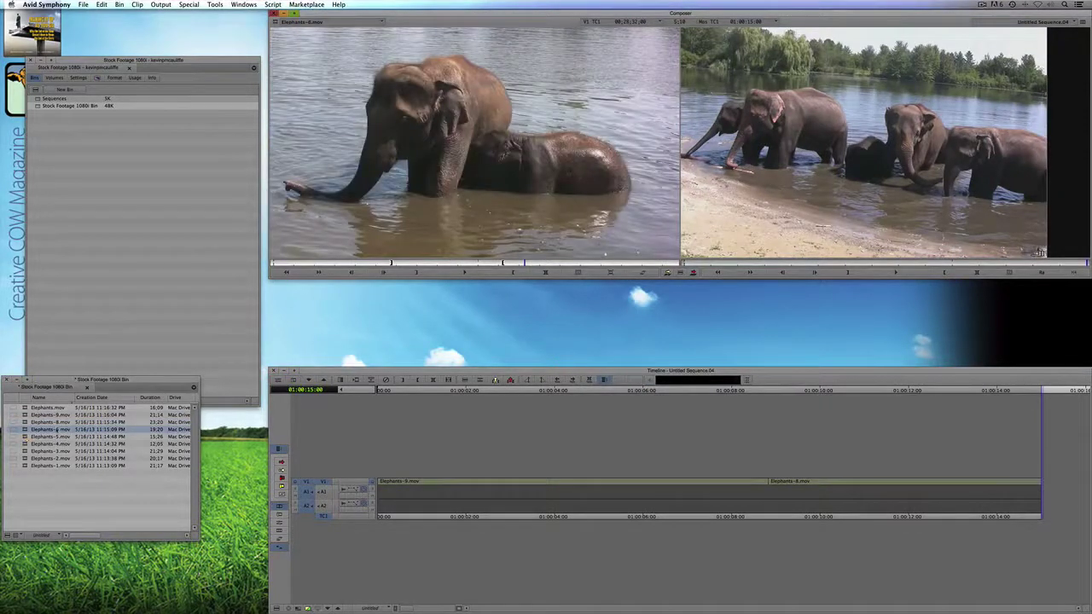
{"action": "left_click", "coordinate": [304, 495]}
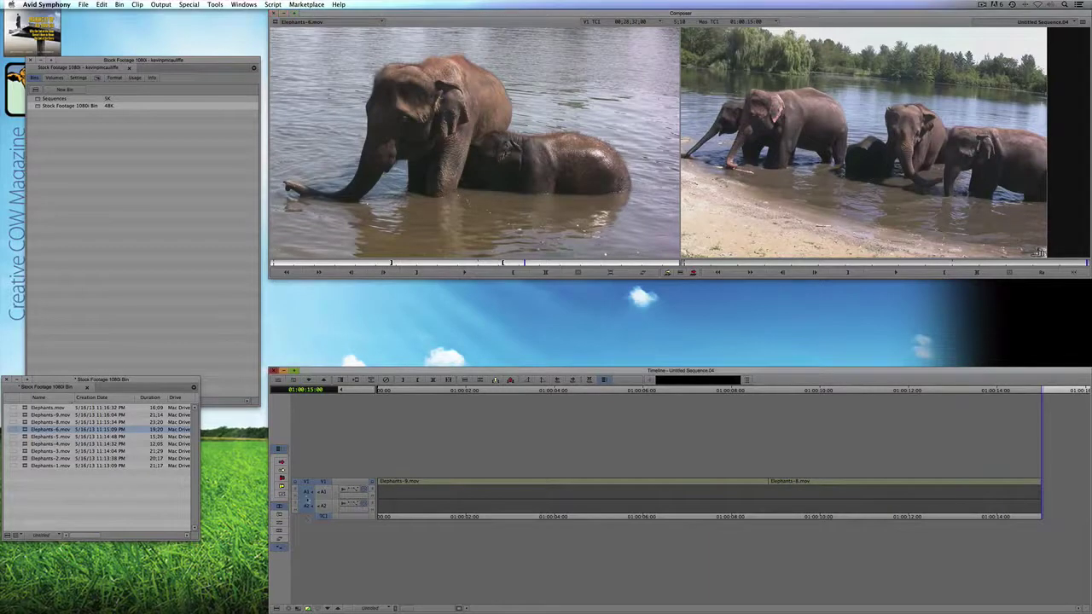
{"action": "key", "text": "v"}
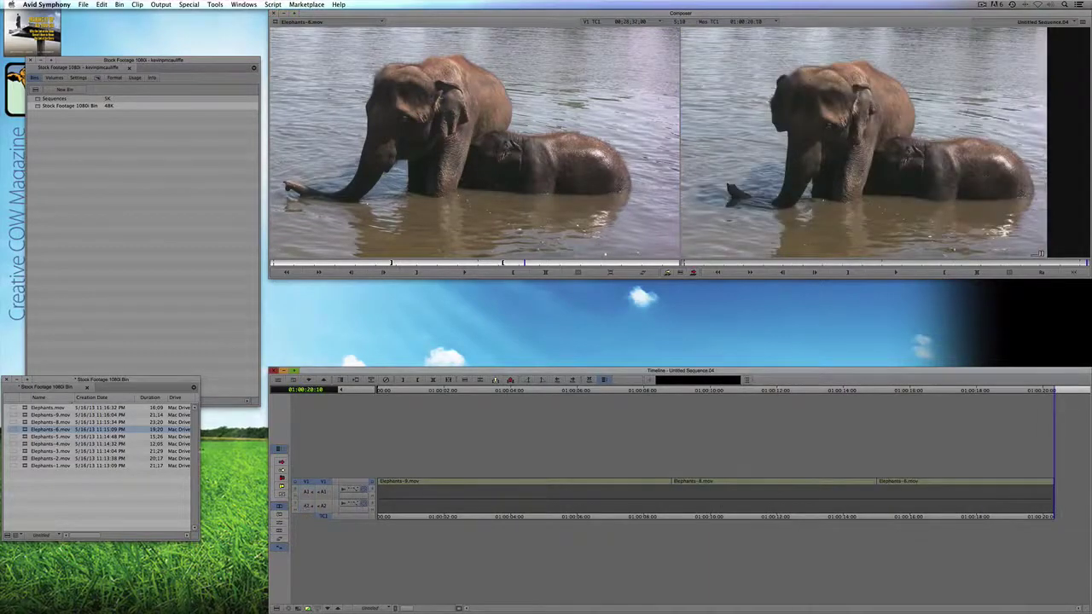
{"action": "double_click", "coordinate": [28, 436]}
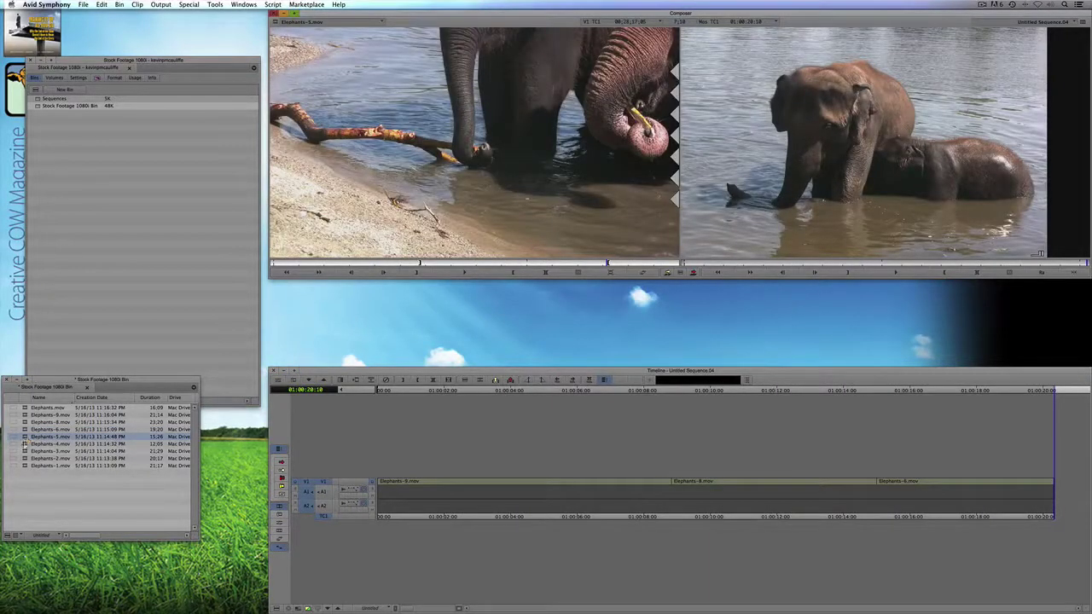
{"action": "left_click", "coordinate": [306, 503]}
{"action": "key", "text": "v"}
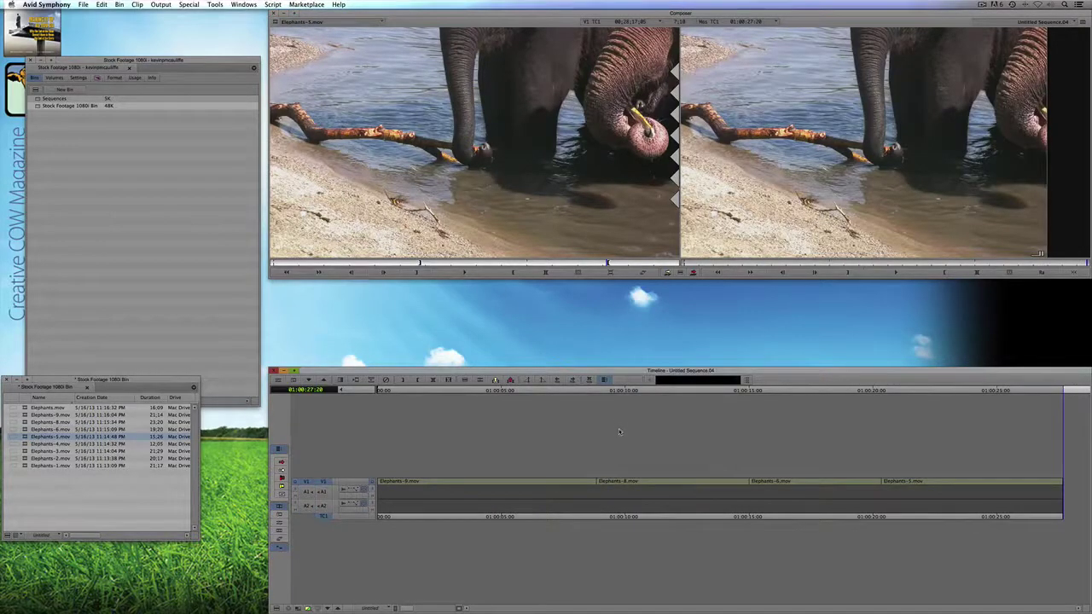
Step: Delete the empty audio tracks A1 and A2 from the sequence
{"action": "key", "text": "Home"}
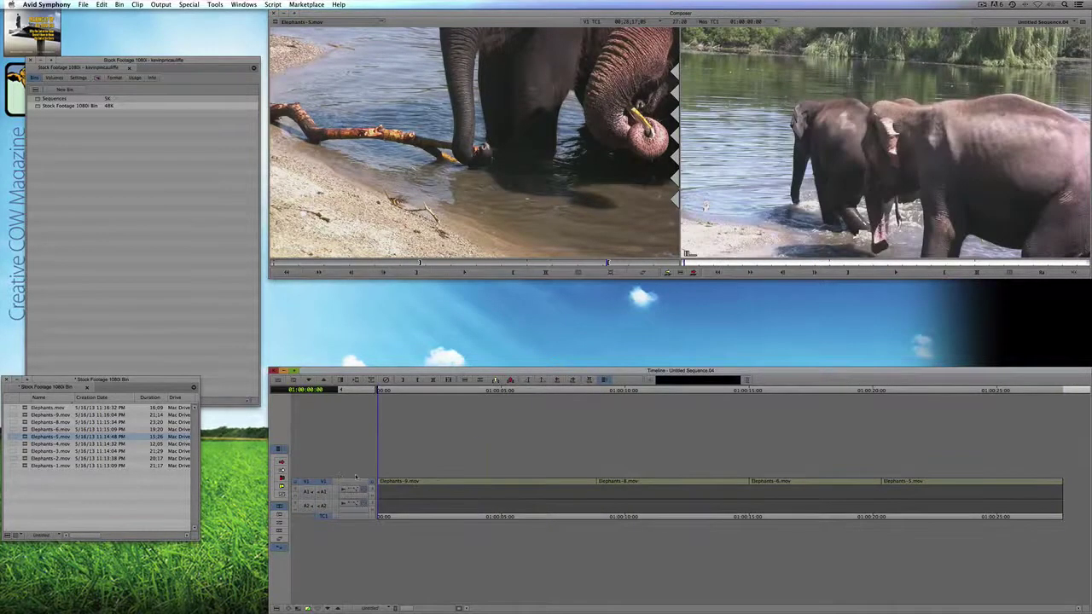
{"action": "left_click", "coordinate": [522, 444]}
{"action": "key", "text": "Delete"}
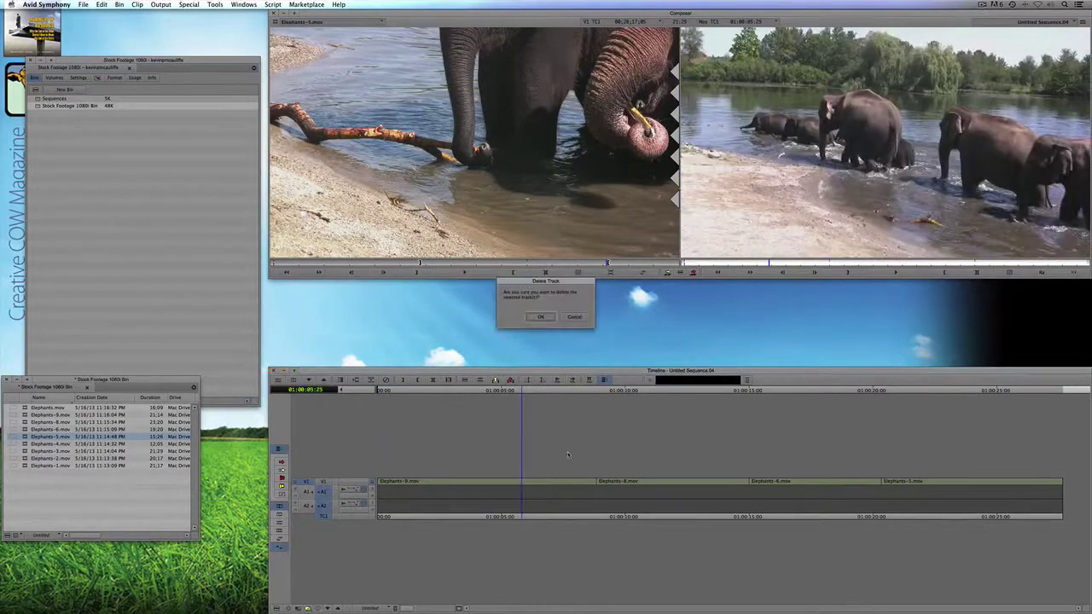
{"action": "left_click", "coordinate": [540, 316]}
Step: Mark the whole sequence with an in point on its first frame and an out point at its end
{"action": "key", "text": "Home"}
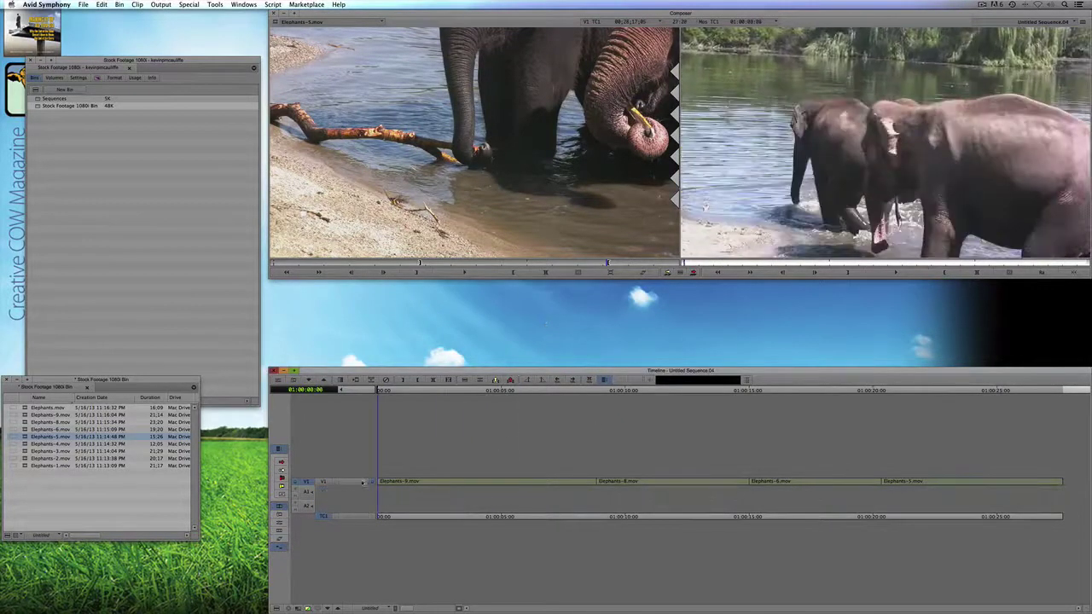
{"action": "left_click", "coordinate": [415, 484]}
{"action": "key", "text": "Home"}
{"action": "key", "text": "End"}
{"action": "key", "text": "o"}
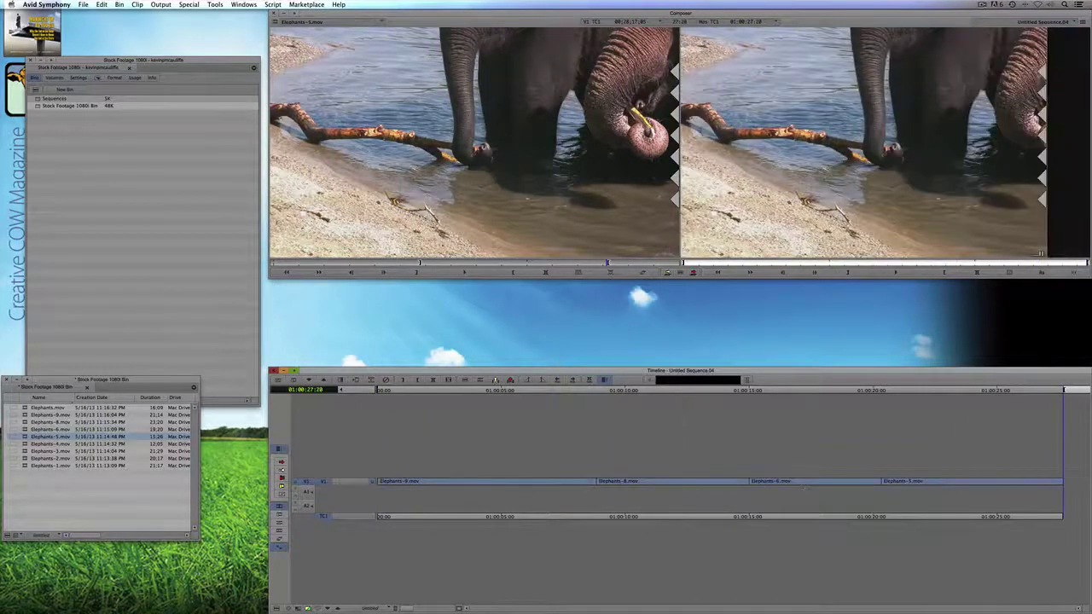
Step: Export the sequence to the Desktop as elephants h264.mov with the H264 setting, saving its 640 x 360 video-only options
{"action": "right_click", "coordinate": [870, 130]}
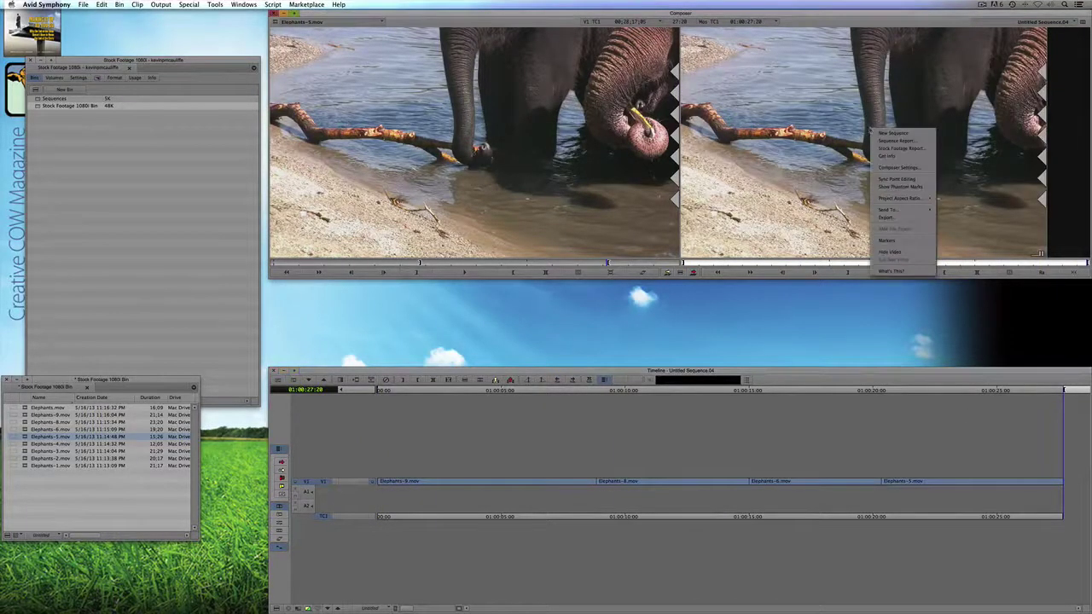
{"action": "left_click", "coordinate": [888, 217]}
{"action": "left_click", "coordinate": [512, 406]}
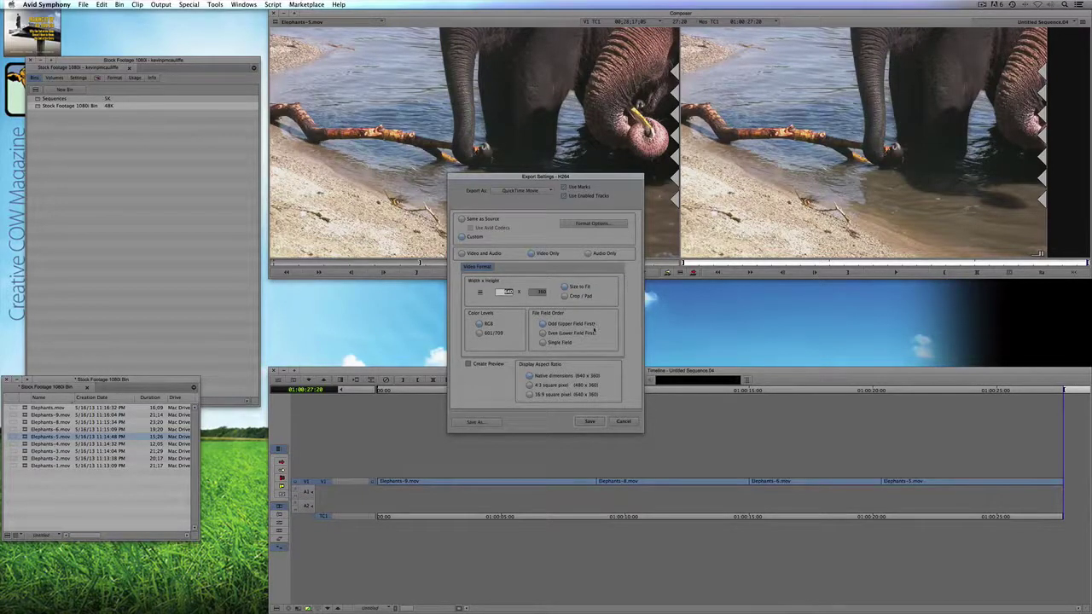
{"action": "left_click", "coordinate": [588, 422]}
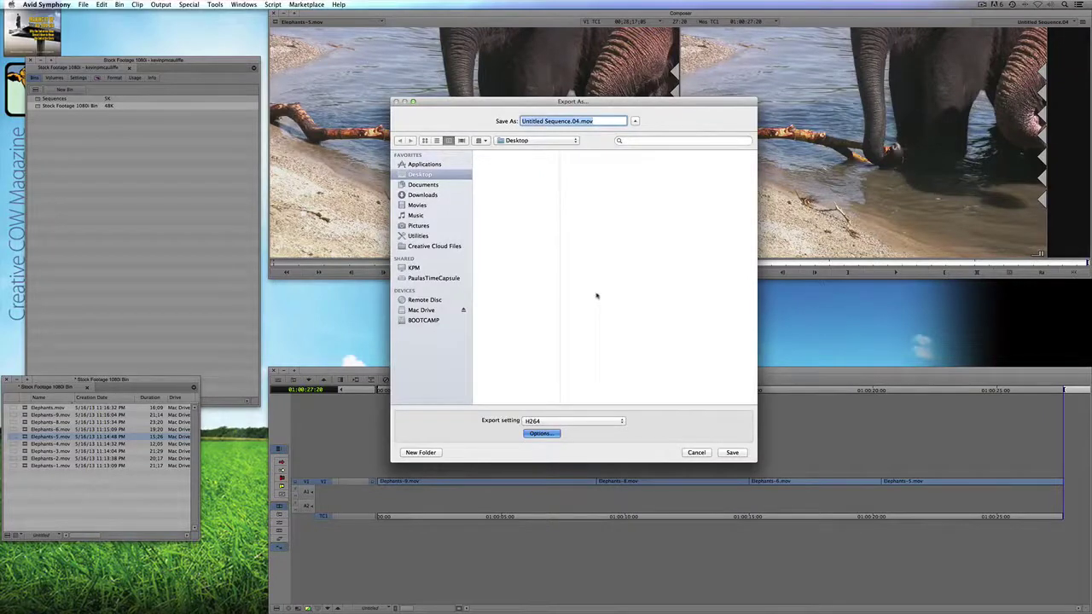
{"action": "type", "text": "e"}
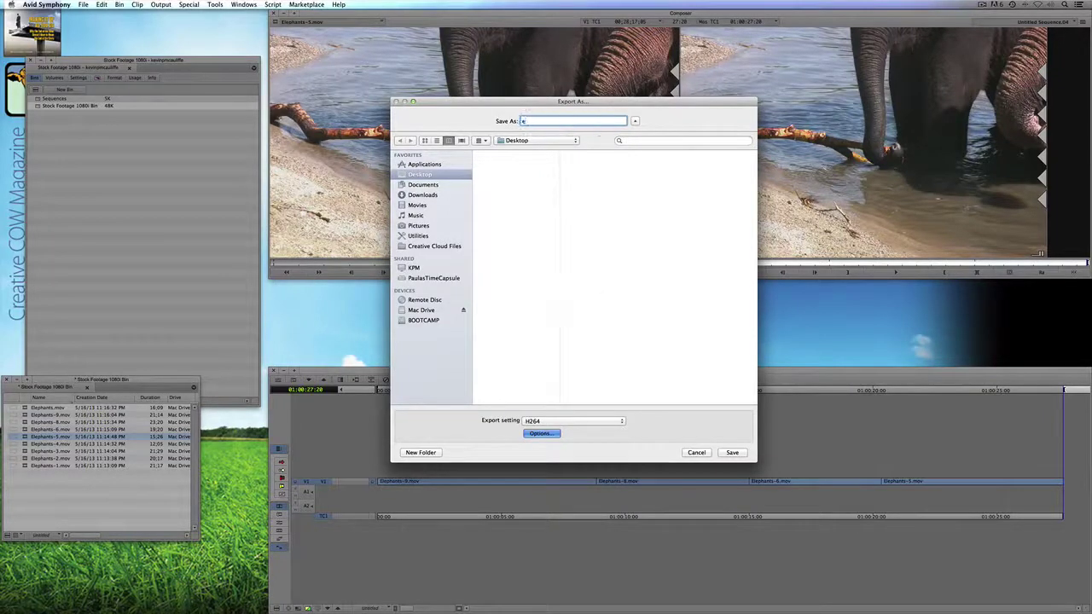
{"action": "type", "text": "lephants h264"}
{"action": "left_click", "coordinate": [730, 453]}
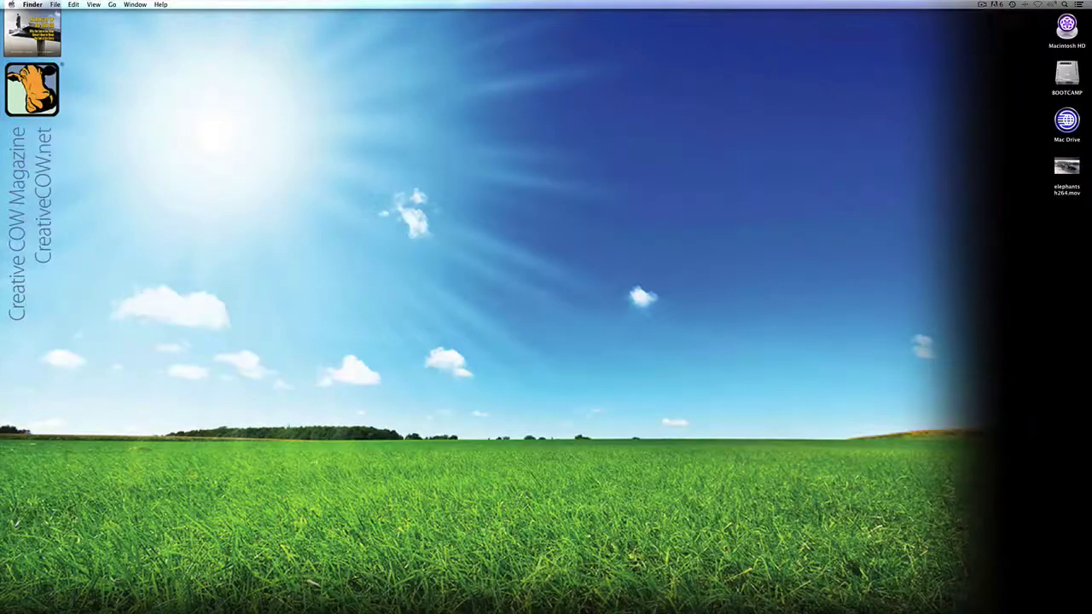
Step: Open the file info of elephants h264.mov, preview the movie and move the info window to the middle of the desktop
{"action": "right_click", "coordinate": [1067, 166]}
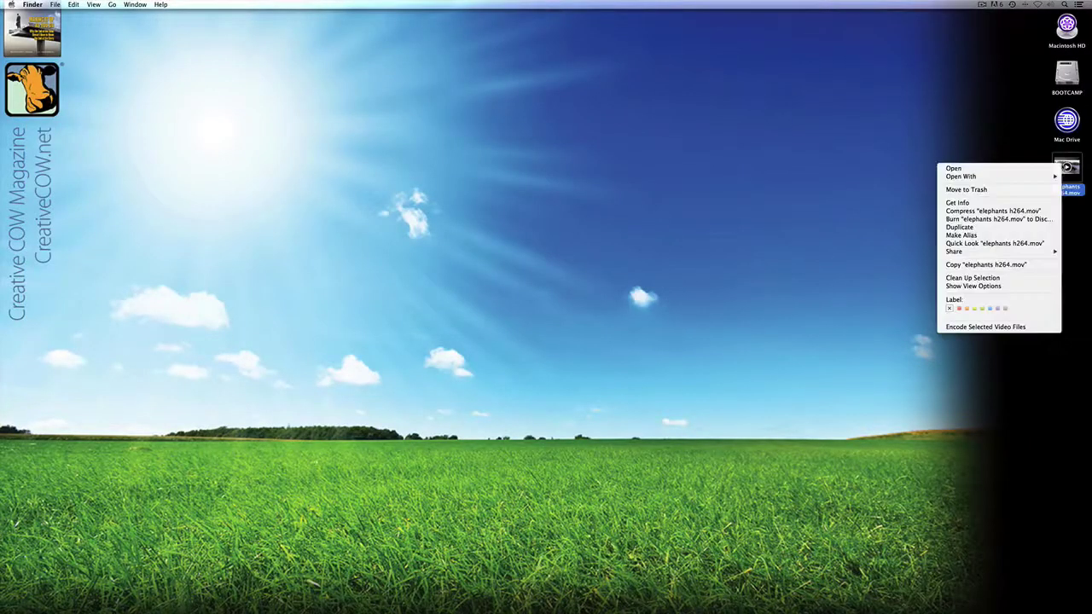
{"action": "left_click", "coordinate": [1002, 203]}
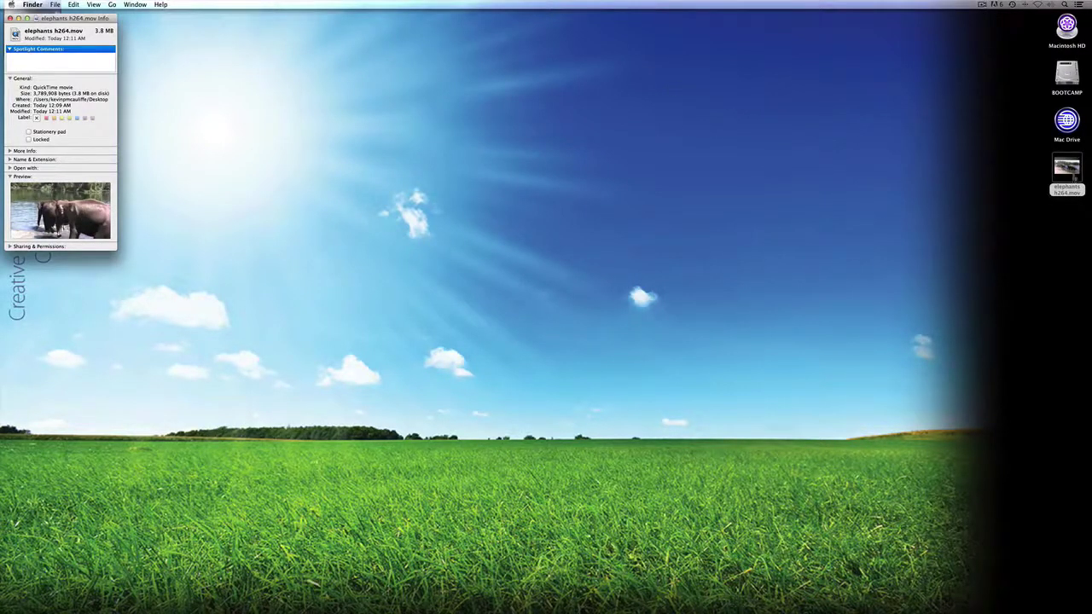
{"action": "left_click", "coordinate": [1068, 167]}
{"action": "key", "text": "space"}
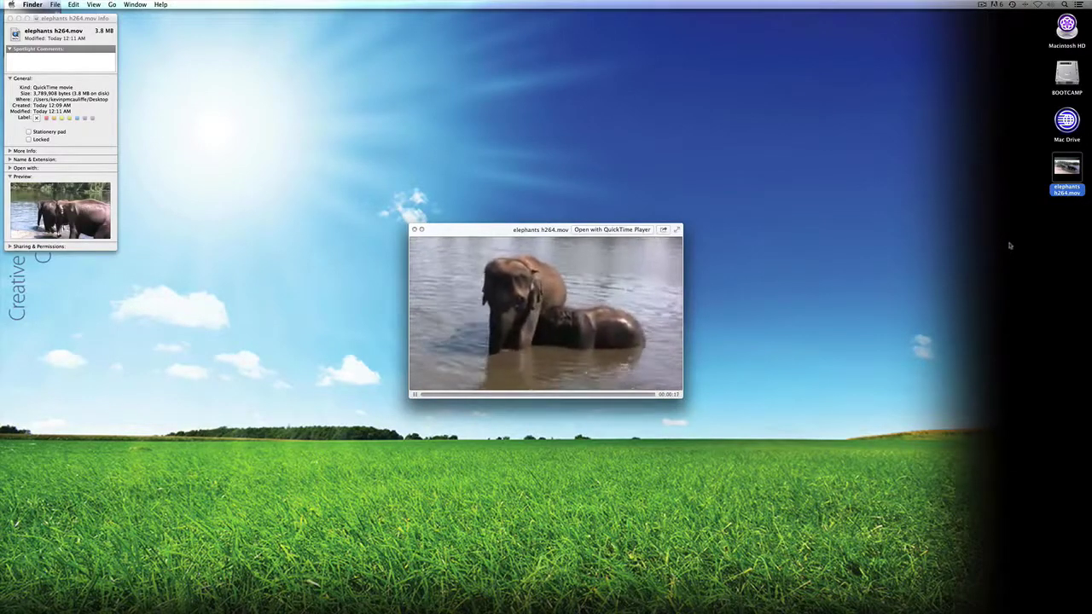
{"action": "key", "text": "space"}
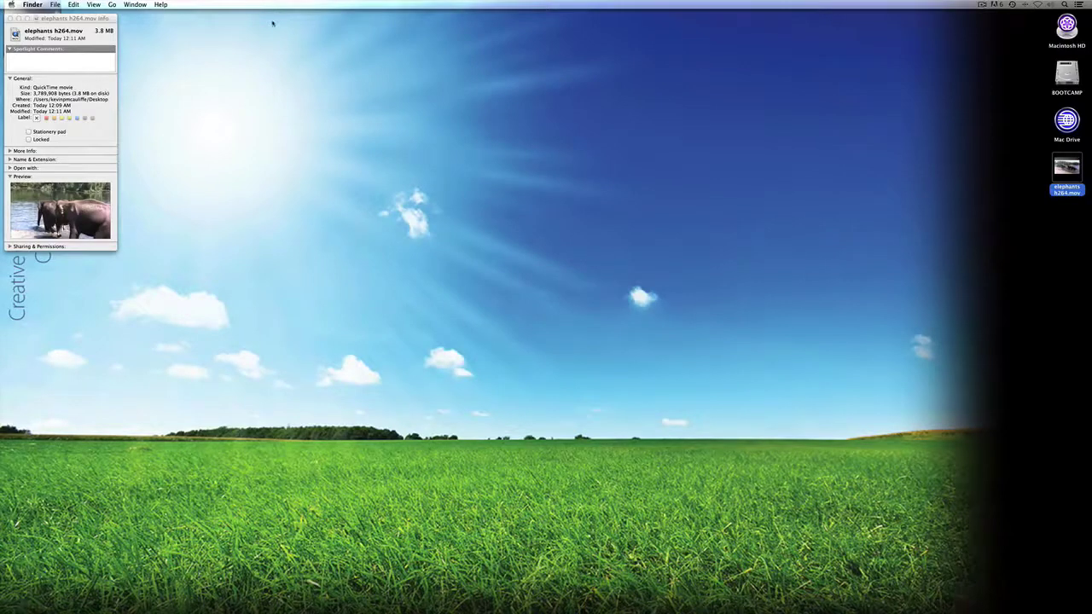
{"action": "left_click_drag", "start_coordinate": [26, 19], "coordinate": [526, 146]}
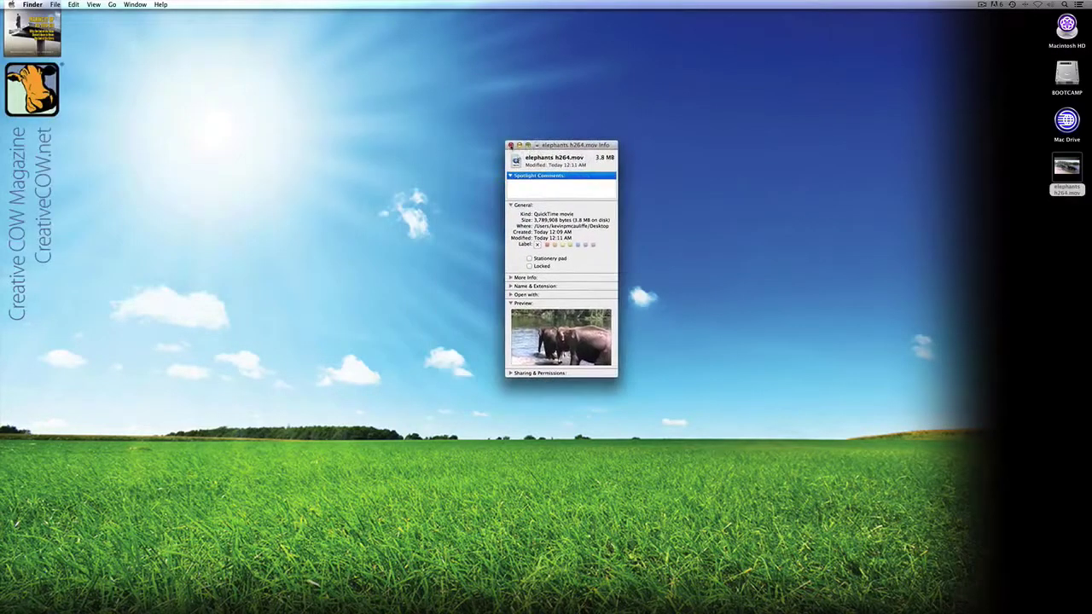
Step: Close the info window of elephants h264.mov and move the movie from the desktop to the Trash
{"action": "left_click", "coordinate": [511, 145]}
{"action": "left_click", "coordinate": [509, 147]}
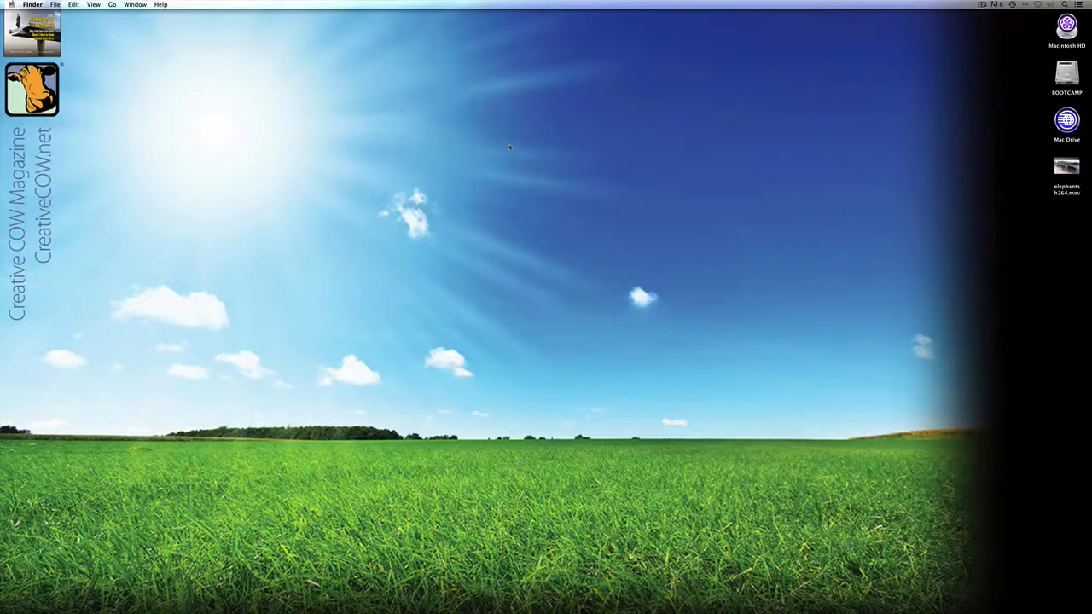
{"action": "left_click_drag", "start_coordinate": [997, 162], "coordinate": [1084, 227]}
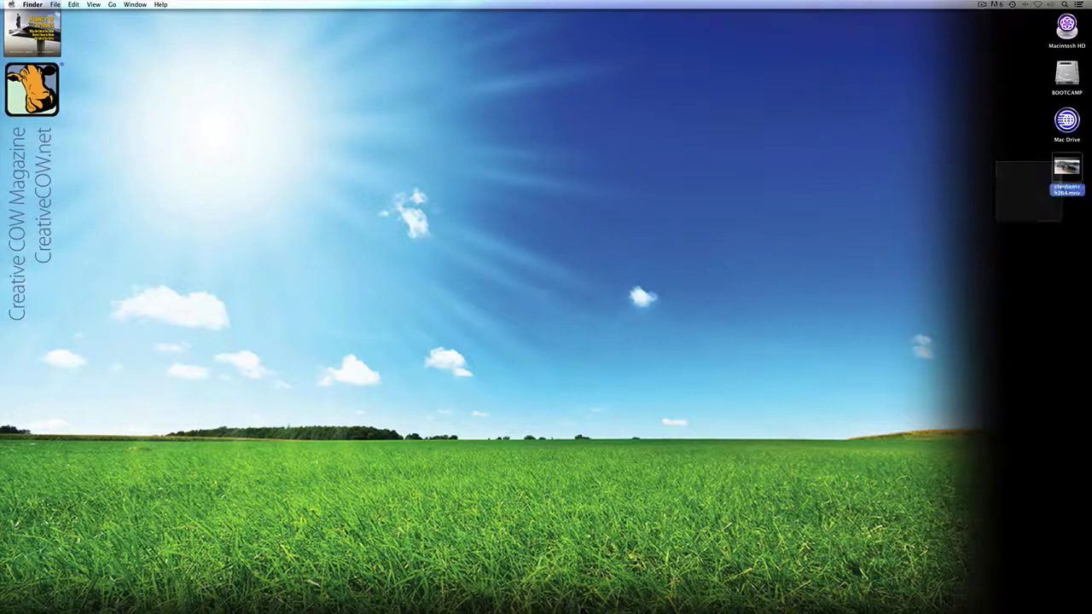
{"action": "left_click_drag", "start_coordinate": [1067, 167], "coordinate": [870, 608]}
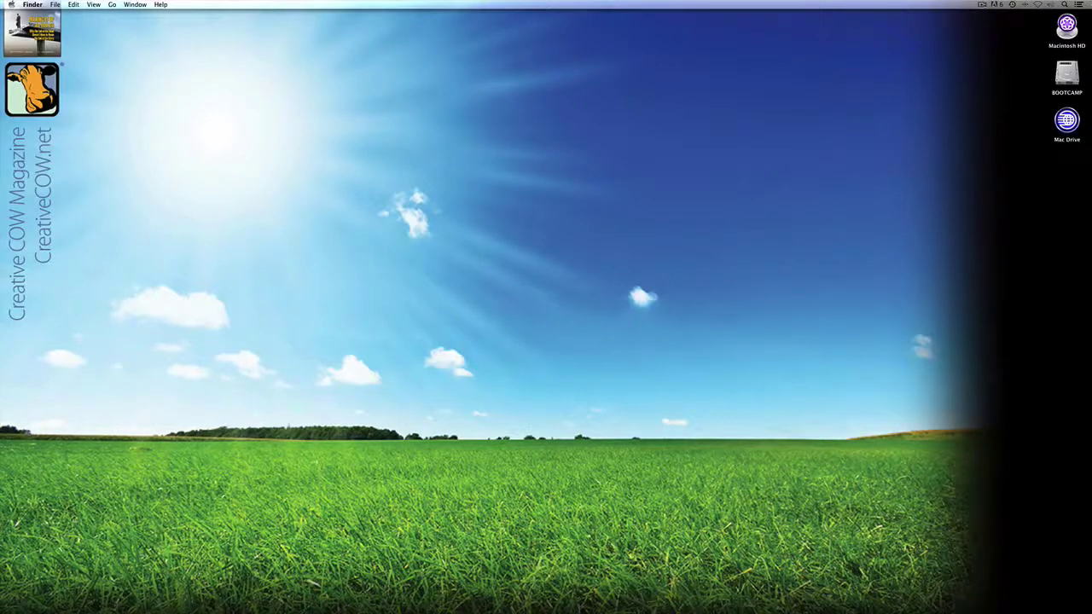
Step: Switch to Avid Symphony and start exporting the sequence to the Desktop under the name Elephants Segment 1
{"action": "key", "text": "super+Tab"}
{"action": "key", "text": "super+Tab"}
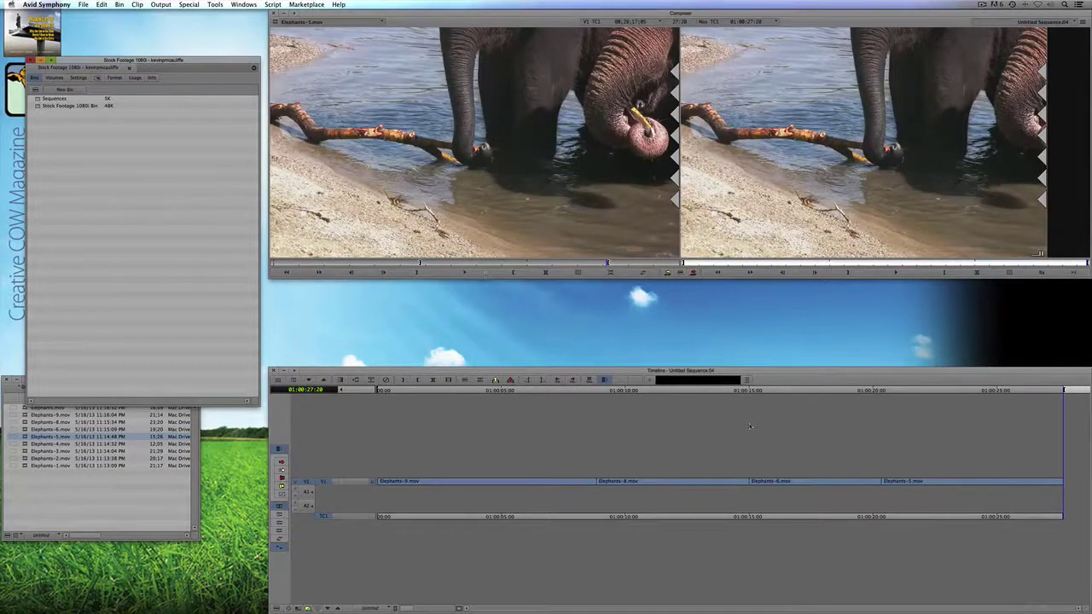
{"action": "right_click", "coordinate": [768, 106]}
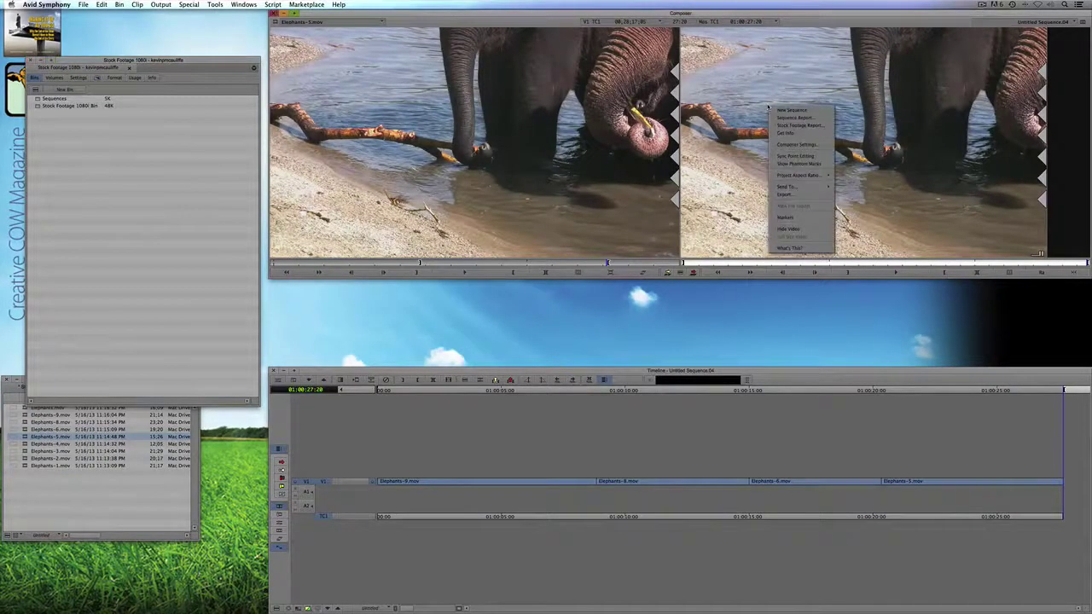
{"action": "left_click", "coordinate": [779, 192]}
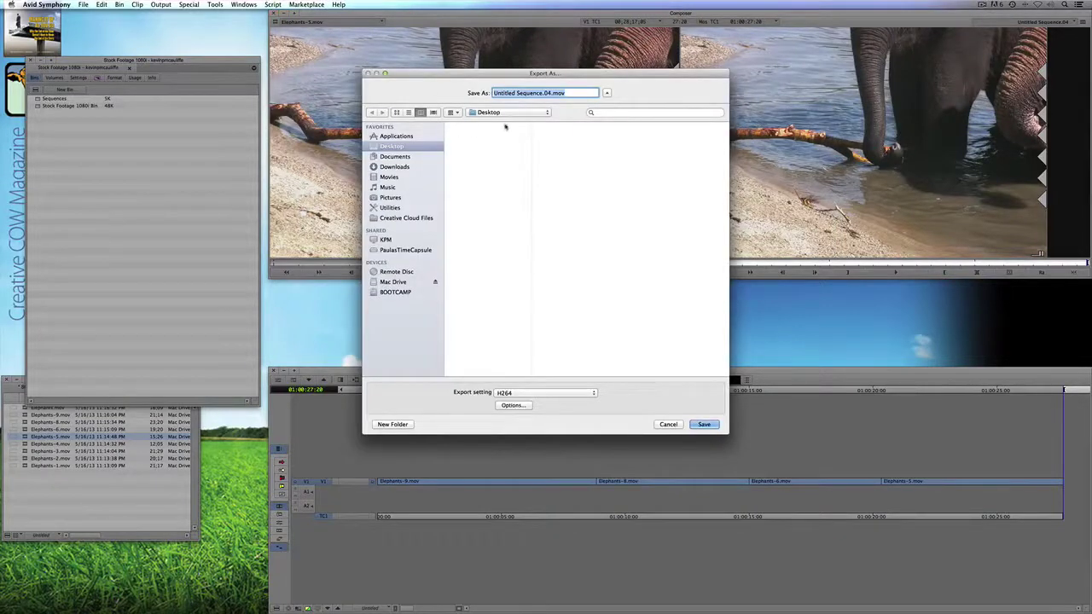
{"action": "type", "text": "Elephants Seg"}
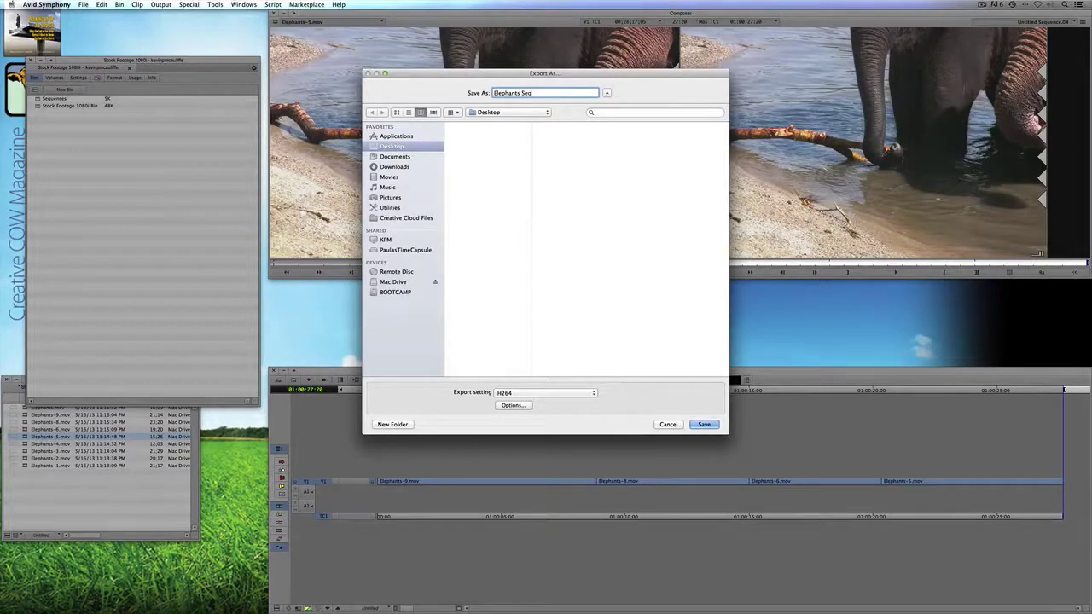
{"action": "type", "text": "ment 1"}
Step: Change the export format to QuickTime Reference and save the options as a new export setting named QT Reference
{"action": "left_click", "coordinate": [512, 406]}
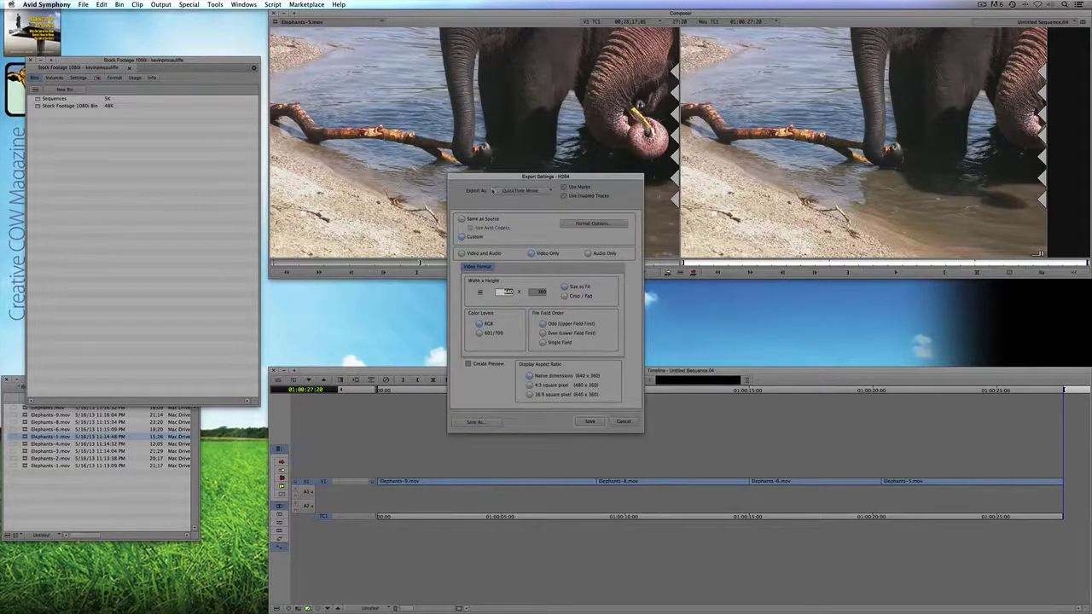
{"action": "left_click", "coordinate": [514, 192]}
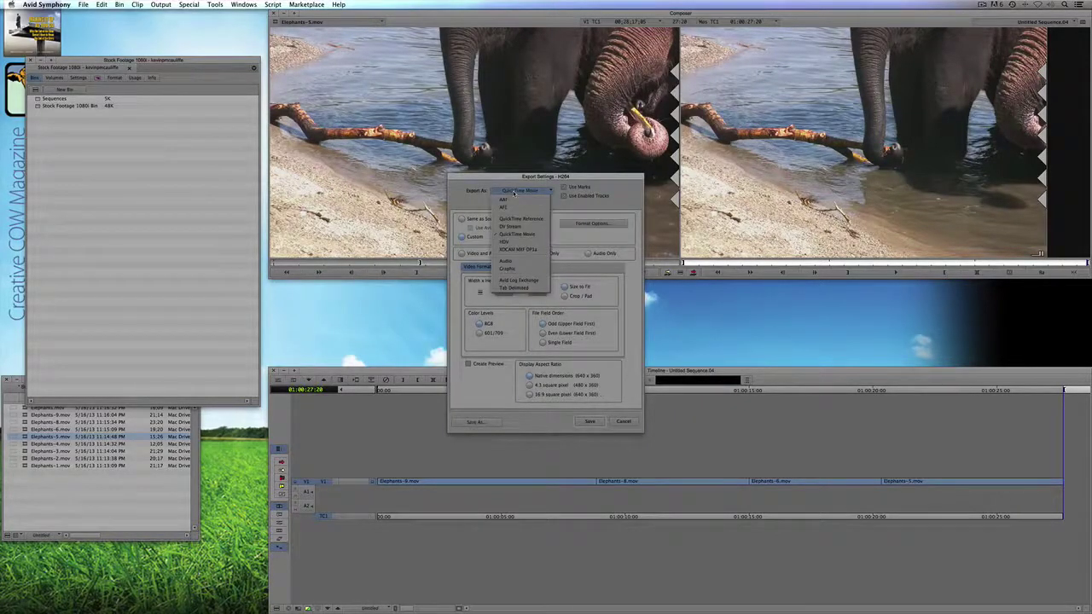
{"action": "left_click", "coordinate": [514, 219]}
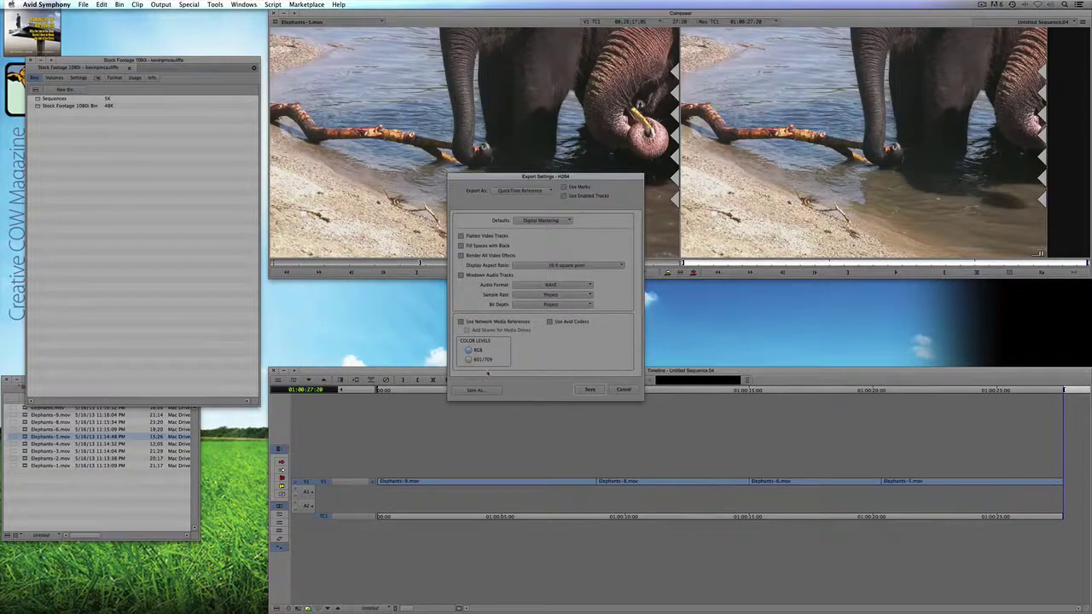
{"action": "left_click", "coordinate": [478, 390]}
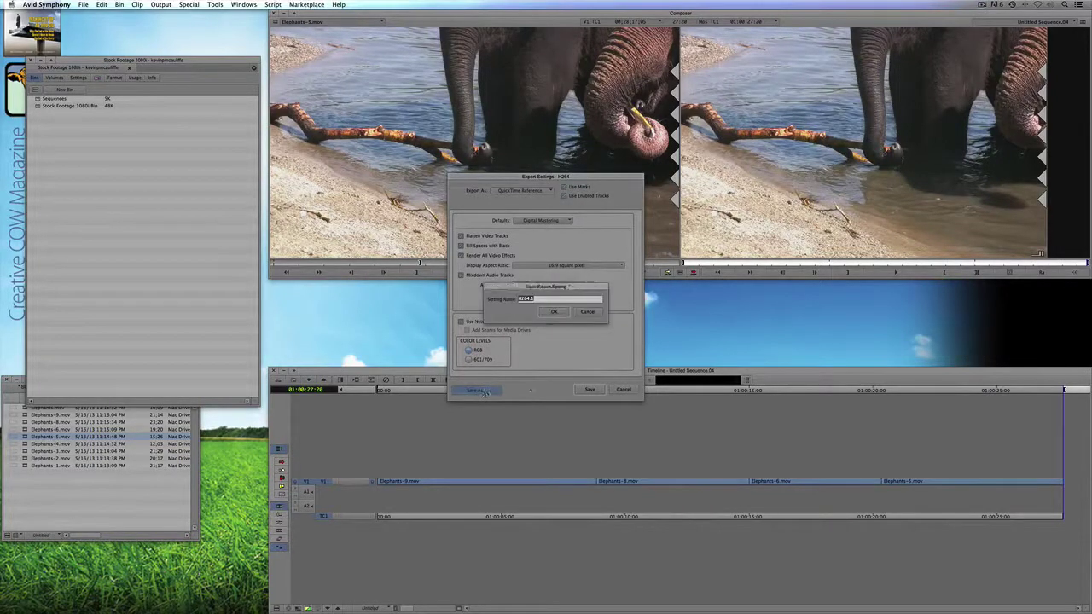
{"action": "key", "text": "BackSpace"}
{"action": "type", "text": "W"}
{"action": "type", "text": "e"}
{"action": "type", "text": " Reference"}
{"action": "key", "text": "Return"}
{"action": "left_click", "coordinate": [589, 389]}
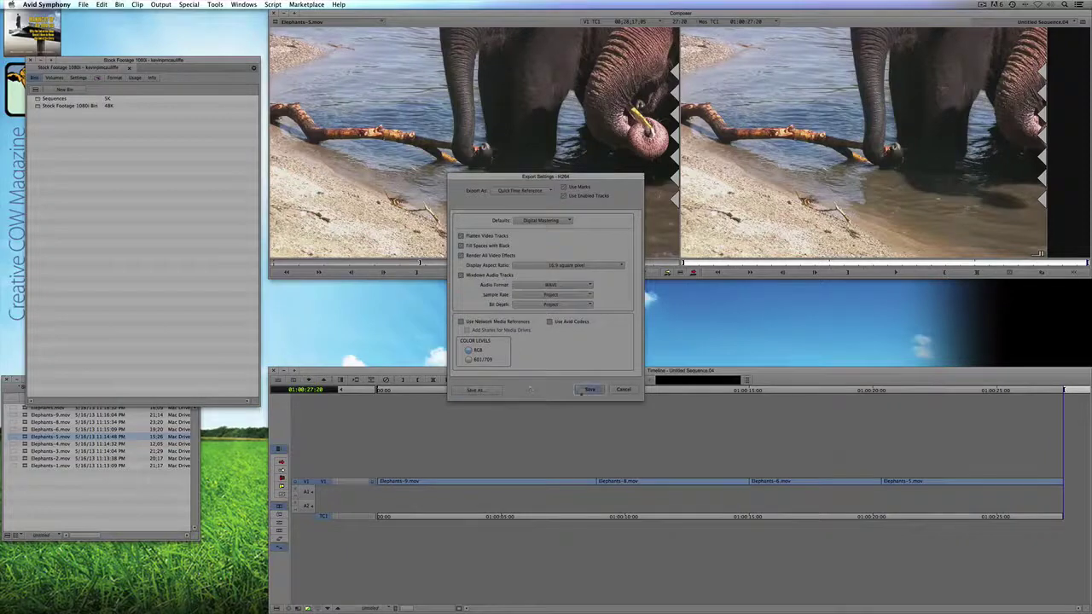
Step: Add QT Ref to the file name and export the sequence as Elephants Segment 1 QT Ref.mov with the QT Reference setting
{"action": "left_click_drag", "start_coordinate": [627, 250], "coordinate": [412, 196]}
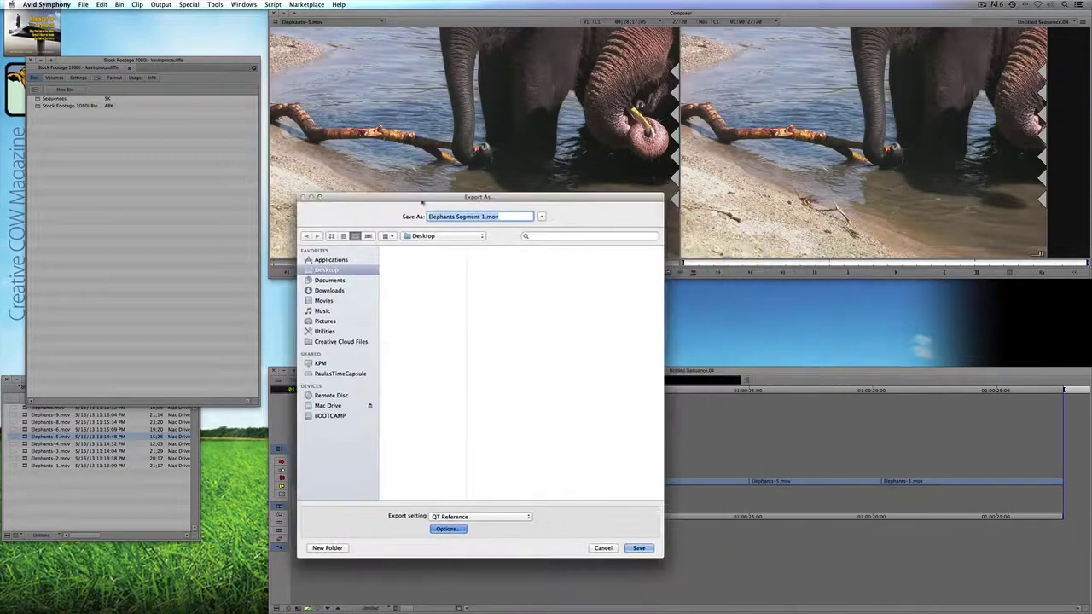
{"action": "left_click", "coordinate": [483, 216]}
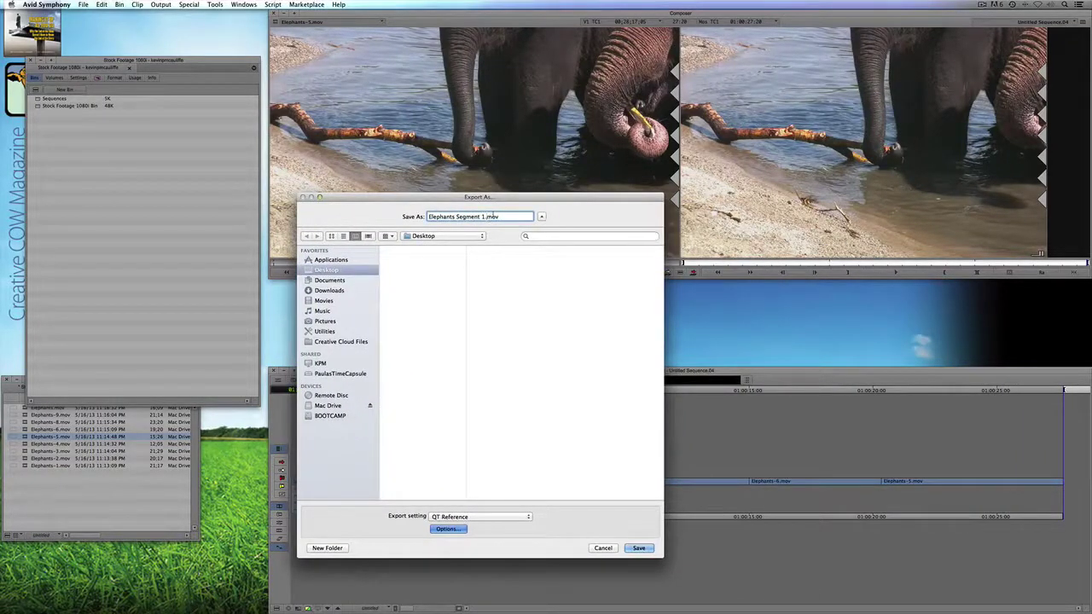
{"action": "type", "text": "QT Ref"}
{"action": "left_click", "coordinate": [638, 548]}
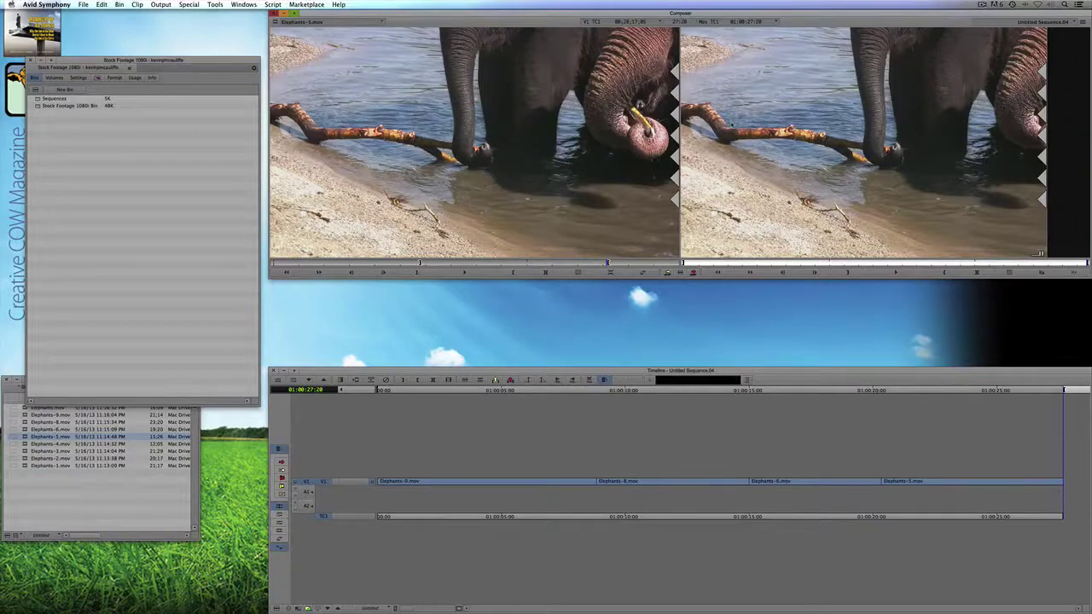
Step: Hide the editor, preview Elephants Segment 1 QT Ref.mov on the desktop and examine its file info for the size
{"action": "key", "text": "super+h"}
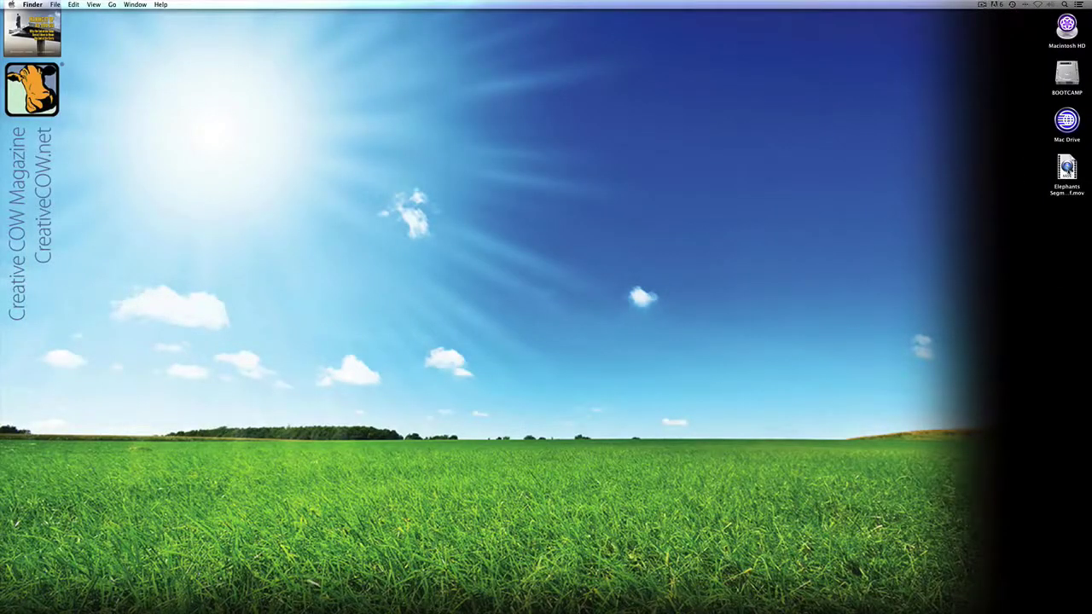
{"action": "left_click", "coordinate": [1066, 167]}
{"action": "key", "text": "space"}
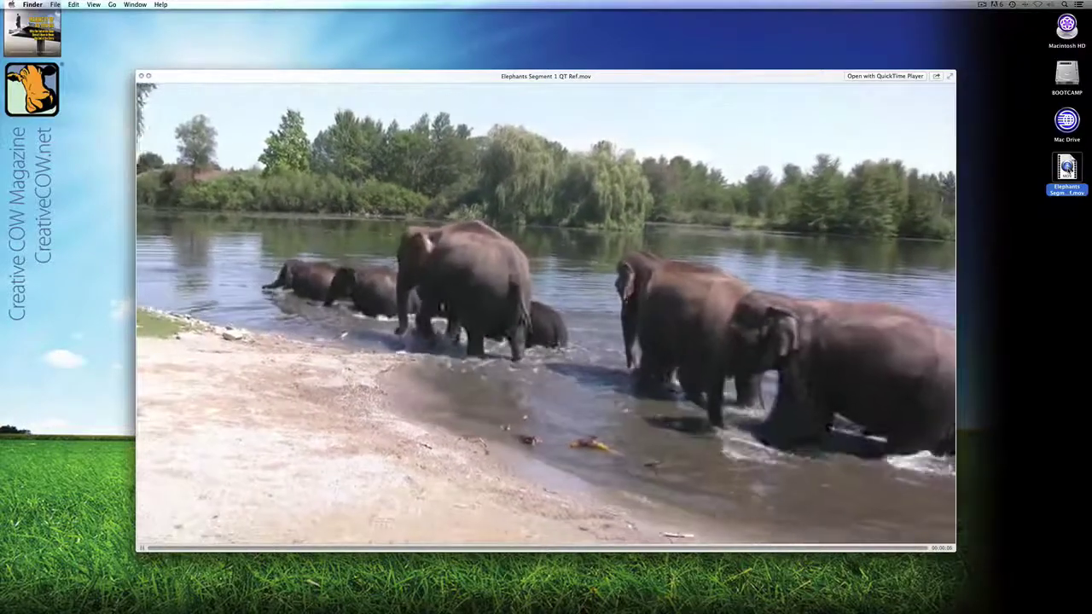
{"action": "key", "text": "space"}
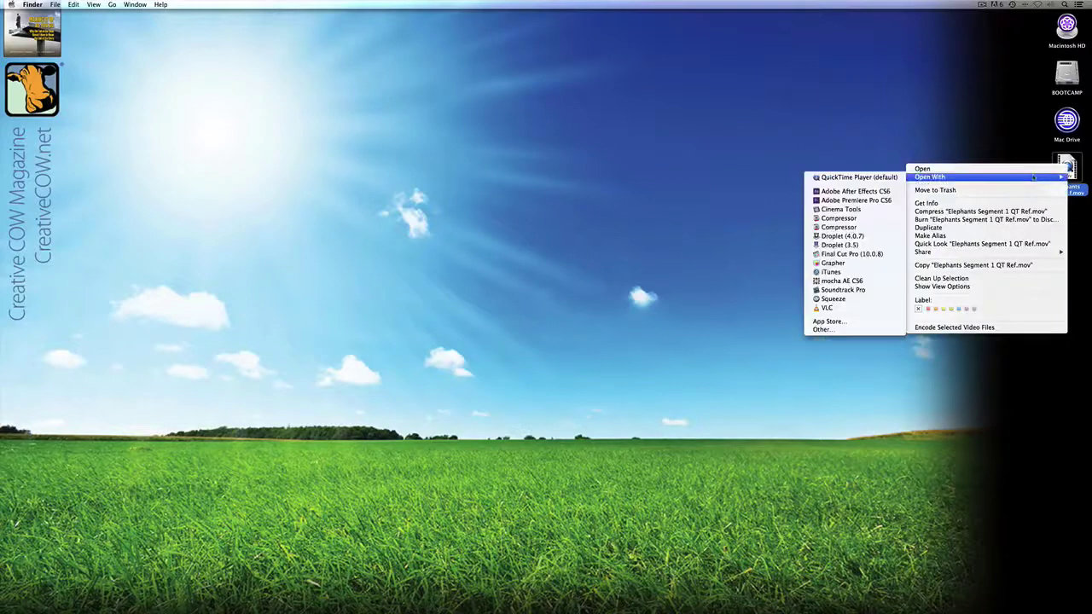
{"action": "left_click", "coordinate": [1018, 207]}
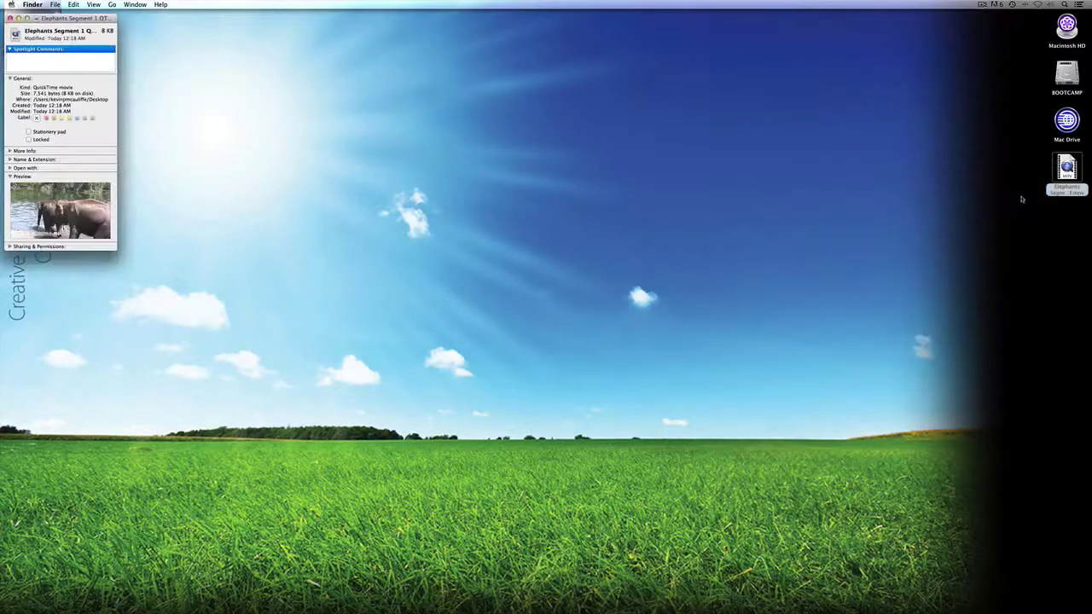
{"action": "left_click_drag", "start_coordinate": [60, 19], "coordinate": [547, 139]}
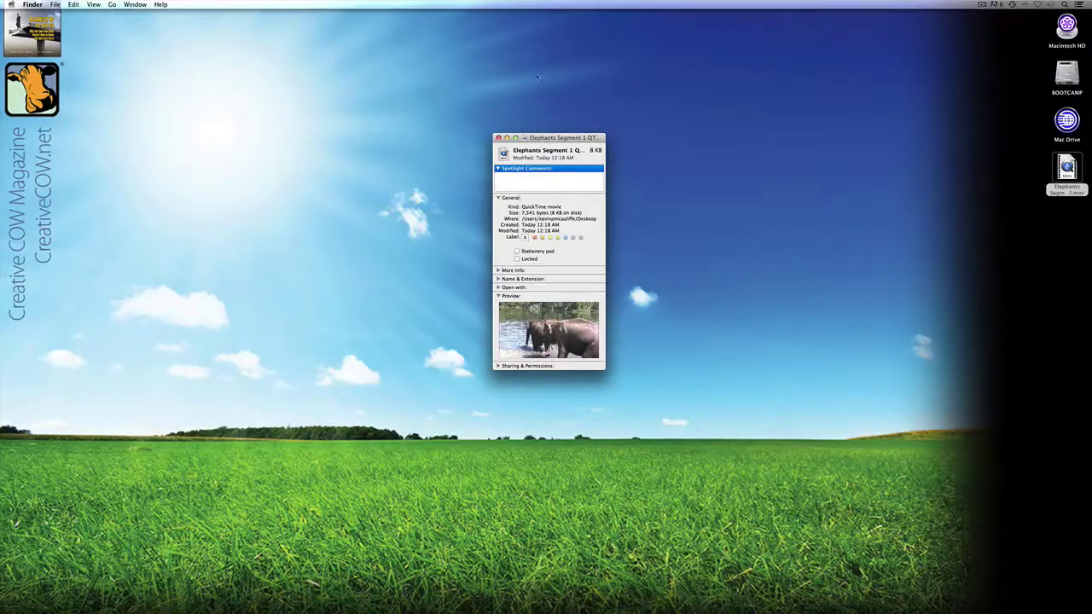
{"action": "left_click_drag", "start_coordinate": [532, 138], "coordinate": [580, 149]}
{"action": "left_click", "coordinate": [546, 150]}
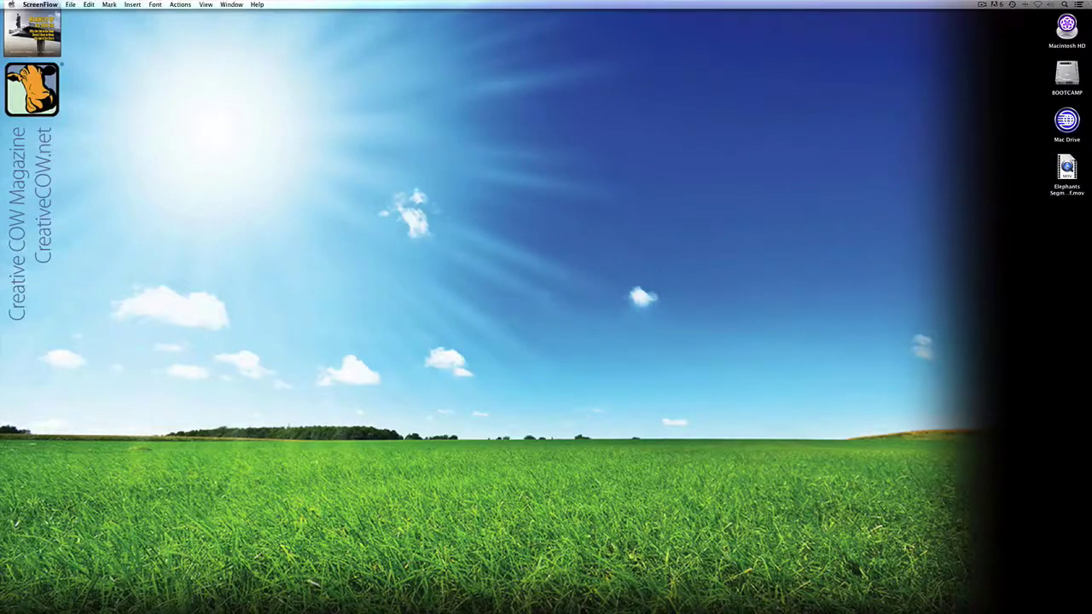
Step: Switch to Sorenson Squeeze, shrink its window to uncover the desktop, and load Elephants Segment 1 QT Ref.mov as the source, scrubbing to 05:20
{"action": "key", "text": "super+Tab"}
{"action": "key", "text": "super+Tab"}
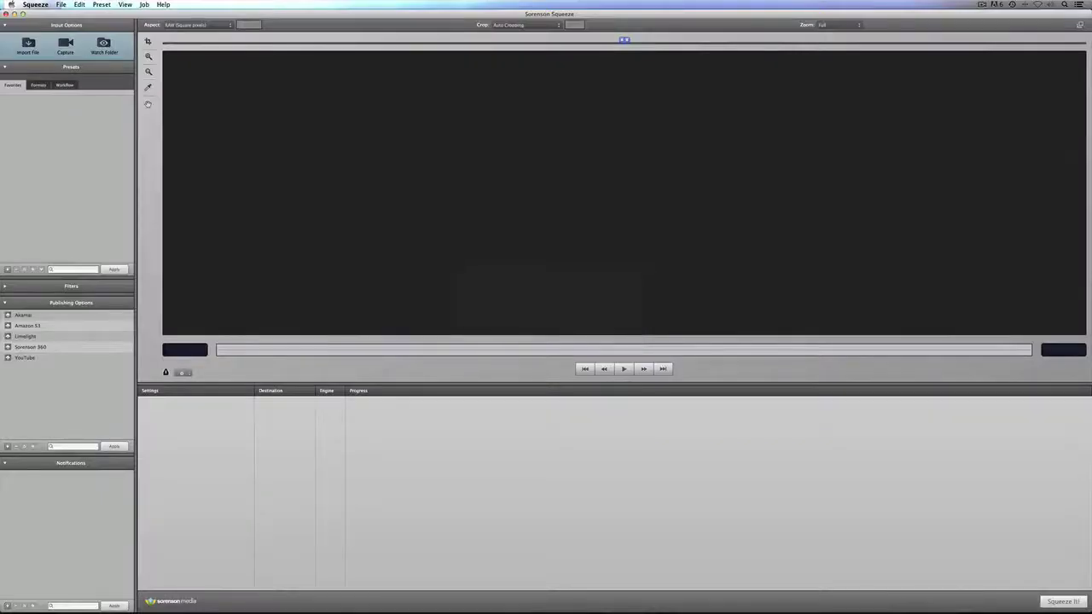
{"action": "left_click_drag", "start_coordinate": [97, 14], "coordinate": [72, 27]}
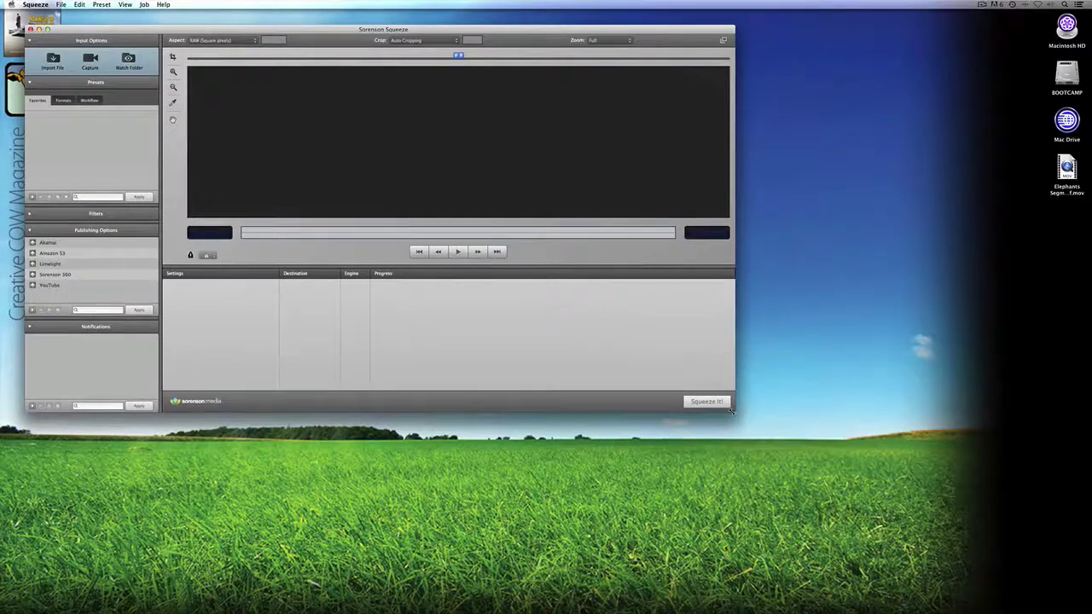
{"action": "left_click_drag", "start_coordinate": [732, 411], "coordinate": [879, 504]}
{"action": "left_click_drag", "start_coordinate": [1066, 169], "coordinate": [213, 369]}
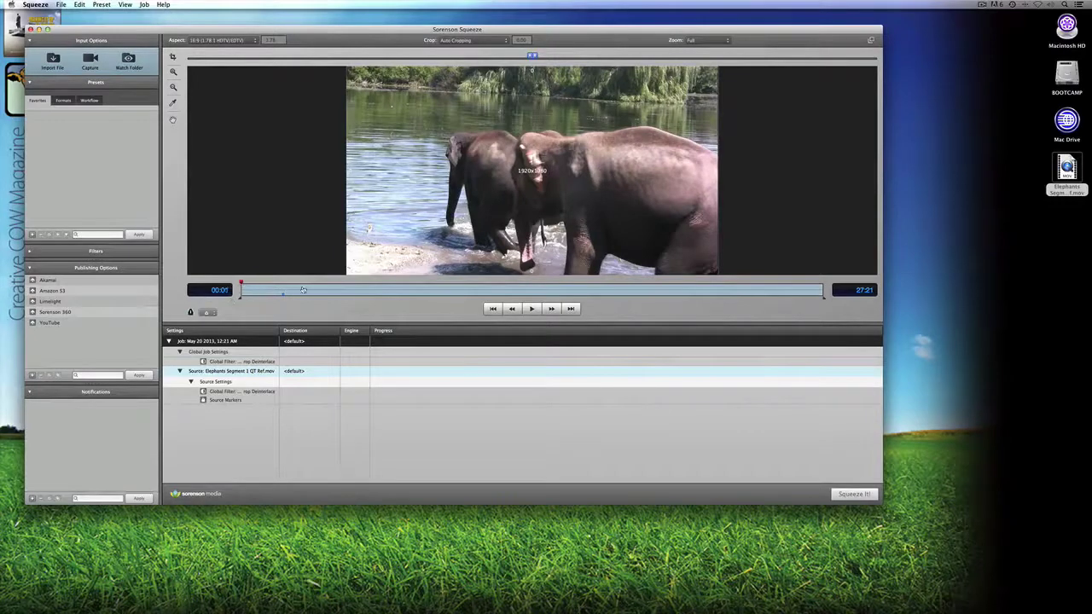
{"action": "left_click_drag", "start_coordinate": [241, 285], "coordinate": [373, 278]}
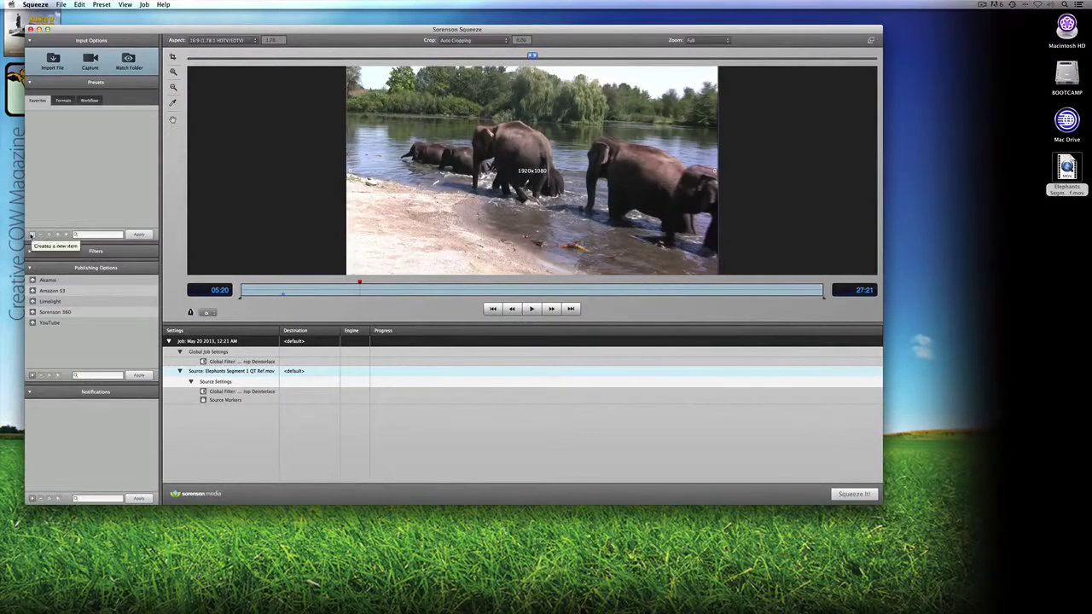
Step: Create a new QuickTime (.mov) preset and set its frame height to 360
{"action": "left_click", "coordinate": [32, 235]}
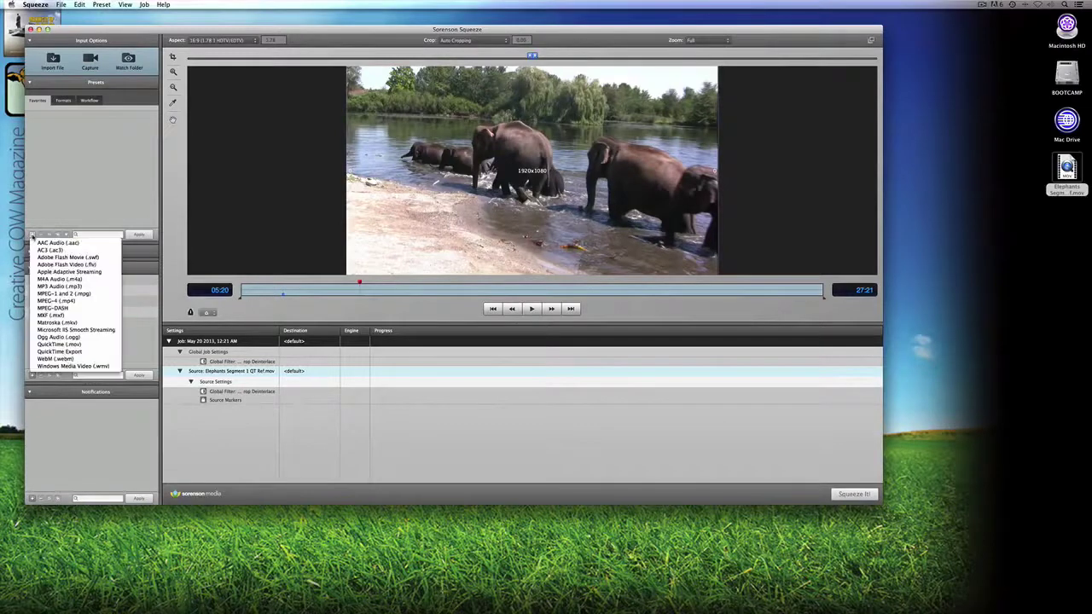
{"action": "left_click", "coordinate": [60, 345]}
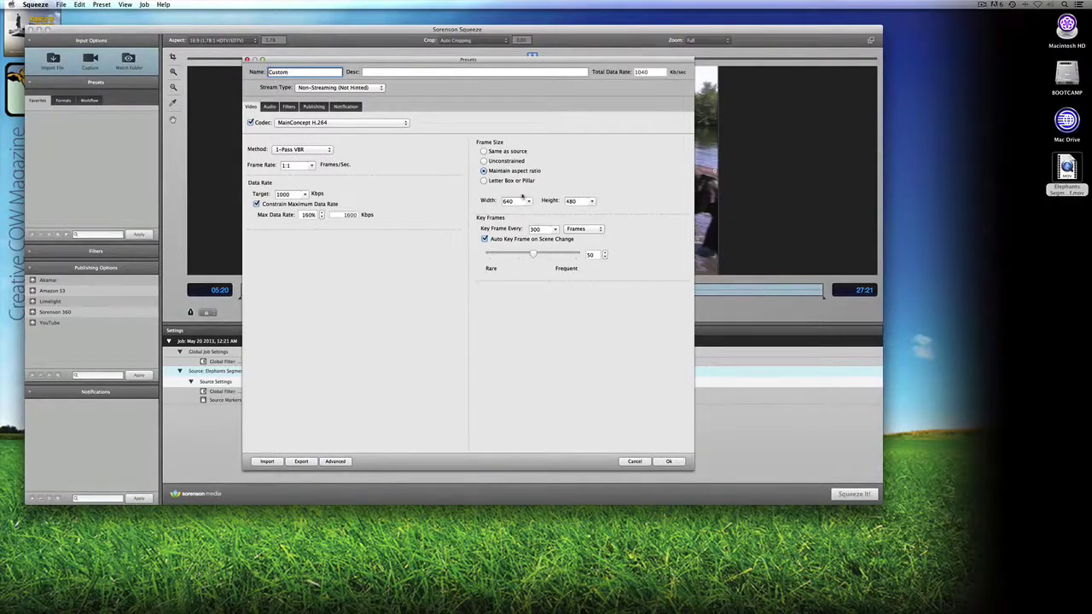
{"action": "double_click", "coordinate": [580, 200]}
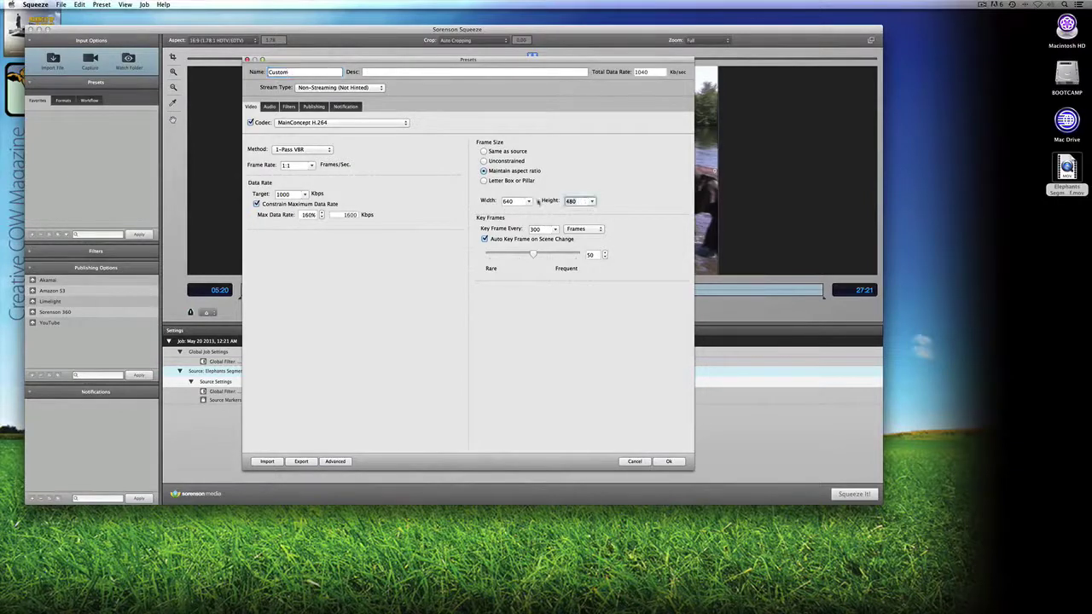
{"action": "type", "text": "360"}
{"action": "left_click", "coordinate": [526, 200]}
Step: Set the preset's audio to a data rate of 128 Kbps and a sample rate of 48000 Hz
{"action": "left_click", "coordinate": [269, 106]}
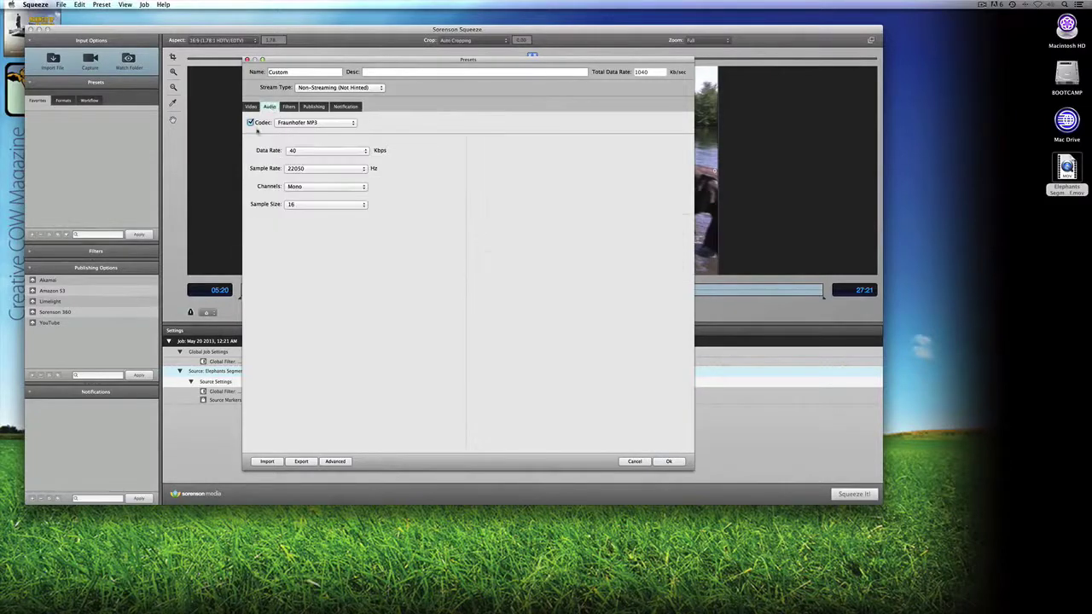
{"action": "left_click", "coordinate": [318, 155]}
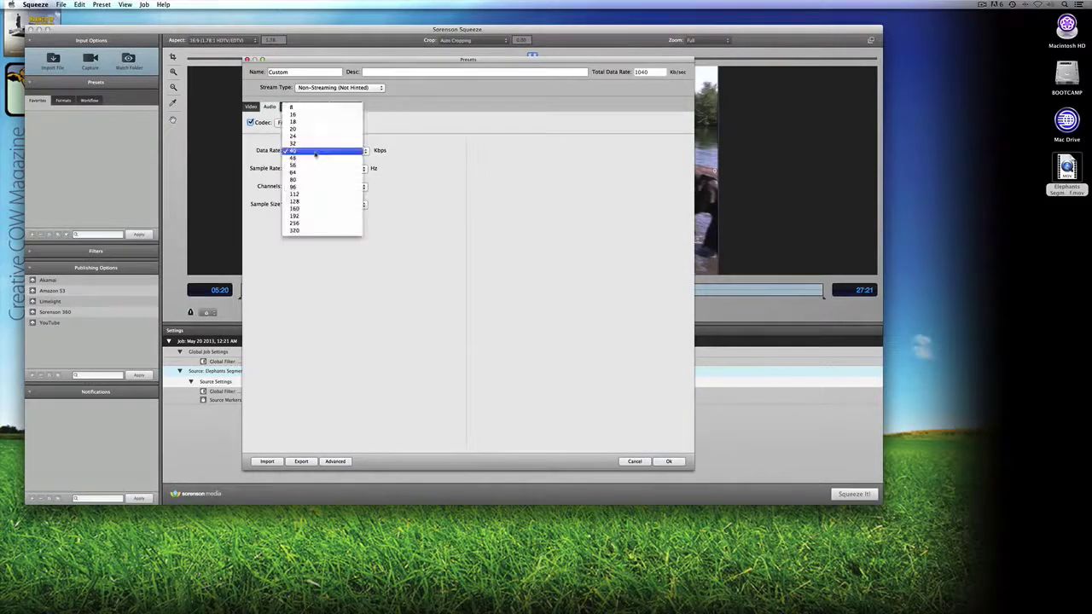
{"action": "left_click", "coordinate": [318, 203]}
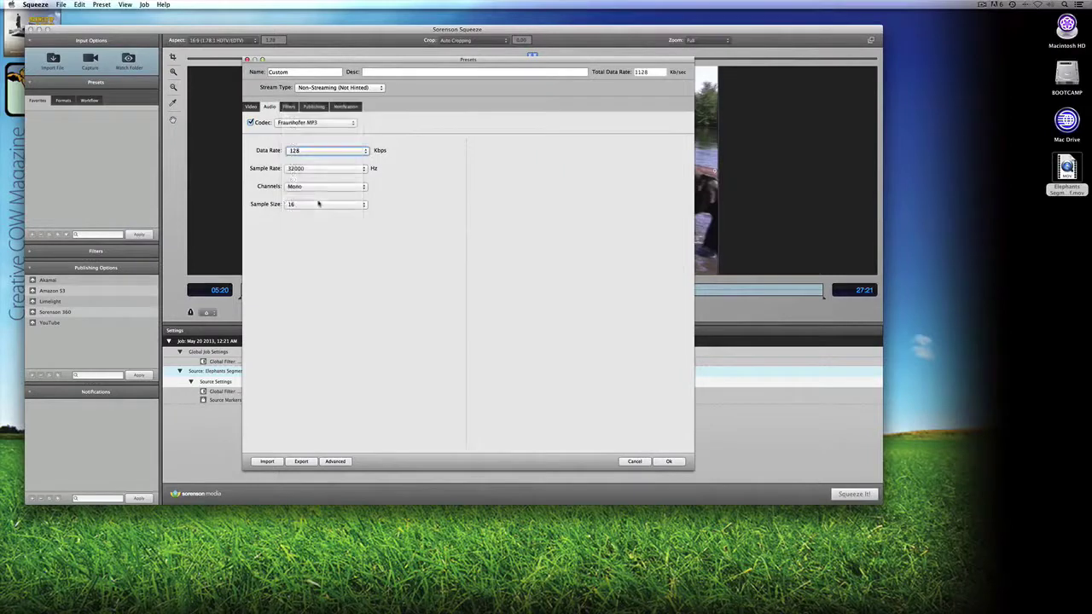
{"action": "left_click", "coordinate": [293, 170]}
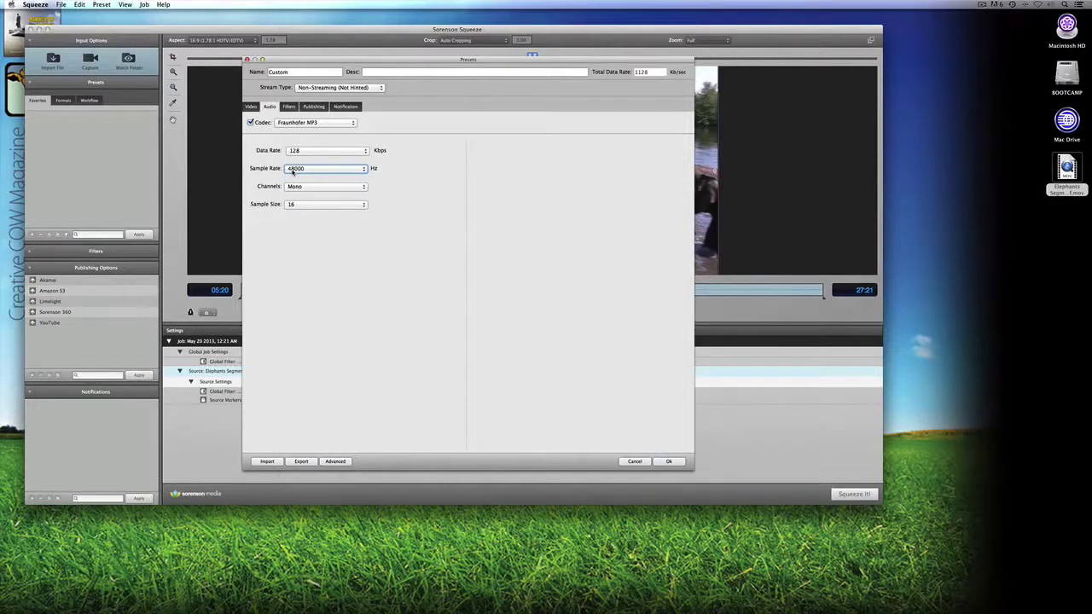
{"action": "left_click", "coordinate": [315, 153]}
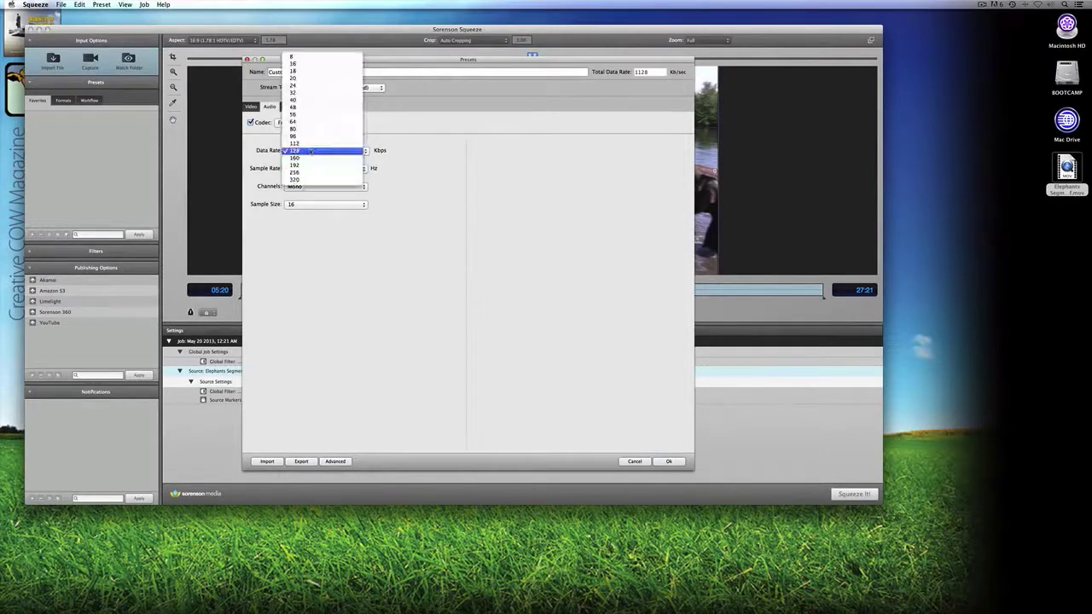
{"action": "left_click", "coordinate": [312, 151]}
{"action": "left_click", "coordinate": [303, 169]}
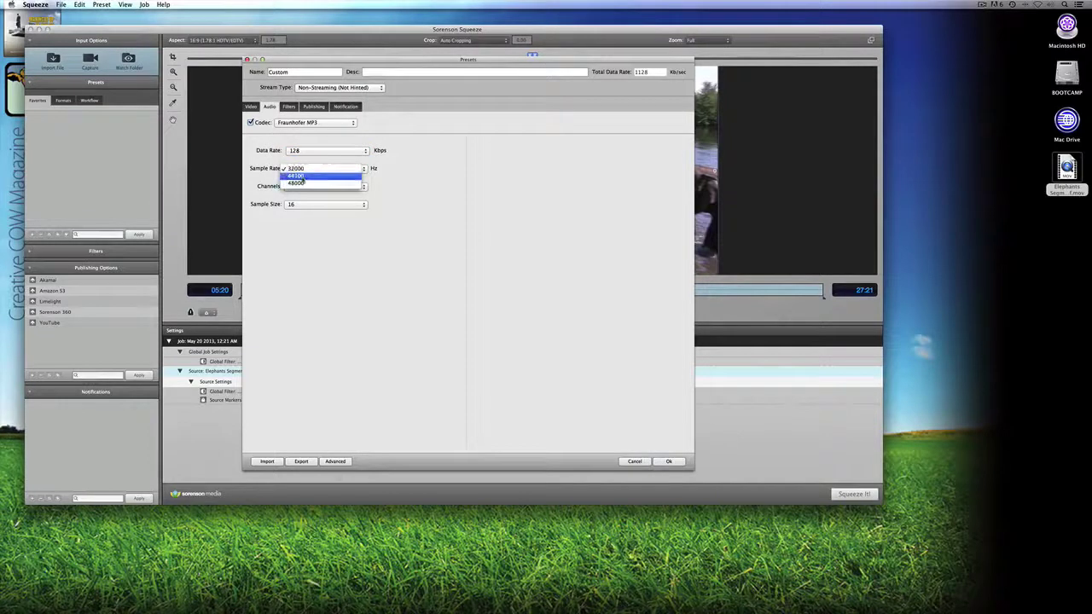
{"action": "left_click", "coordinate": [300, 183]}
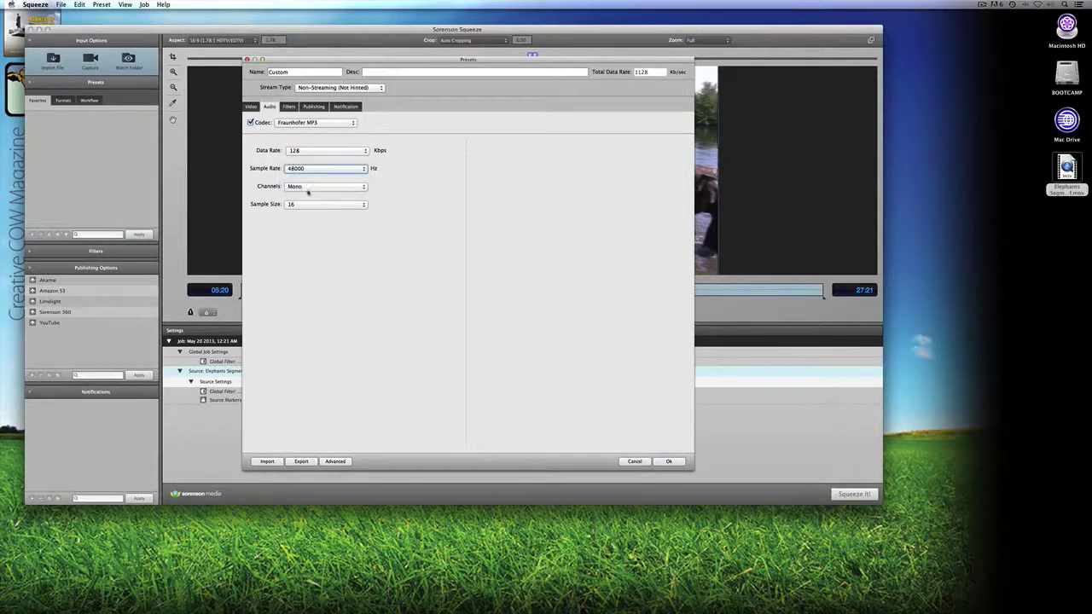
Step: Set the preset's audio channels to Stereo and enable its Deinterlace filter, uncovering the video preview behind the preset window
{"action": "left_click", "coordinate": [308, 187]}
{"action": "left_click", "coordinate": [309, 195]}
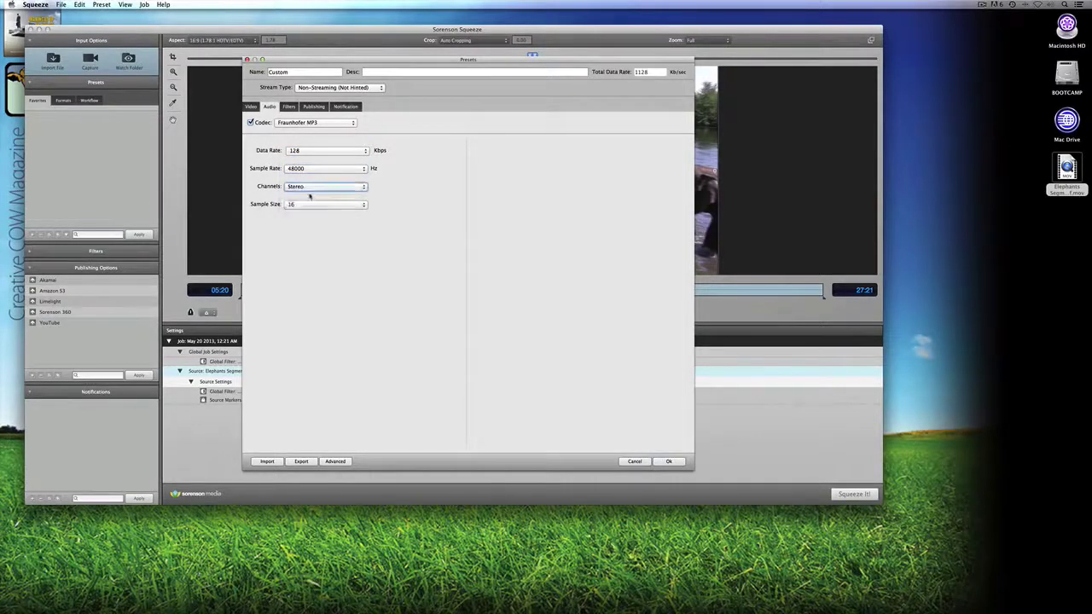
{"action": "left_click", "coordinate": [289, 106]}
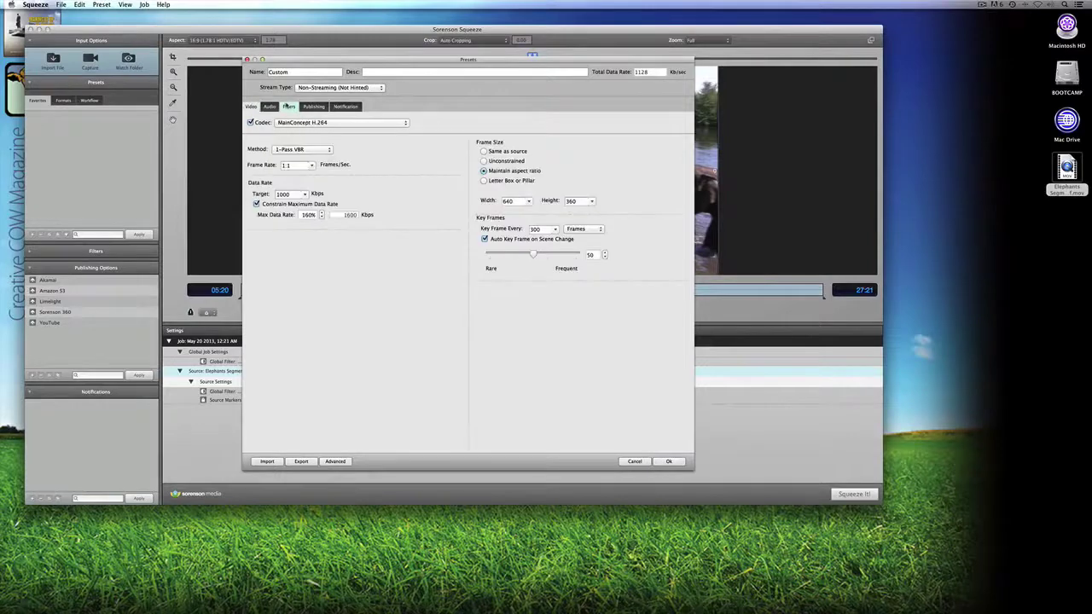
{"action": "left_click", "coordinate": [289, 107]}
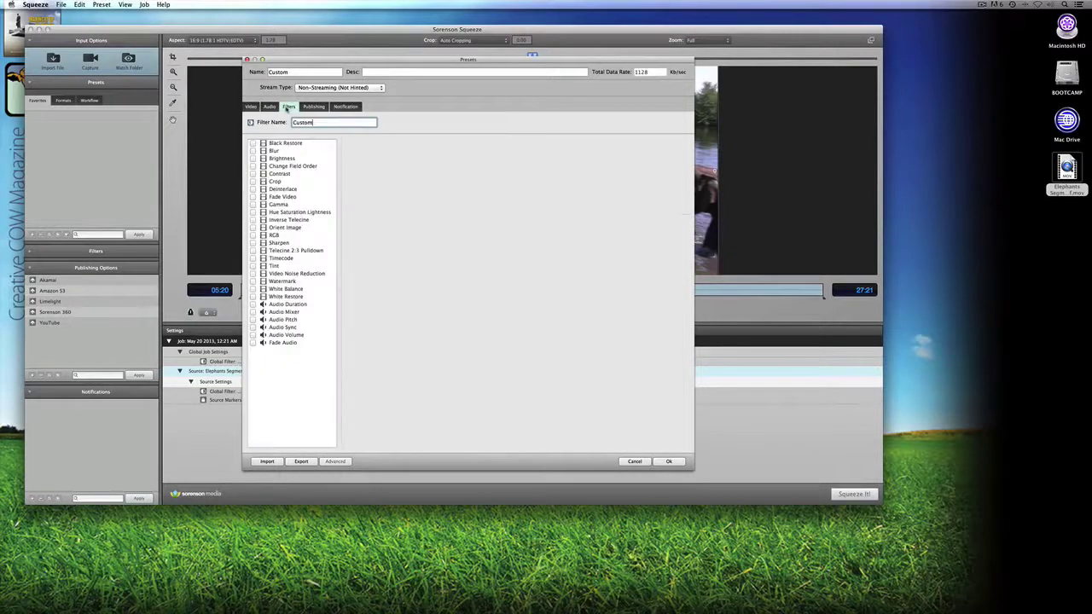
{"action": "left_click_drag", "start_coordinate": [334, 66], "coordinate": [231, 126]}
{"action": "left_click", "coordinate": [151, 248]}
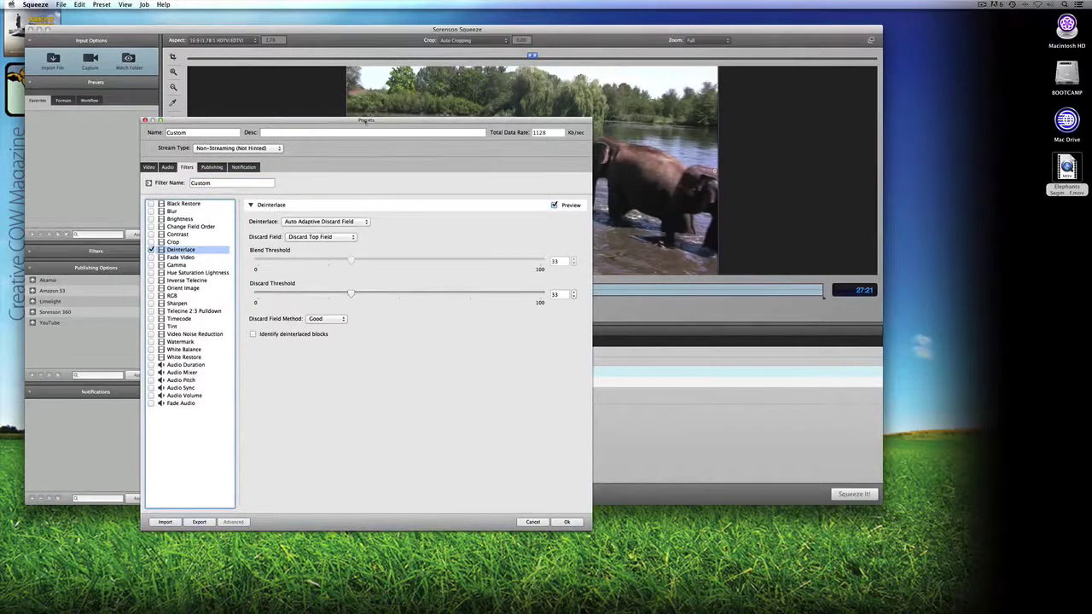
Step: Preview Elephants Segment 1 QT Ref.mov from the desktop to examine the source footage, and return to Sorenson Squeeze
{"action": "double_click", "coordinate": [1060, 189]}
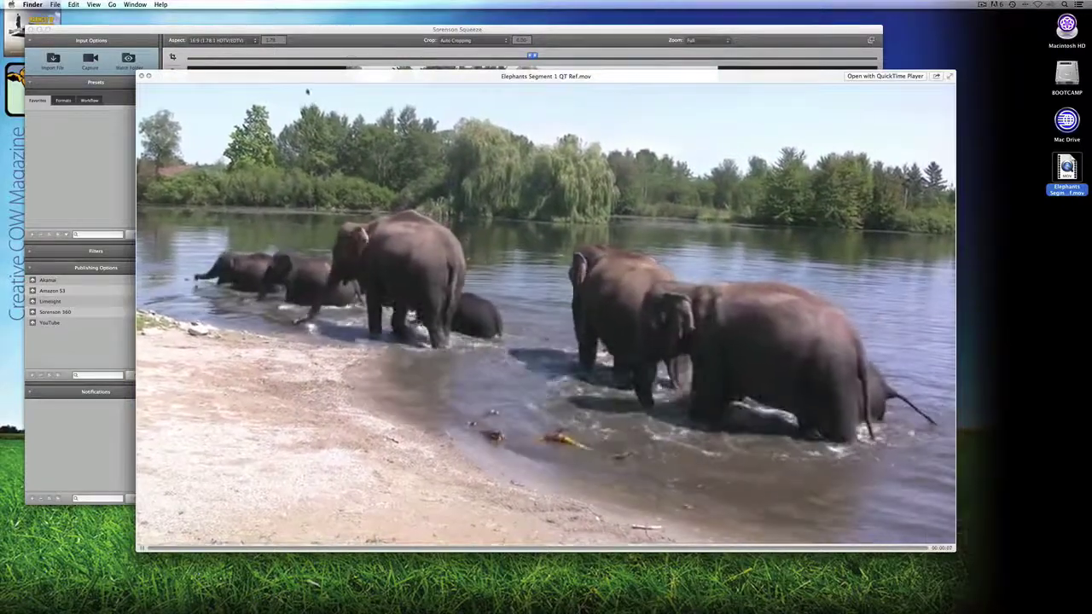
{"action": "left_click_drag", "start_coordinate": [319, 85], "coordinate": [325, 87]}
{"action": "key", "text": "space"}
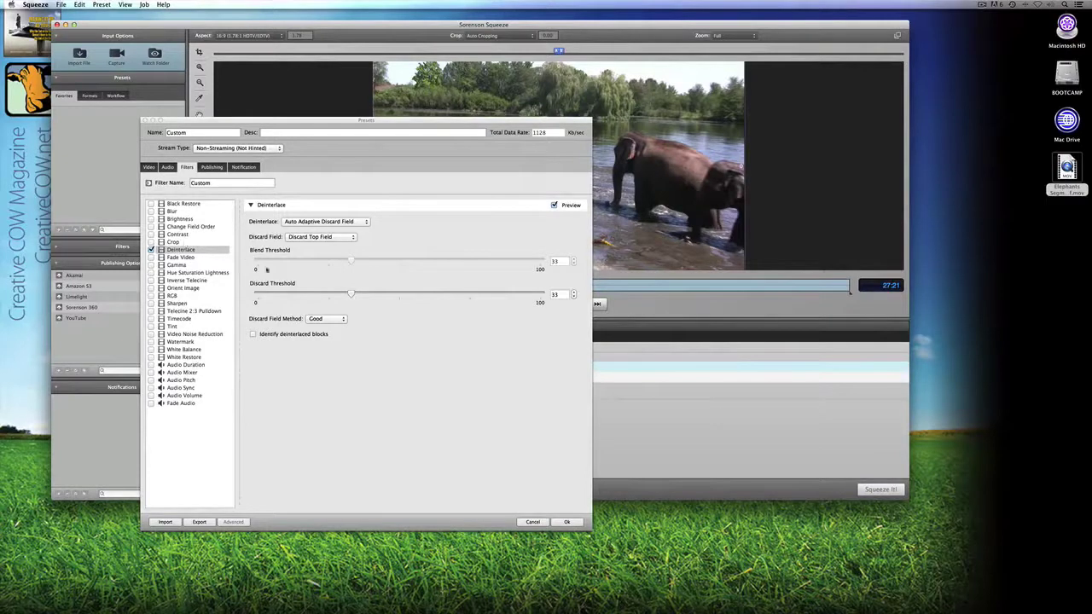
Step: Name the preset "H264 with Audio Interlaced" and save it
{"action": "left_click", "coordinate": [204, 133]}
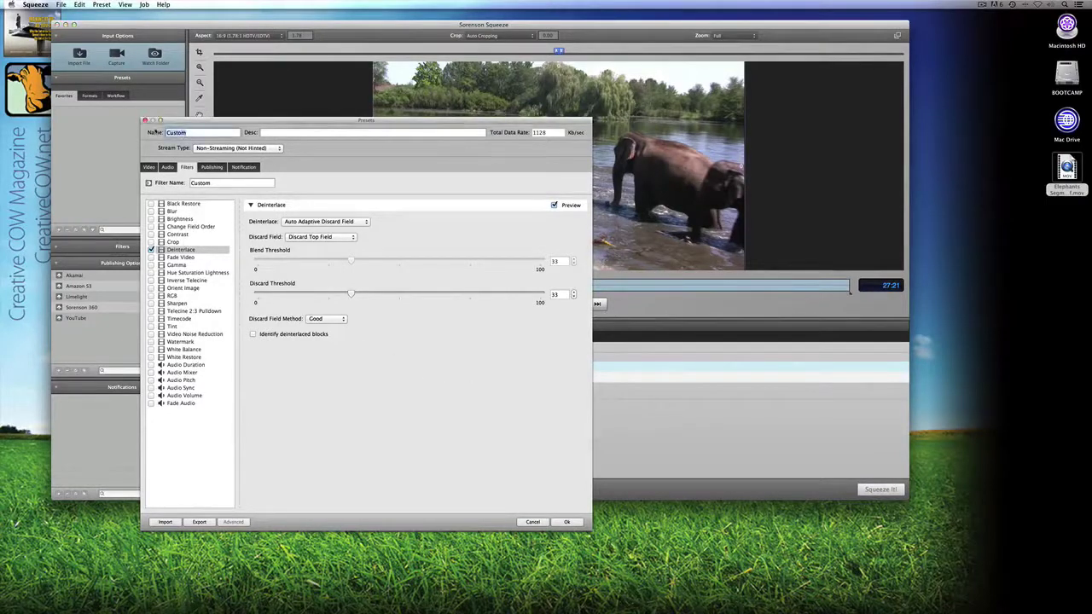
{"action": "type", "text": "H264 with Audio"}
{"action": "type", "text": "In"}
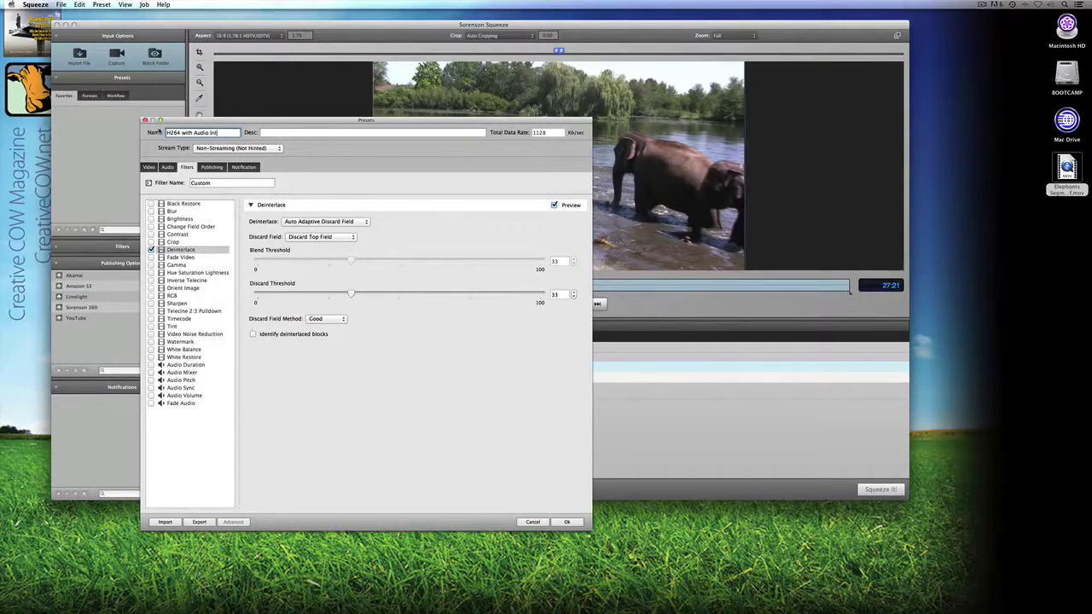
{"action": "type", "text": "terlaced"}
{"action": "left_click", "coordinate": [567, 522]}
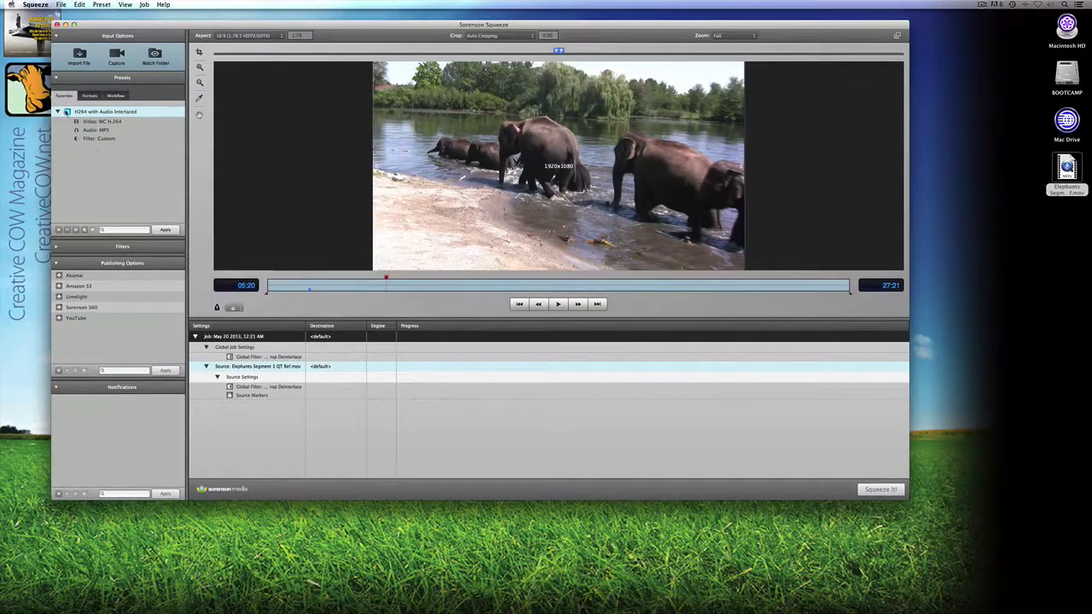
Step: Apply the H264 with Audio Interlaced preset to the job's global settings and run the compression
{"action": "left_click_drag", "start_coordinate": [66, 112], "coordinate": [249, 348]}
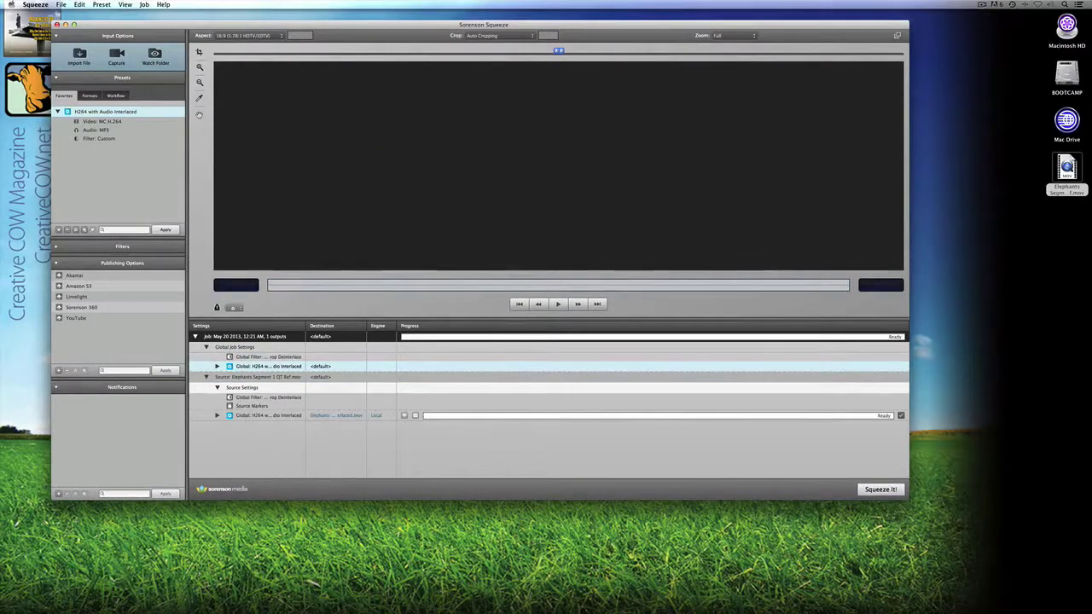
{"action": "left_click", "coordinate": [880, 489]}
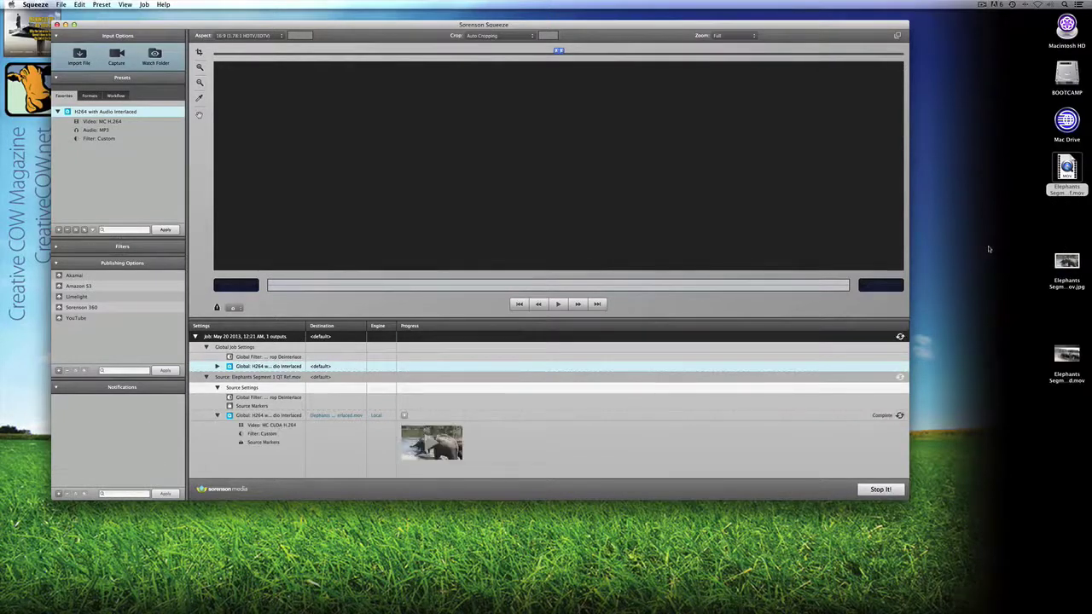
Step: Preview the compressed elephants movie on the desktop and examine its file info for the size
{"action": "left_click", "coordinate": [1066, 355]}
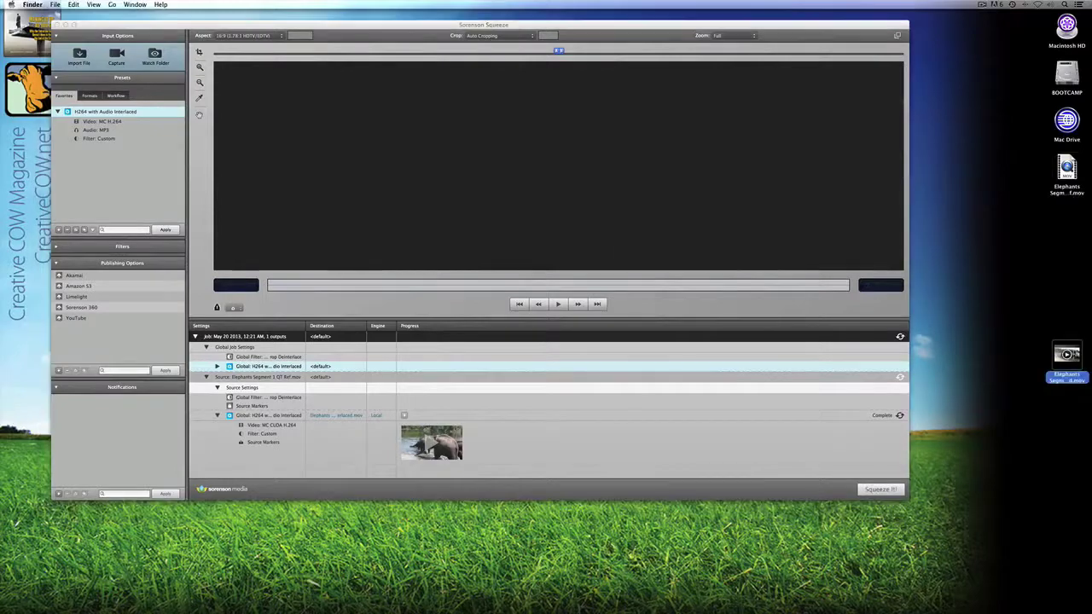
{"action": "key", "text": "space"}
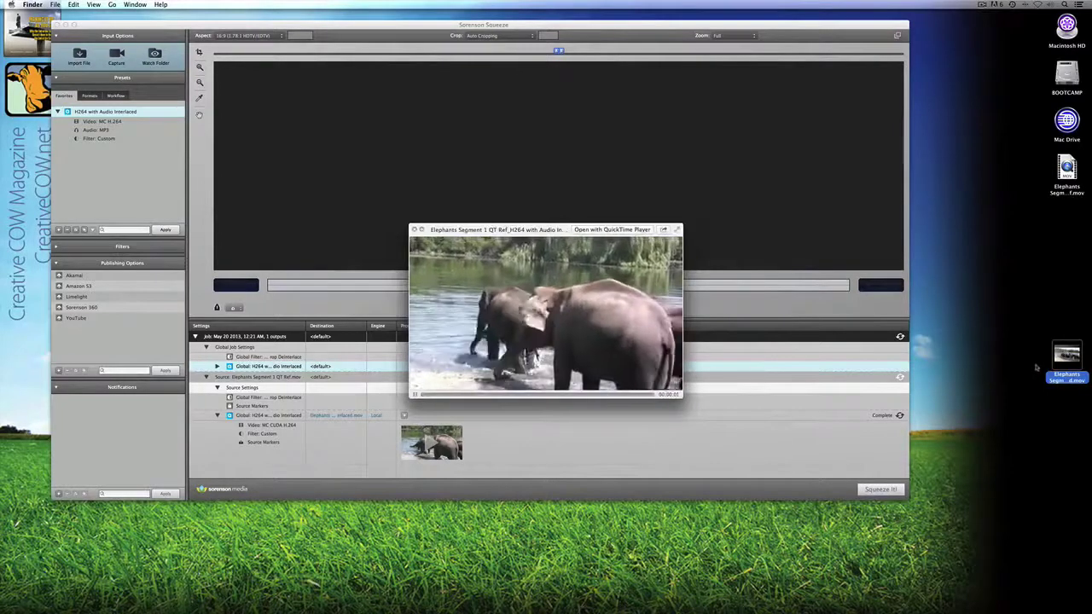
{"action": "key", "text": "space"}
{"action": "right_click", "coordinate": [1074, 353]}
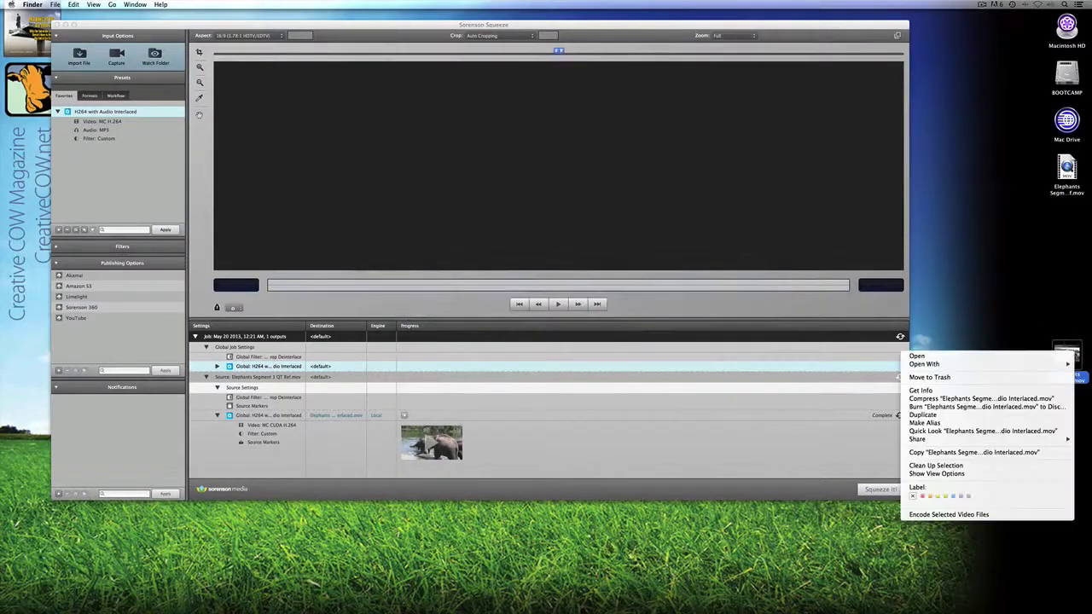
{"action": "left_click", "coordinate": [996, 390]}
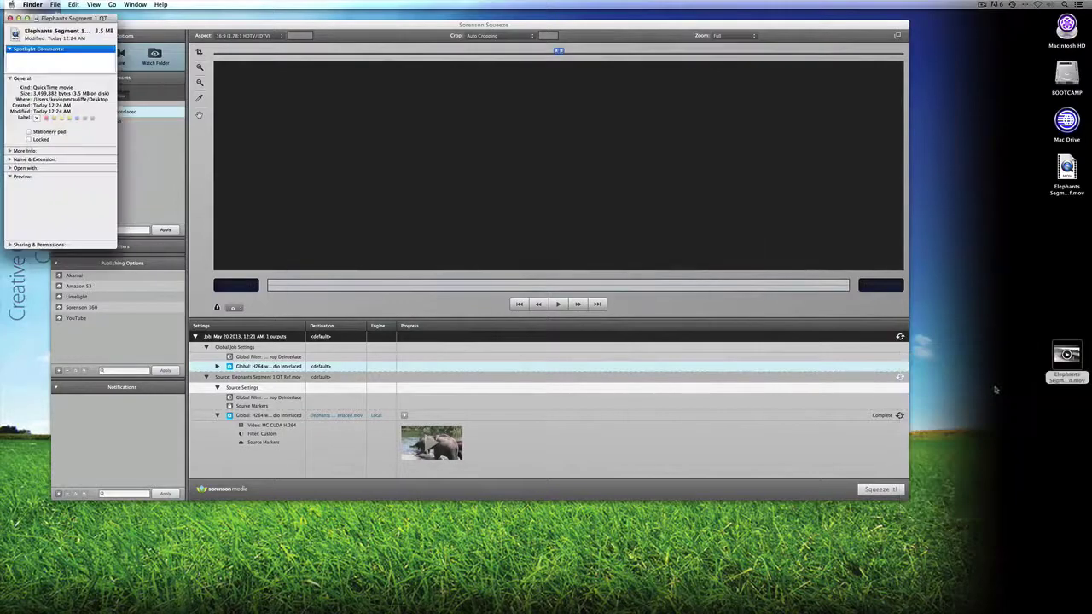
{"action": "left_click_drag", "start_coordinate": [60, 19], "coordinate": [555, 187]}
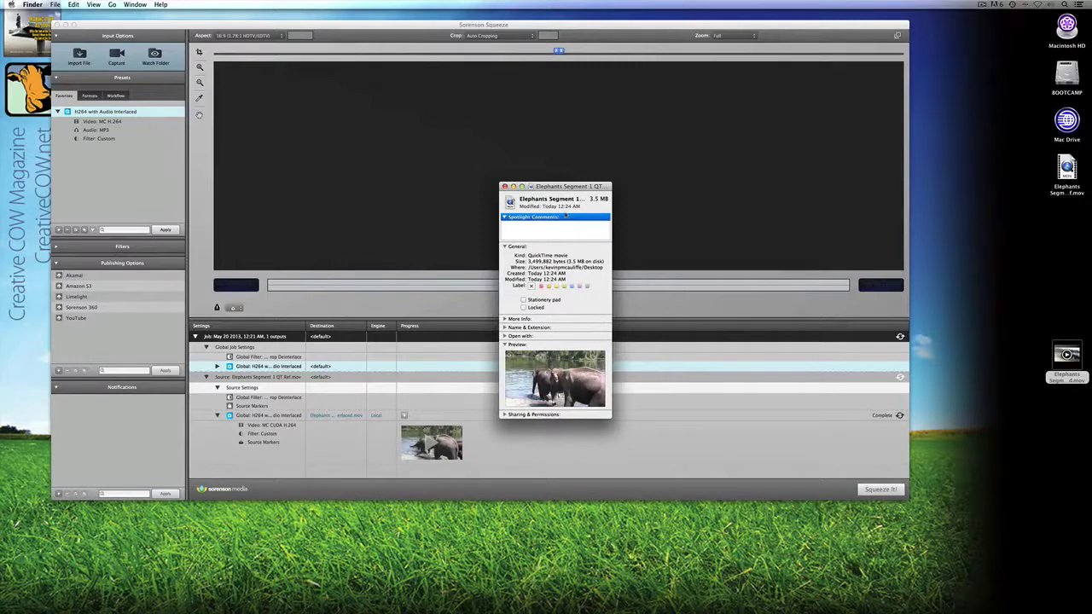
{"action": "left_click", "coordinate": [506, 187]}
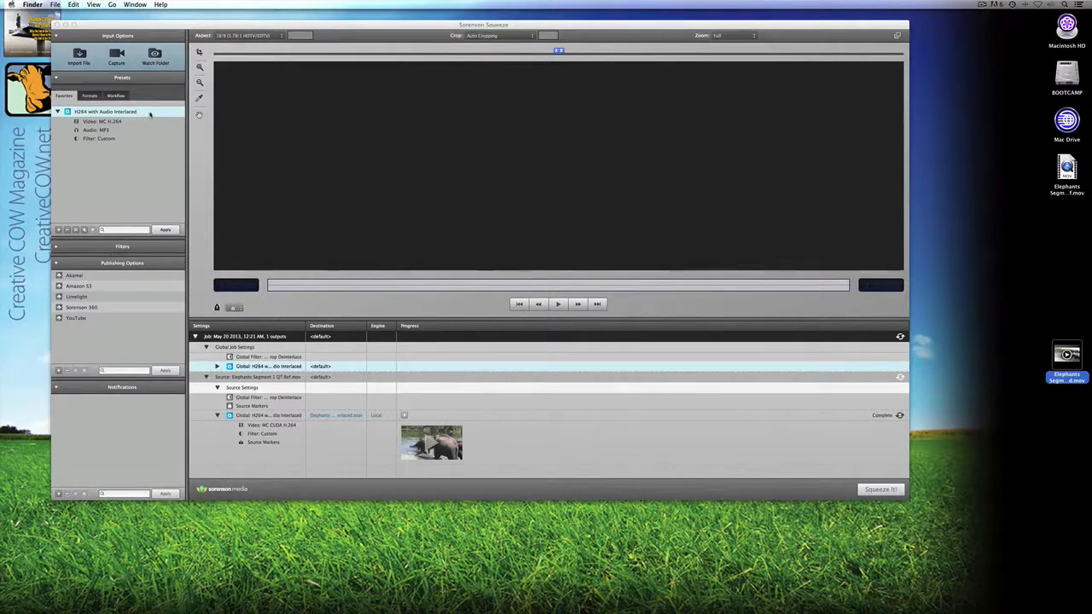
Step: Switch to Sorenson Squeeze and examine the workflow presets for web destinations, down to YouTube's H264 presets
{"action": "left_click", "coordinate": [118, 96]}
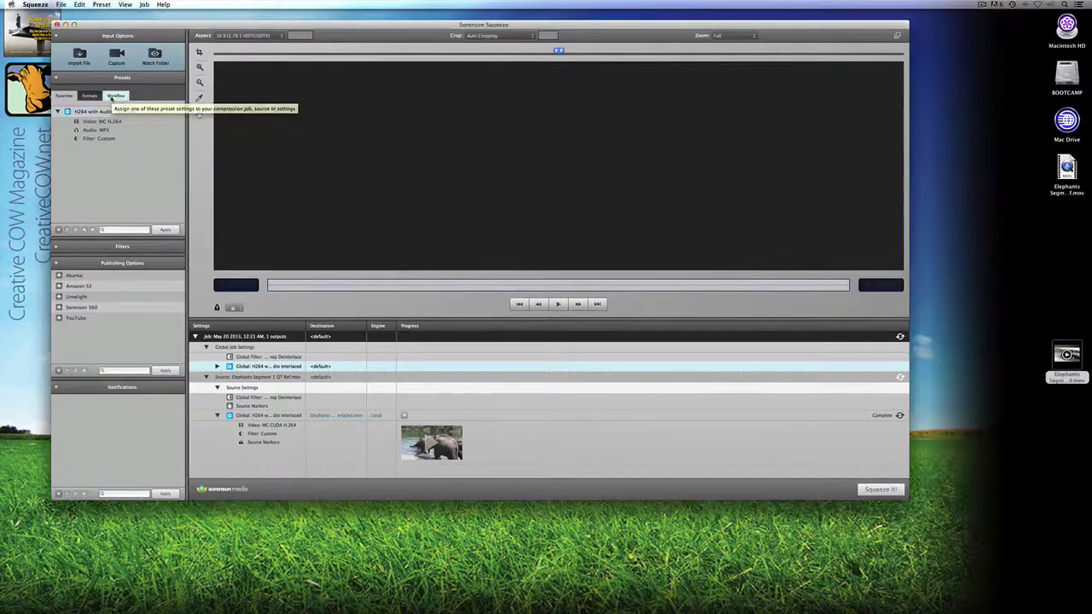
{"action": "left_click", "coordinate": [120, 96]}
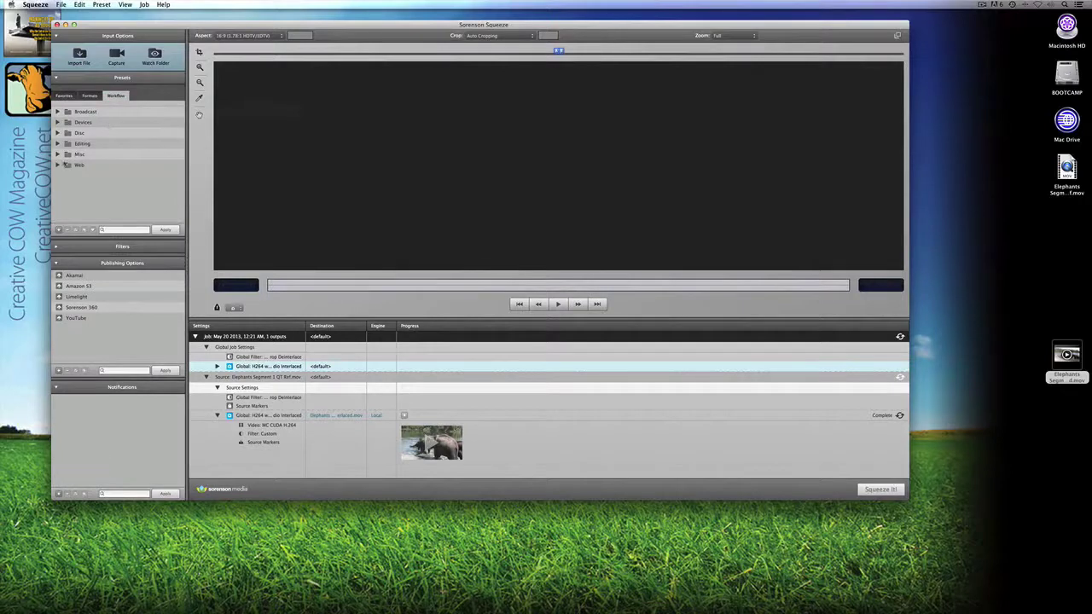
{"action": "left_click", "coordinate": [57, 166]}
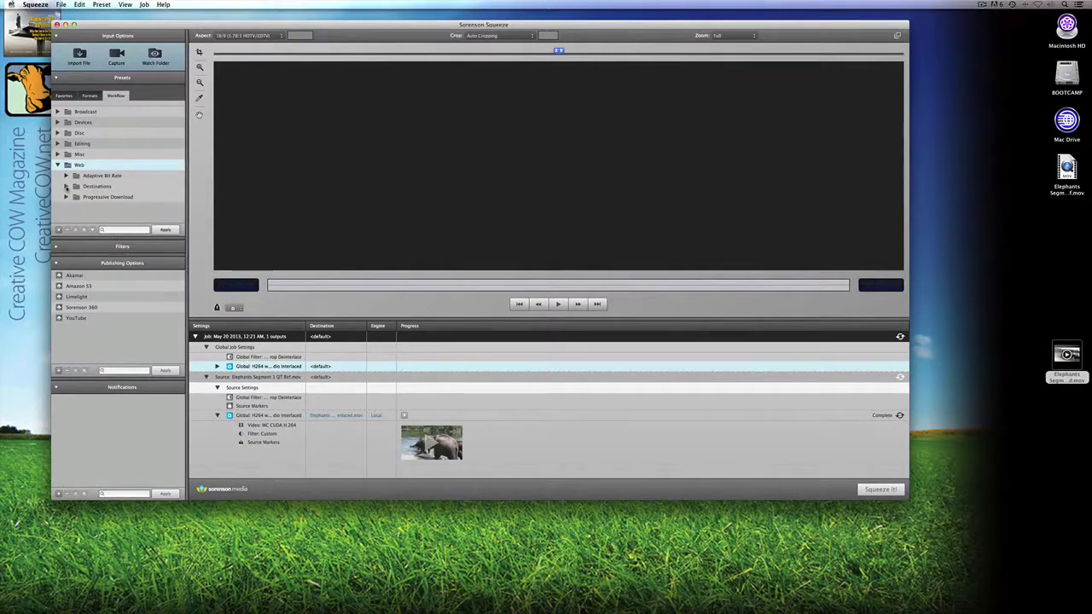
{"action": "left_click", "coordinate": [65, 186]}
{"action": "left_click", "coordinate": [74, 197]}
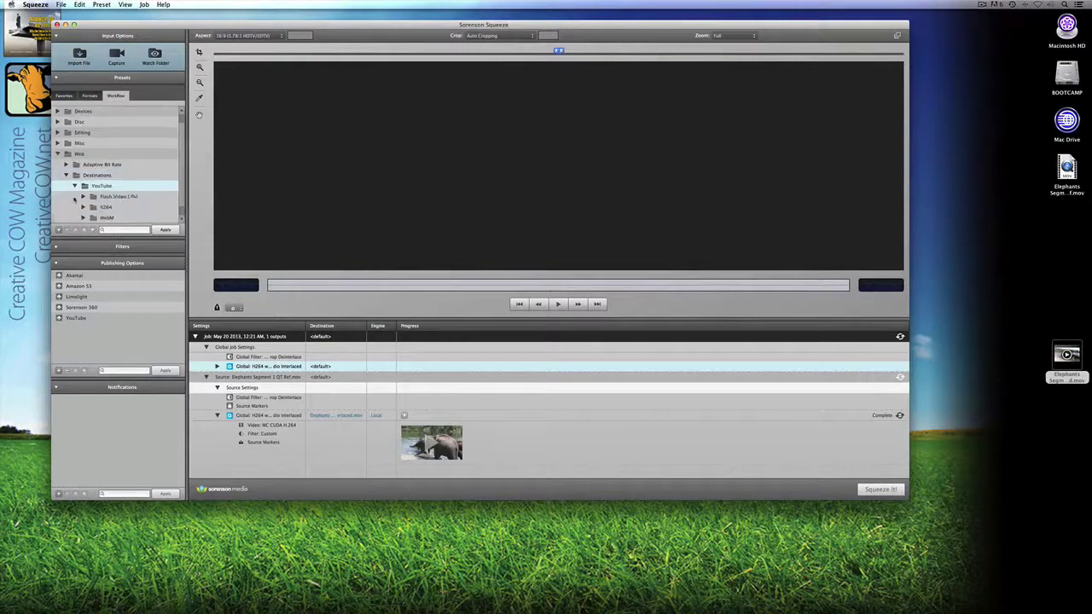
{"action": "scroll", "coordinate": [124, 210], "scroll_direction": "down", "scroll_amount": 1}
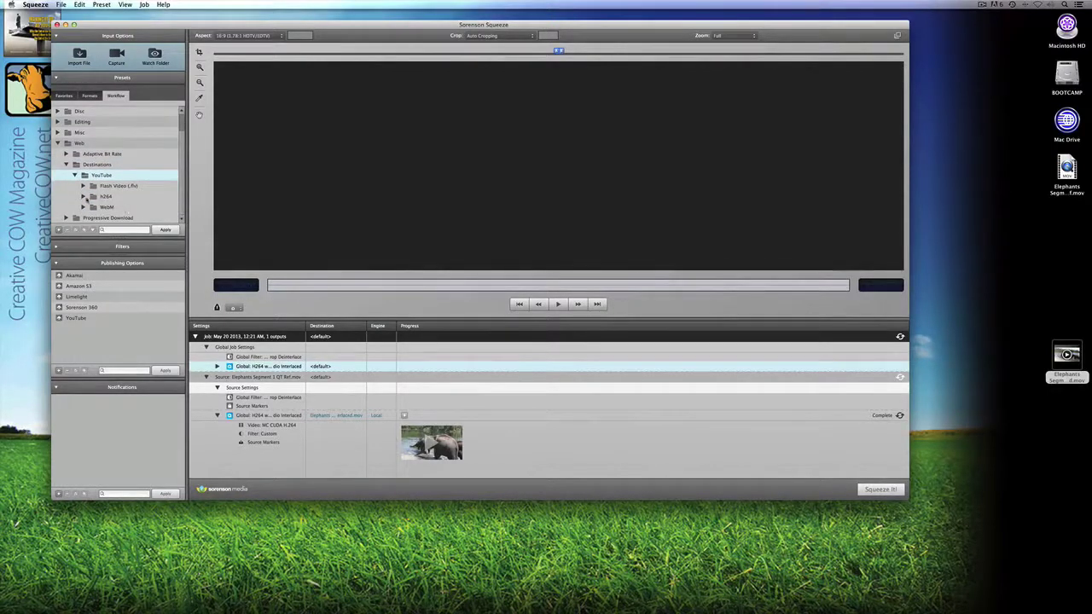
{"action": "left_click", "coordinate": [85, 197]}
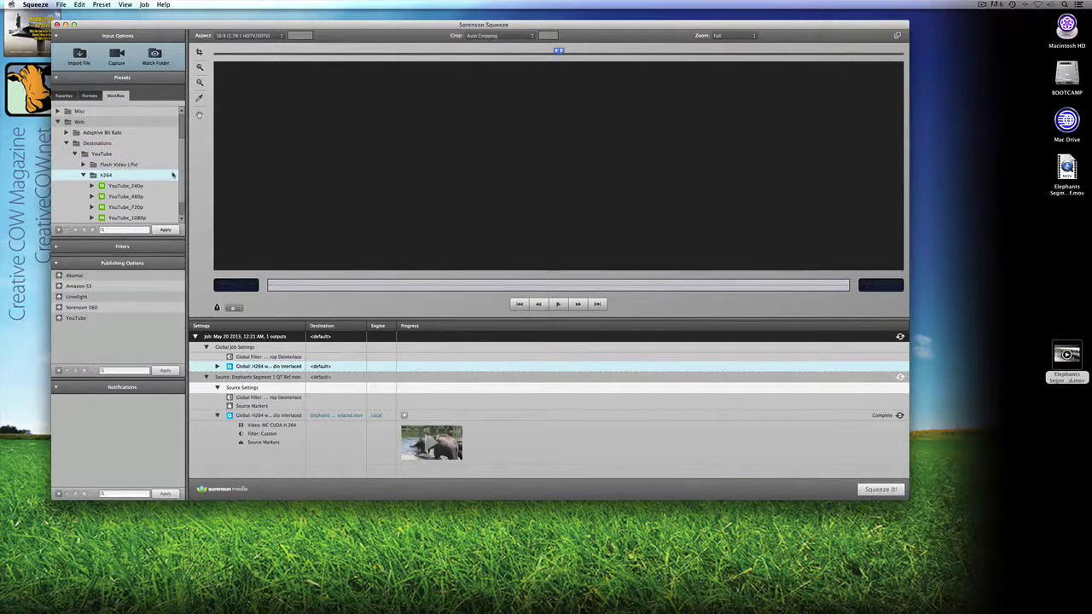
{"action": "scroll", "coordinate": [172, 175], "scroll_direction": "down", "scroll_amount": 2}
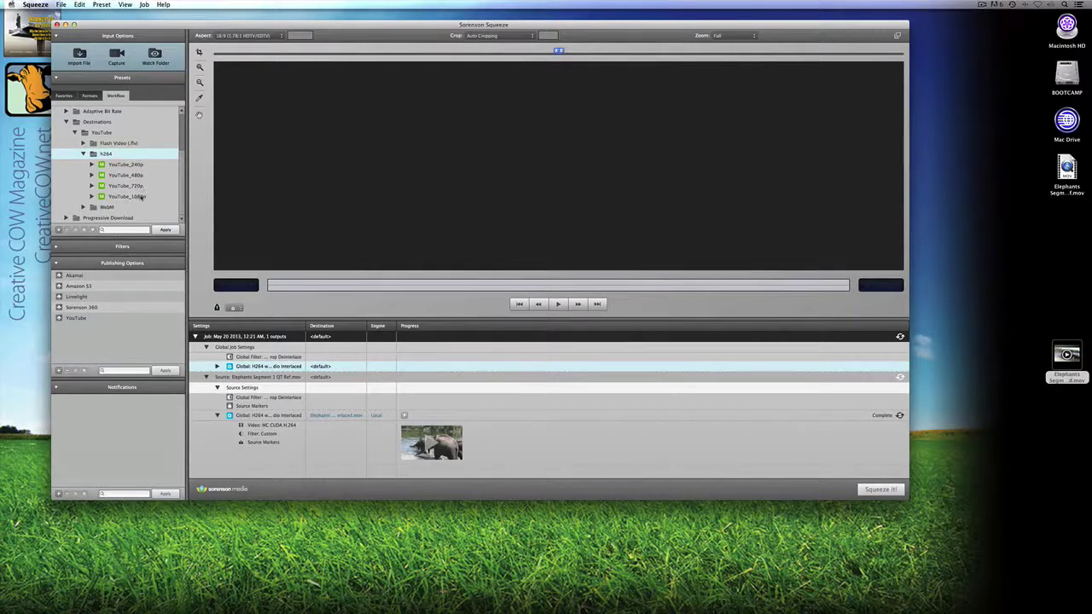
{"action": "mouse_move", "coordinate": [141, 197]}
Step: Open the YouTube publishing option to examine its account settings, and close it with the login fields left empty
{"action": "left_click", "coordinate": [72, 319]}
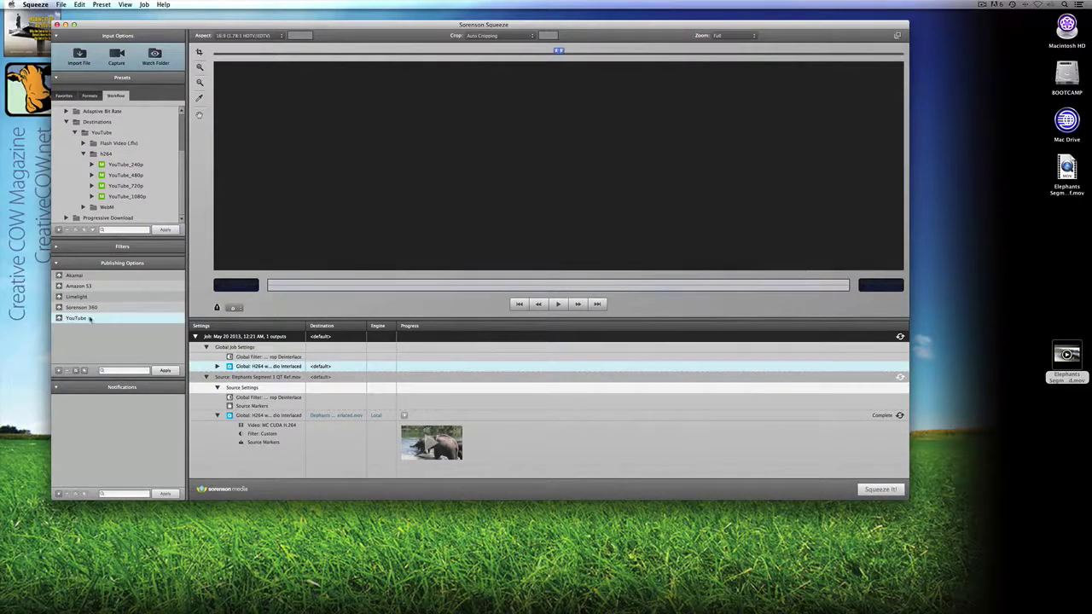
{"action": "double_click", "coordinate": [90, 319]}
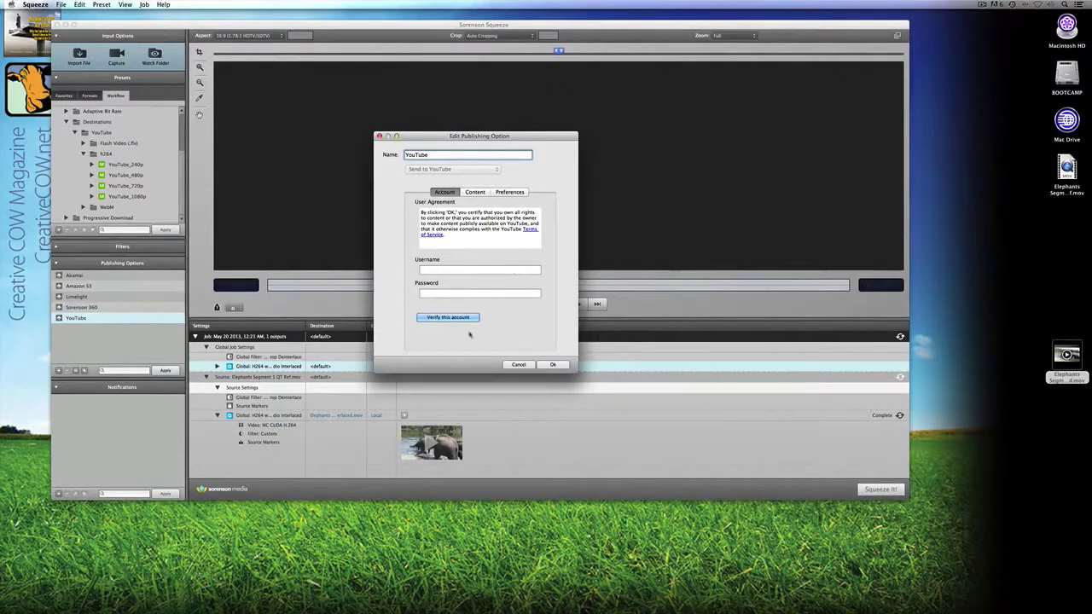
{"action": "left_click", "coordinate": [551, 364]}
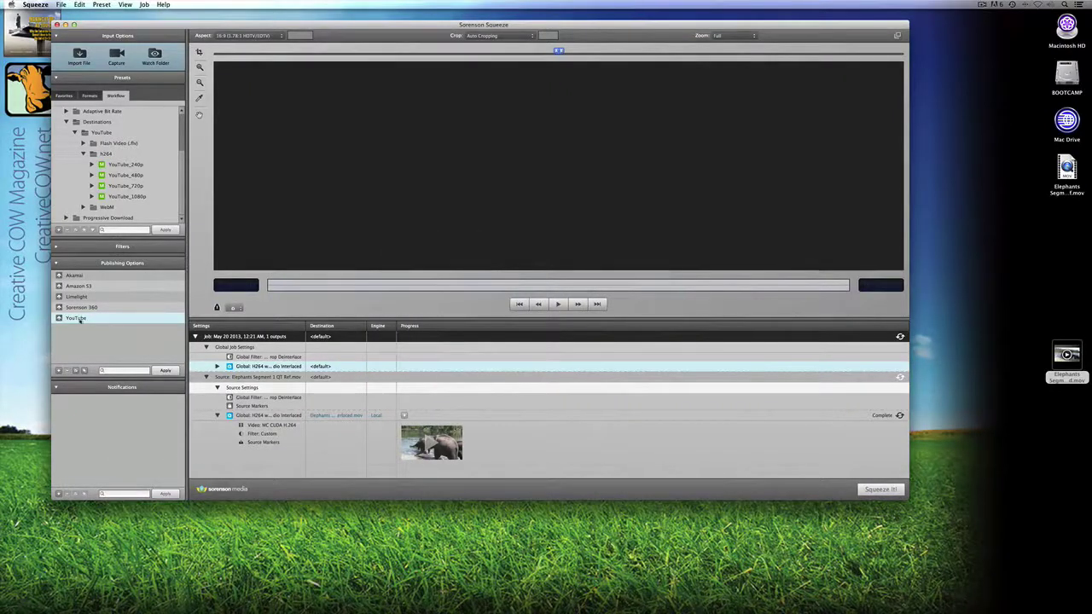